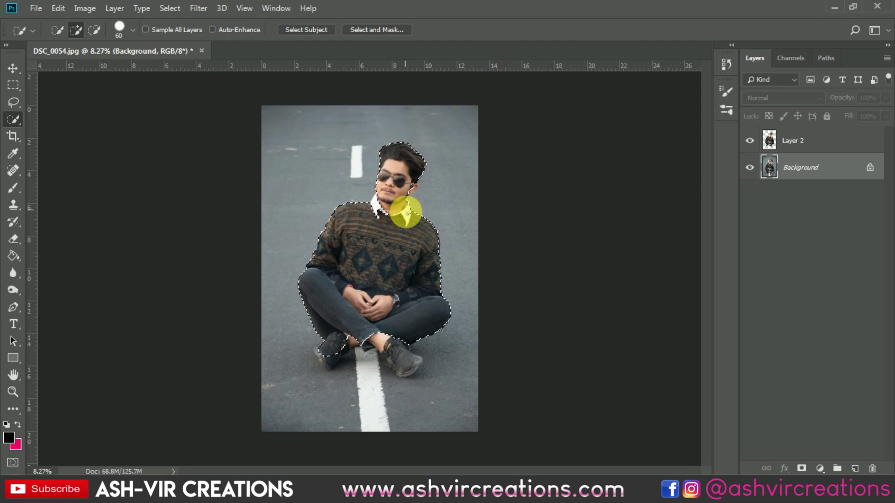
Copy the selected man from the Background layer onto a new layer using Layer Via Copy.
{"action": "left_click", "coordinate": [95, 31]}
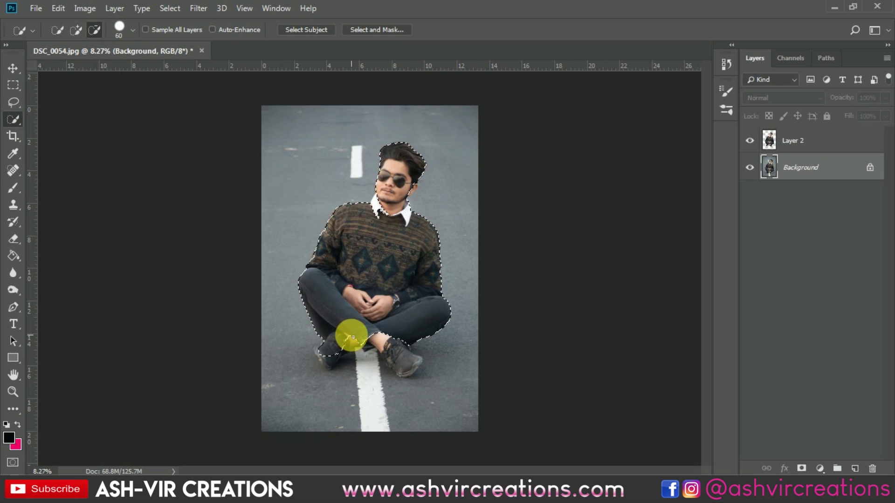
{"action": "scroll", "coordinate": [322, 247], "scroll_direction": "up", "scroll_amount": 3}
{"action": "scroll", "coordinate": [352, 164], "scroll_direction": "down", "scroll_amount": 2}
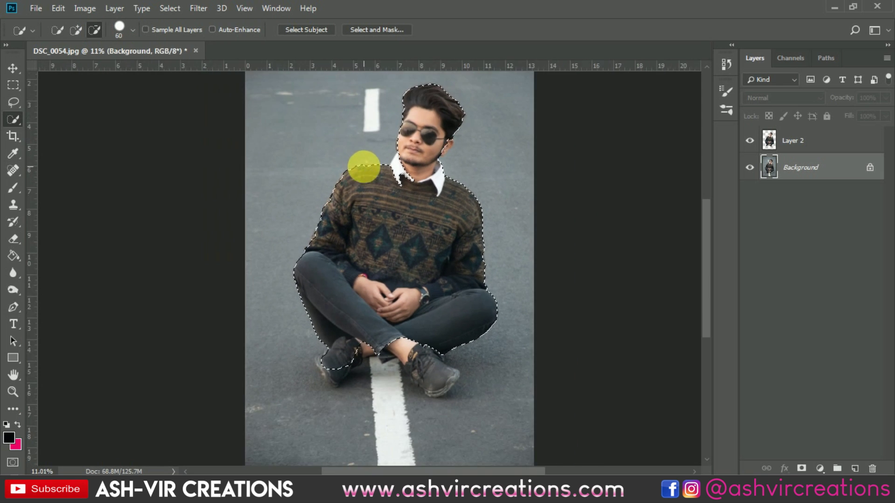
{"action": "left_click", "coordinate": [81, 30]}
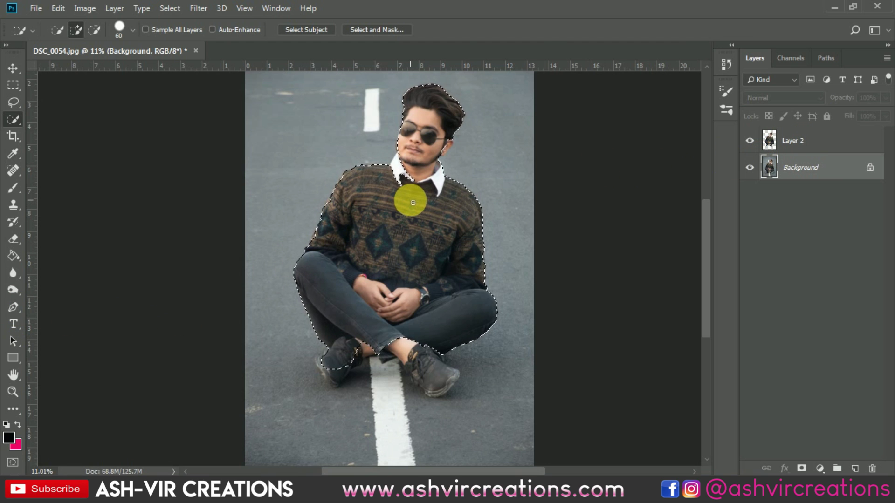
{"action": "scroll", "coordinate": [413, 202], "scroll_direction": "down", "scroll_amount": 1}
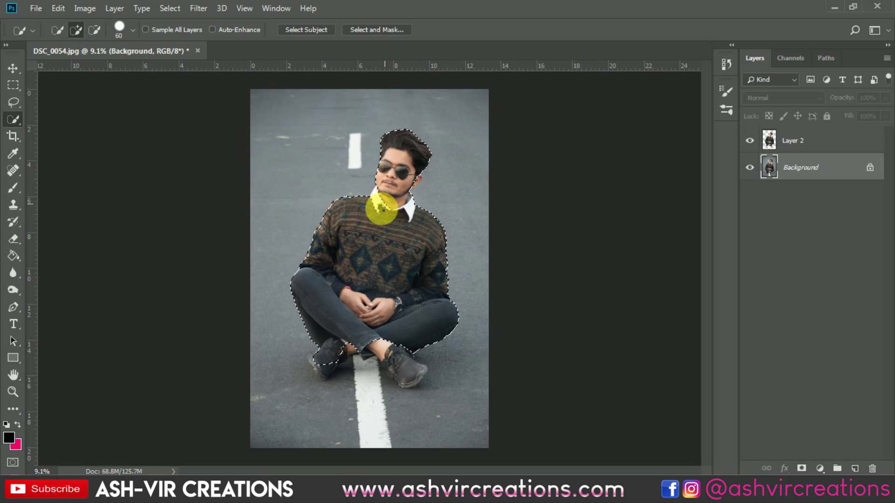
{"action": "right_click", "coordinate": [368, 252]}
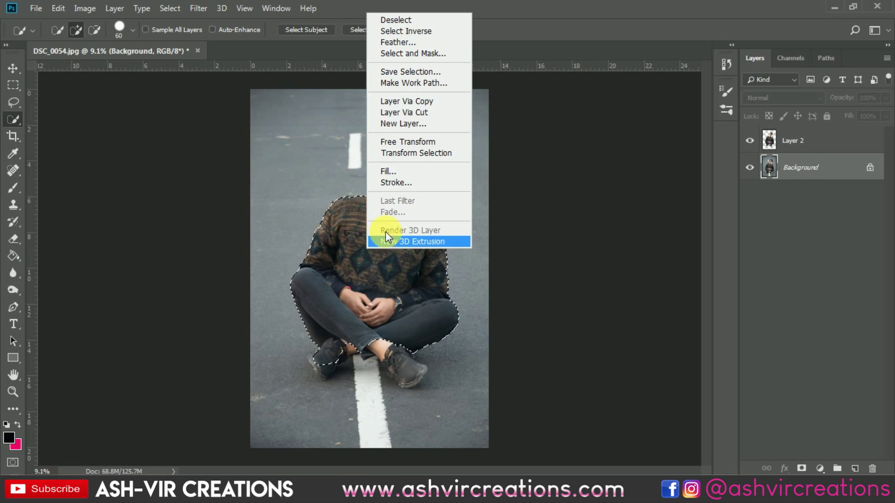
{"action": "left_click", "coordinate": [415, 102]}
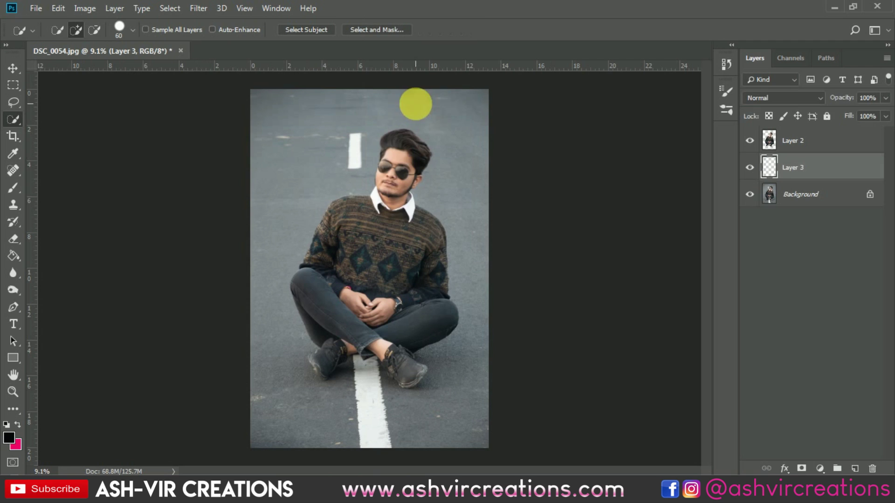
Hide the Background layer and delete the extra cutout layer, keeping only Layer 2 visible.
{"action": "left_click", "coordinate": [750, 194]}
{"action": "key", "text": "Delete"}
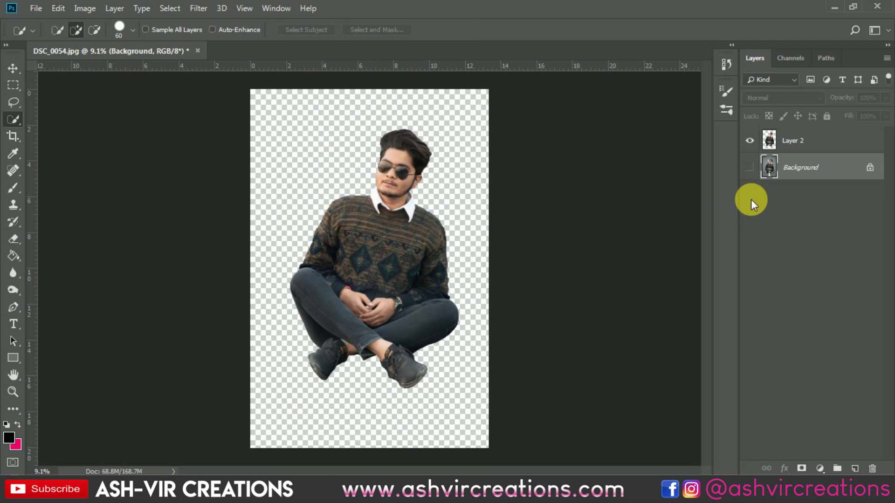
{"action": "key", "text": "v"}
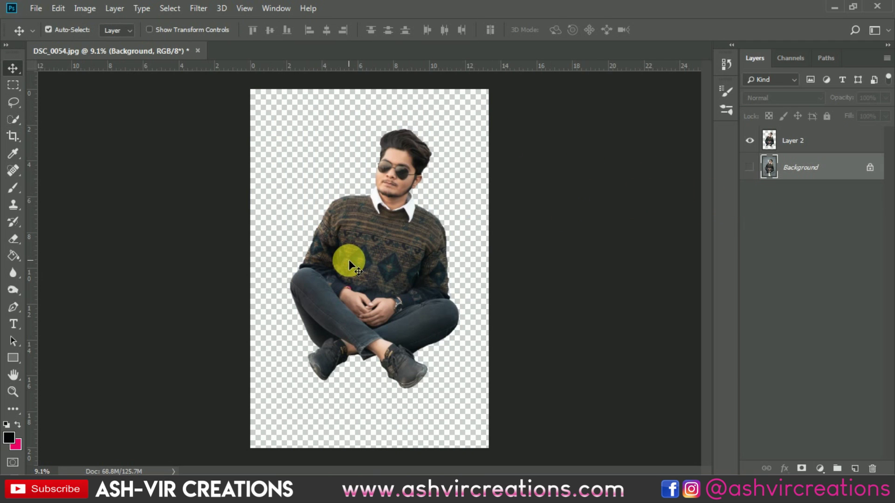
{"action": "scroll", "coordinate": [348, 259], "scroll_direction": "down", "scroll_amount": 1}
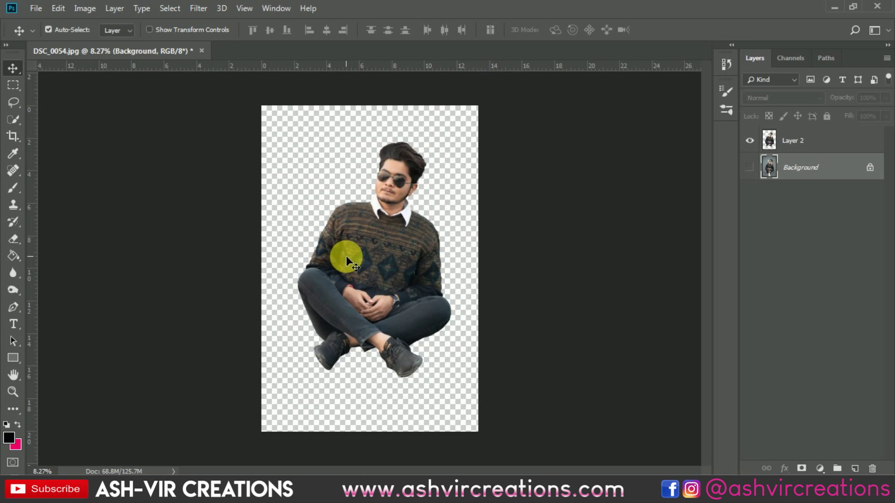
{"action": "scroll", "coordinate": [346, 256], "scroll_direction": "up", "scroll_amount": 1}
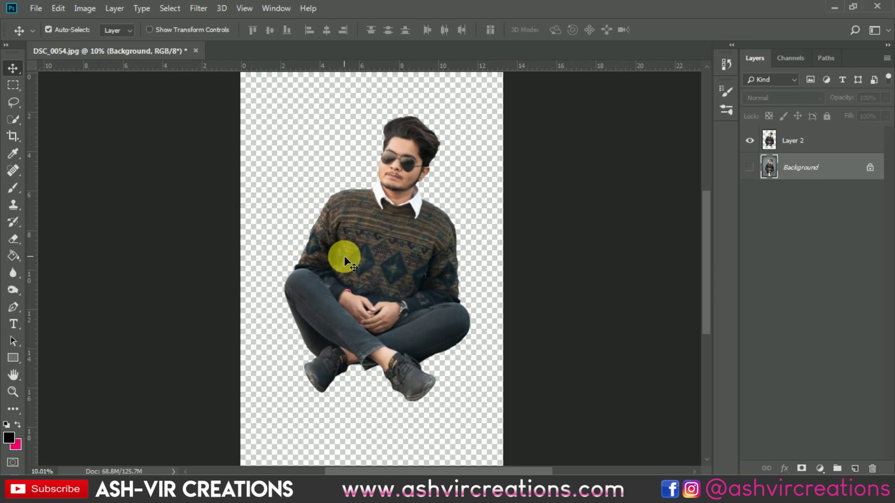
Open the Tm.jpg image from the Desktop.
{"action": "left_click", "coordinate": [35, 11]}
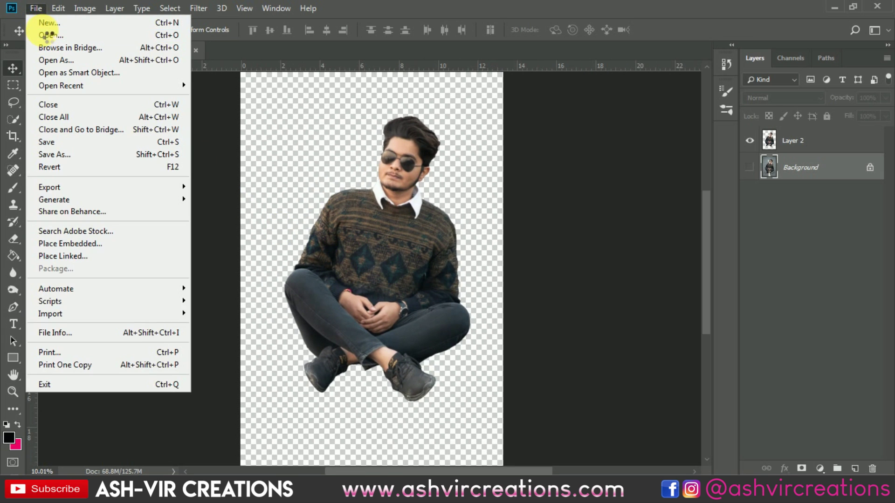
{"action": "key", "text": "ctrl+o"}
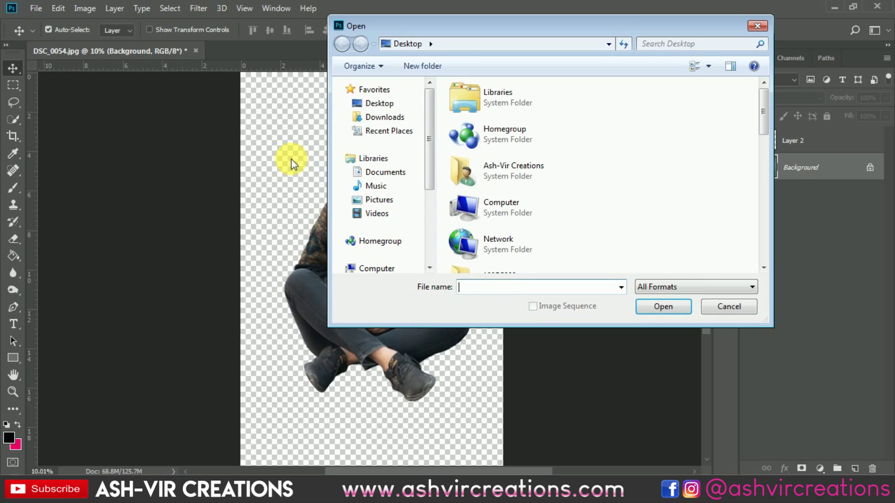
{"action": "scroll", "coordinate": [596, 164], "scroll_direction": "down", "scroll_amount": 6}
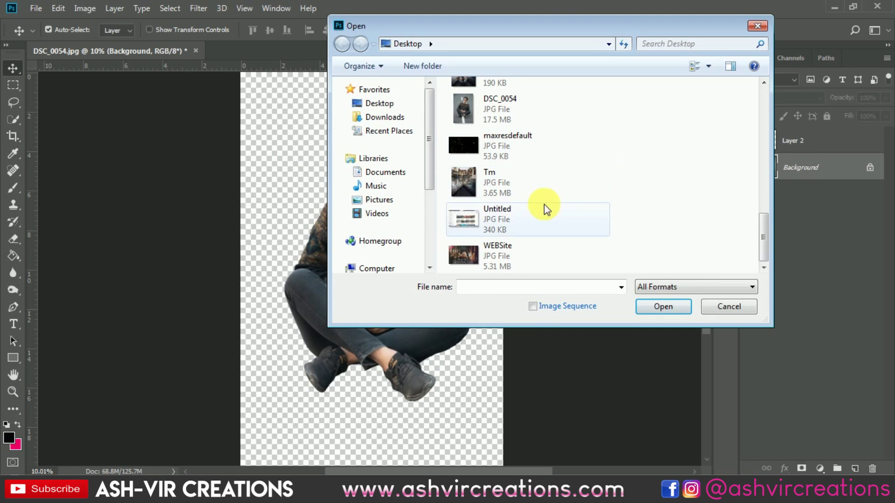
{"action": "double_click", "coordinate": [515, 186]}
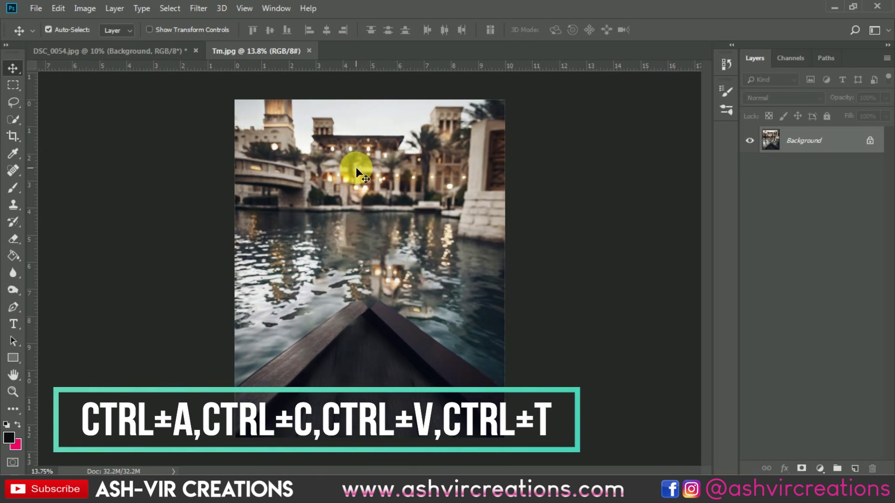
Paste the whole Tm.jpg image into DSC_0054.jpg as a new layer beneath the cutout man.
{"action": "left_click", "coordinate": [168, 53]}
{"action": "key", "text": "ctrl+v"}
{"action": "key", "text": "ctrl+t"}
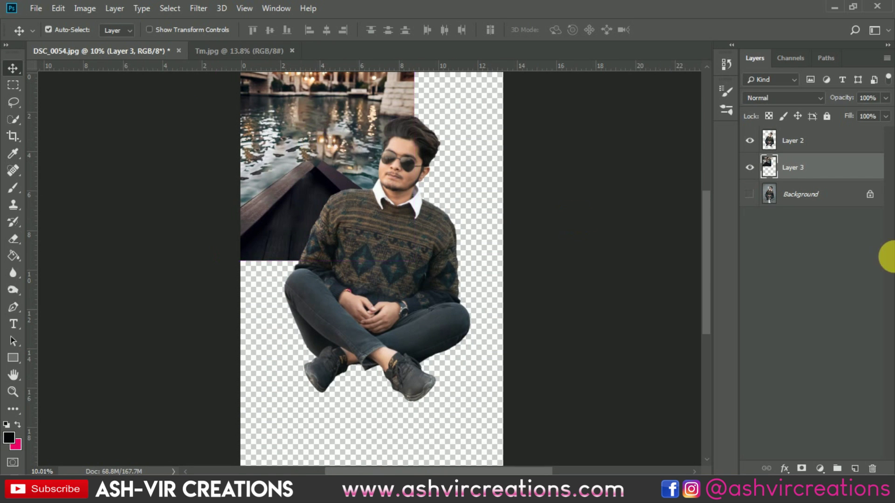
Convert the locked Background into a normal layer named Layer 0 and make it visible.
{"action": "double_click", "coordinate": [849, 194]}
{"action": "left_click", "coordinate": [552, 138]}
{"action": "left_click", "coordinate": [749, 194]}
{"action": "left_click", "coordinate": [749, 194]}
{"action": "left_click", "coordinate": [749, 193]}
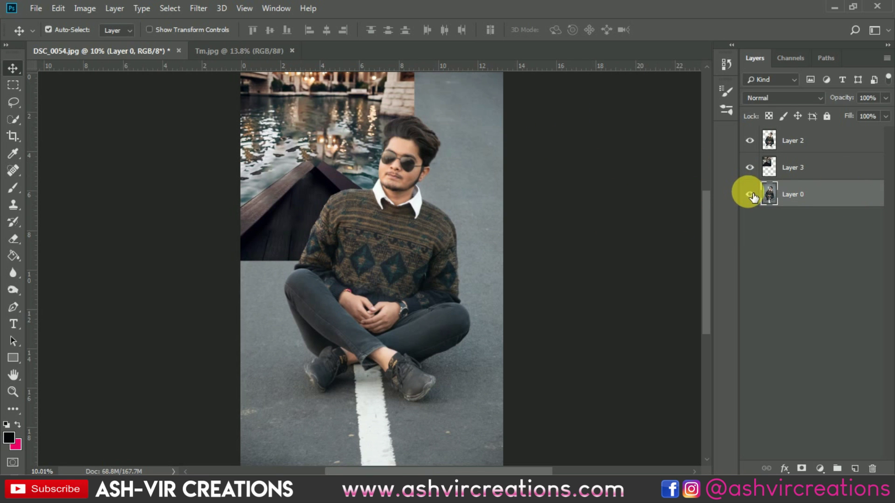
Move the pasted boat scene behind the man and enlarge it with Free Transform to about 148%.
{"action": "left_click", "coordinate": [350, 122]}
{"action": "left_click_drag", "start_coordinate": [337, 122], "coordinate": [393, 256]}
{"action": "key", "text": "ctrl+t"}
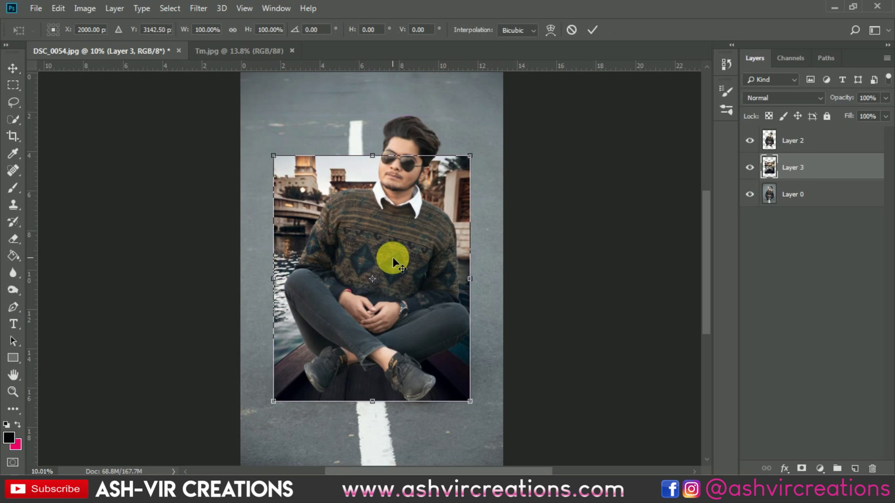
{"action": "key", "text": "ctrl+0"}
{"action": "left_click_drag", "start_coordinate": [440, 200], "coordinate": [480, 160]}
{"action": "left_click_drag", "start_coordinate": [434, 211], "coordinate": [407, 190]}
{"action": "scroll", "coordinate": [371, 204], "scroll_direction": "down", "scroll_amount": 1}
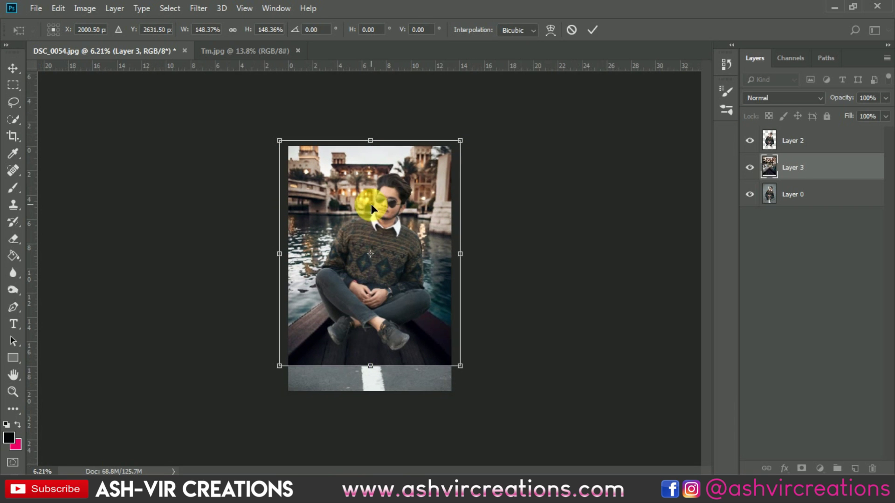
Rescale the boat scene to about 154%, shift it up behind the man, apply the transform, and close Tm.jpg.
{"action": "left_click_drag", "start_coordinate": [457, 147], "coordinate": [471, 128]}
{"action": "scroll", "coordinate": [397, 182], "scroll_direction": "down", "scroll_amount": 2}
{"action": "scroll", "coordinate": [395, 183], "scroll_direction": "up", "scroll_amount": 4}
{"action": "mouse_move", "coordinate": [432, 194]}
{"action": "left_mouse_down"}
{"action": "mouse_move", "coordinate": [441, 194]}
{"action": "mouse_move", "coordinate": [433, 190]}
{"action": "left_mouse_up"}
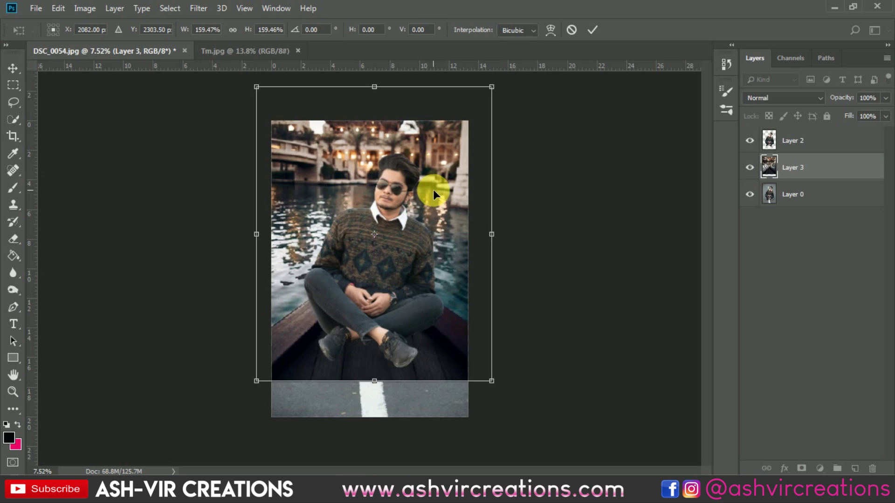
{"action": "scroll", "coordinate": [432, 190], "scroll_direction": "down", "scroll_amount": 1}
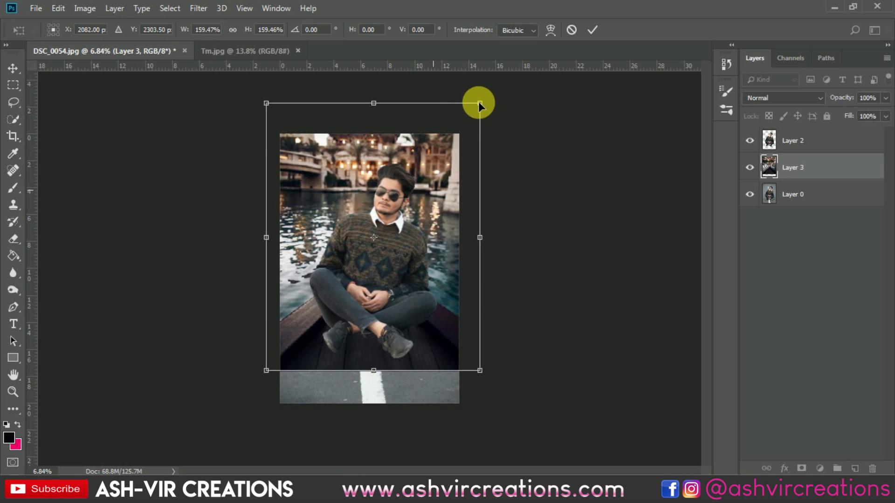
{"action": "left_click_drag", "start_coordinate": [486, 108], "coordinate": [480, 117]}
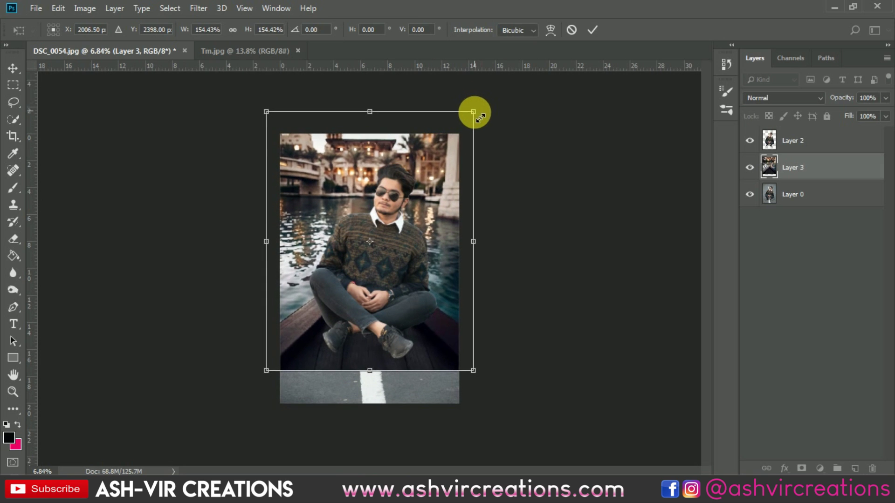
{"action": "double_click", "coordinate": [426, 168]}
{"action": "left_click", "coordinate": [298, 51]}
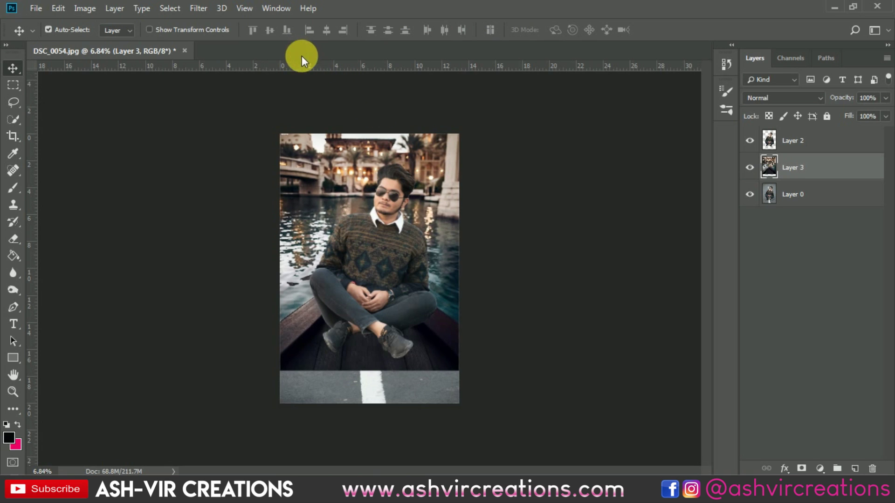
{"action": "scroll", "coordinate": [313, 92], "scroll_direction": "up", "scroll_amount": 2}
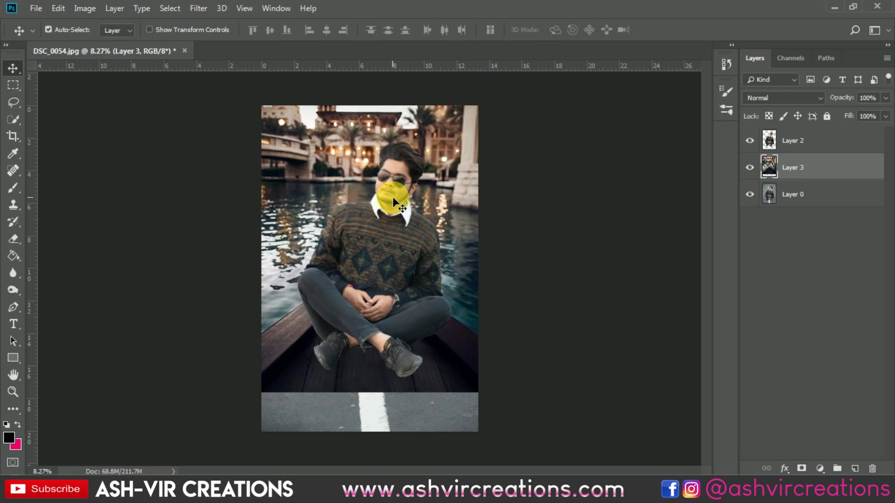
Open the reference image df.jpg from the Desktop.
{"action": "left_click", "coordinate": [38, 10]}
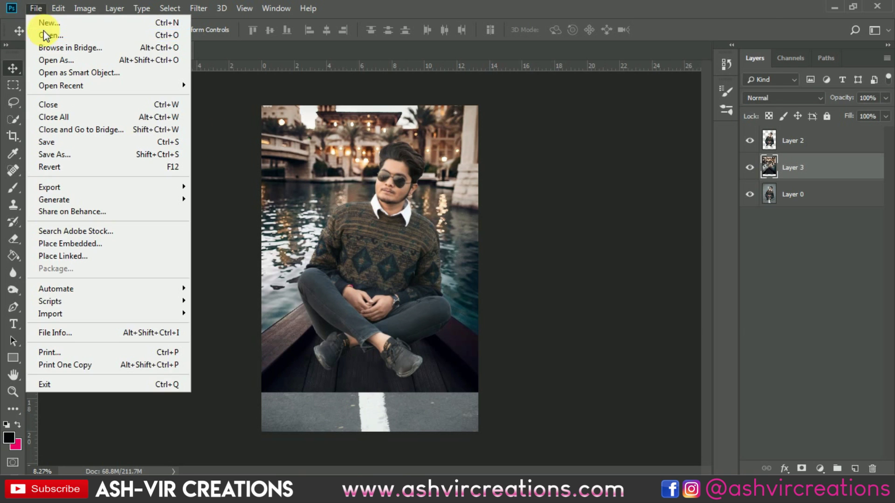
{"action": "left_click", "coordinate": [44, 30]}
{"action": "scroll", "coordinate": [595, 183], "scroll_direction": "down", "scroll_amount": 10}
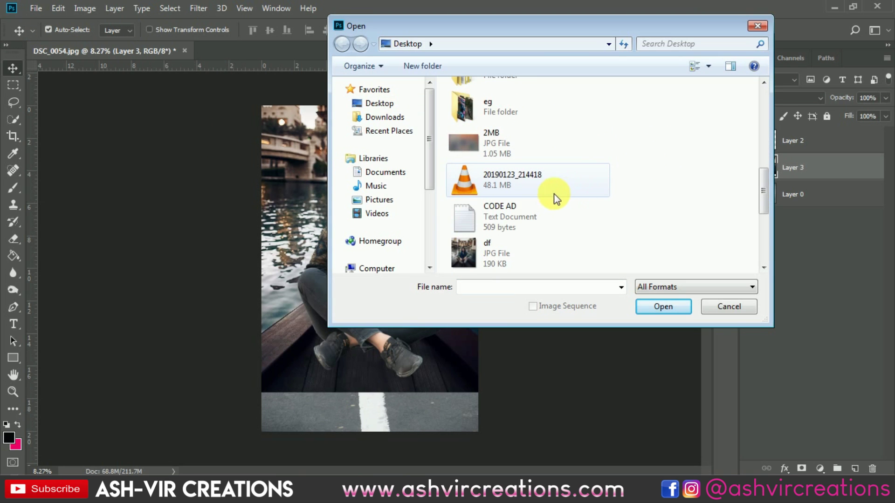
{"action": "double_click", "coordinate": [519, 149]}
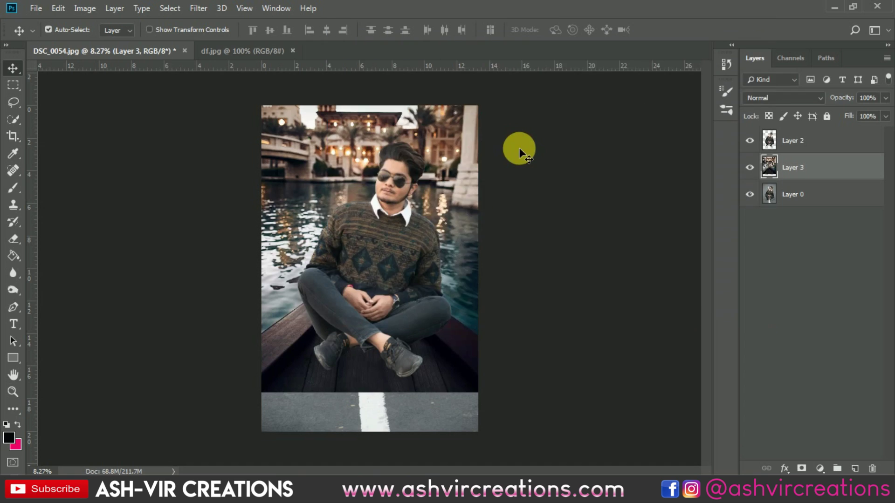
Arrange df.jpg and DSC_0054.jpg side by side in the 2-up Vertical layout.
{"action": "left_click", "coordinate": [282, 8]}
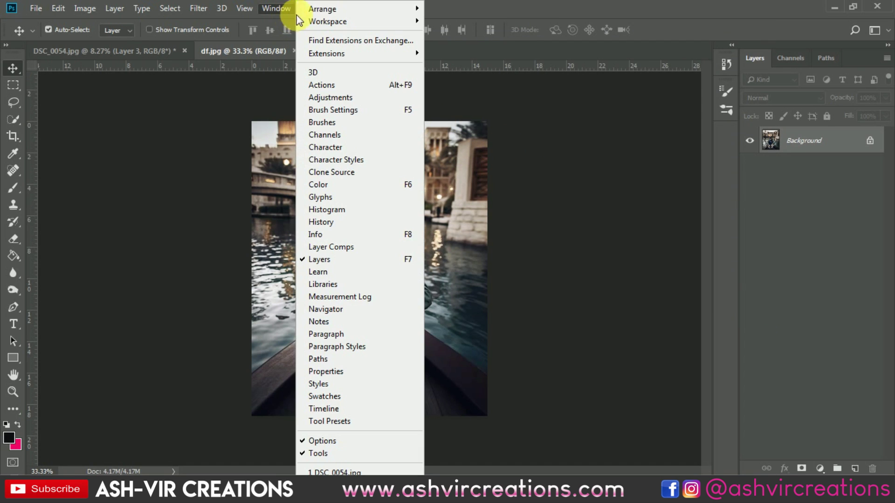
{"action": "mouse_move", "coordinate": [310, 8]}
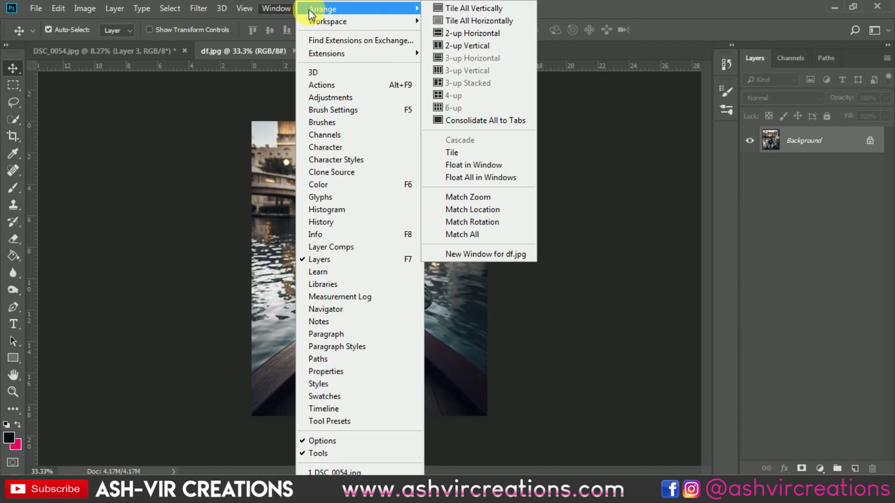
{"action": "left_click", "coordinate": [468, 44]}
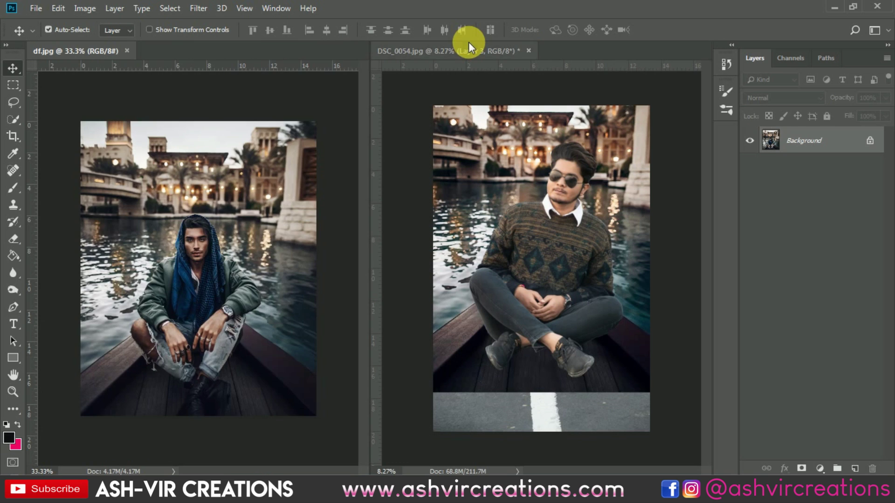
Enlarge the boat scene layer in DSC_0054.jpg to about 116% with Free Transform and shift it up behind the man.
{"action": "left_click", "coordinate": [492, 131]}
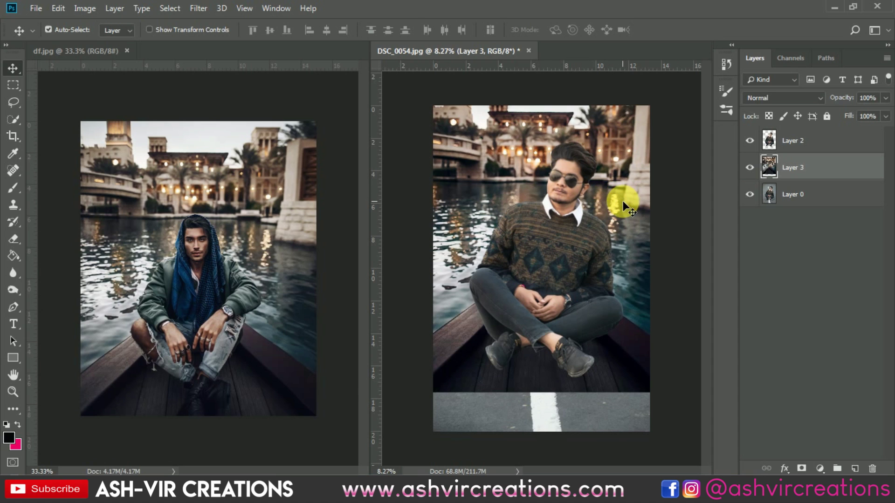
{"action": "key", "text": "ctrl+t"}
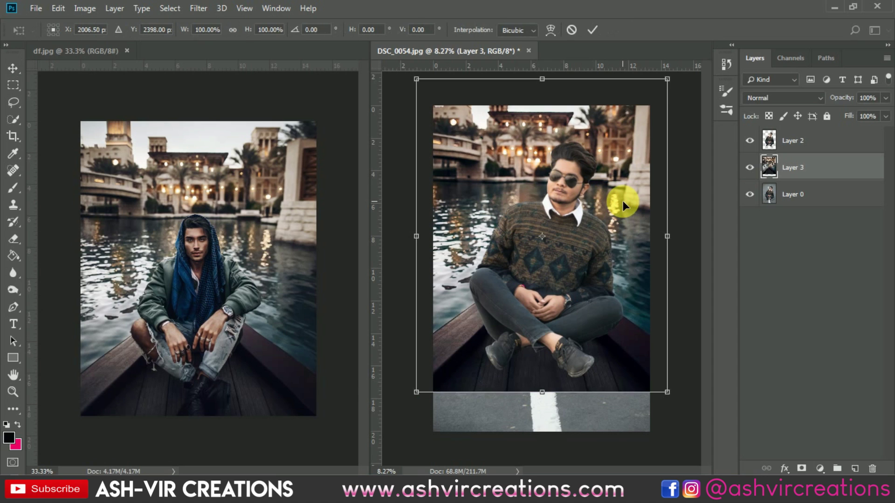
{"action": "key", "text": "ctrl+0"}
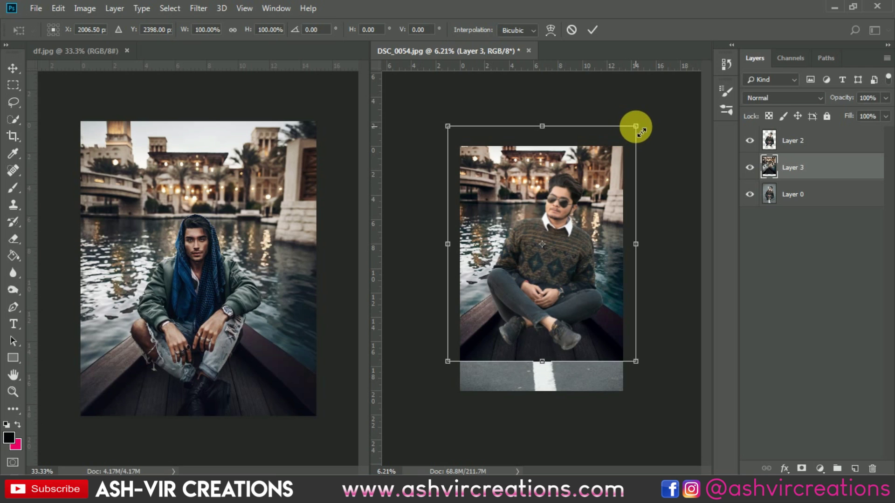
{"action": "left_click_drag", "start_coordinate": [642, 132], "coordinate": [655, 114]}
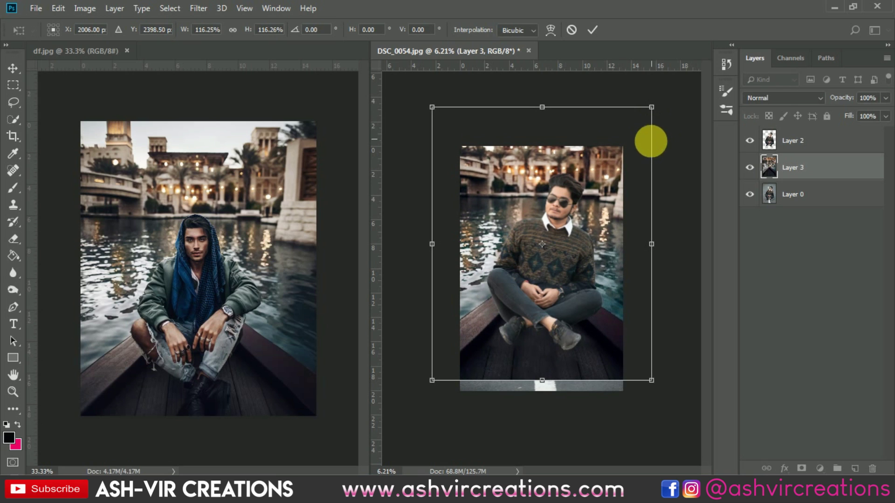
{"action": "left_click_drag", "start_coordinate": [631, 164], "coordinate": [634, 152]}
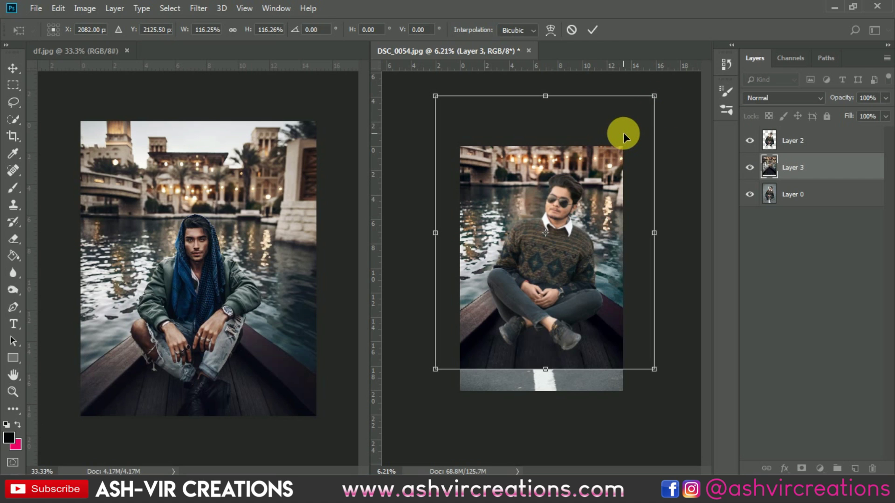
{"action": "left_click_drag", "start_coordinate": [619, 157], "coordinate": [620, 146]}
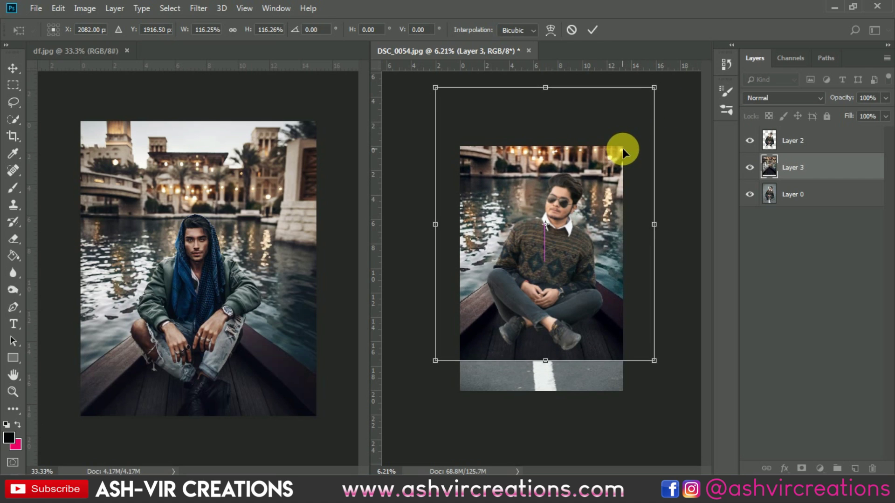
Reduce the boat scene to about 107%, reposition it behind the man to match df.jpg, and apply the transform.
{"action": "left_click_drag", "start_coordinate": [654, 88], "coordinate": [646, 98]}
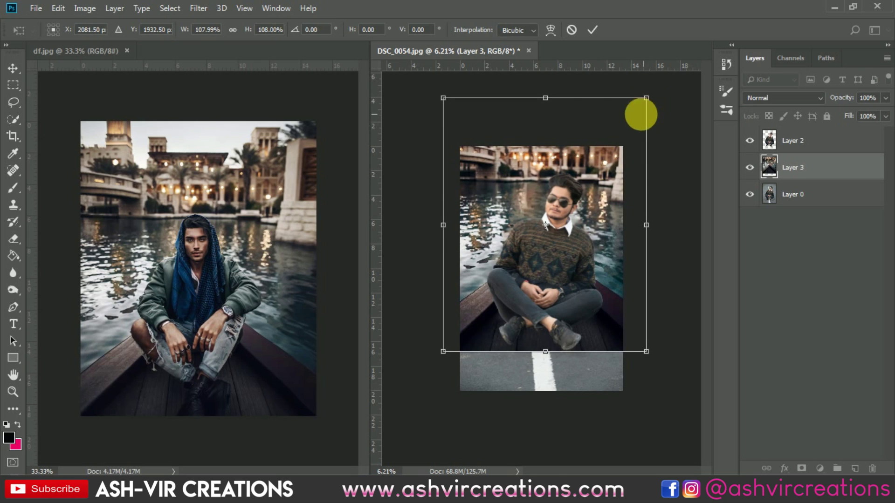
{"action": "left_click_drag", "start_coordinate": [589, 189], "coordinate": [594, 182]}
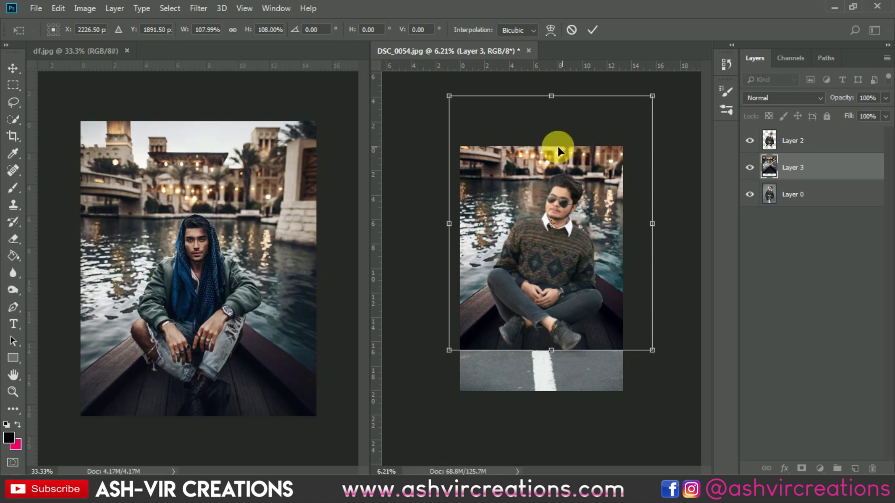
{"action": "left_click_drag", "start_coordinate": [457, 103], "coordinate": [461, 104]}
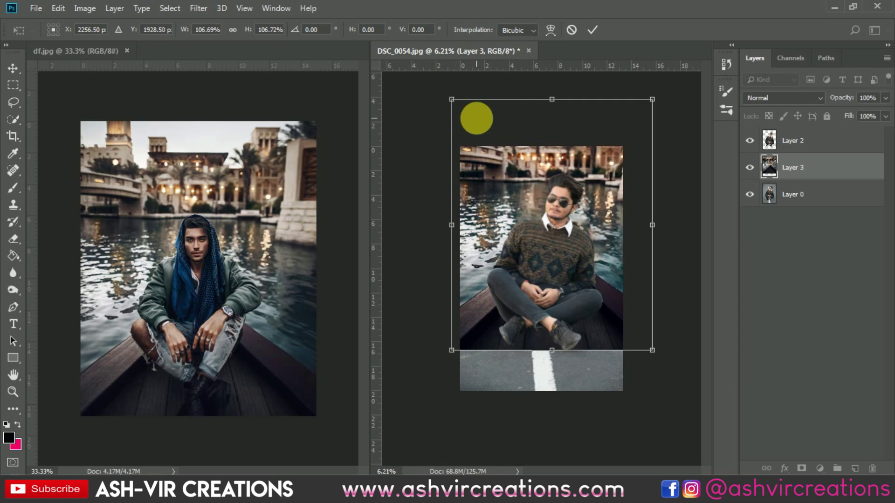
{"action": "left_click_drag", "start_coordinate": [548, 180], "coordinate": [544, 186]}
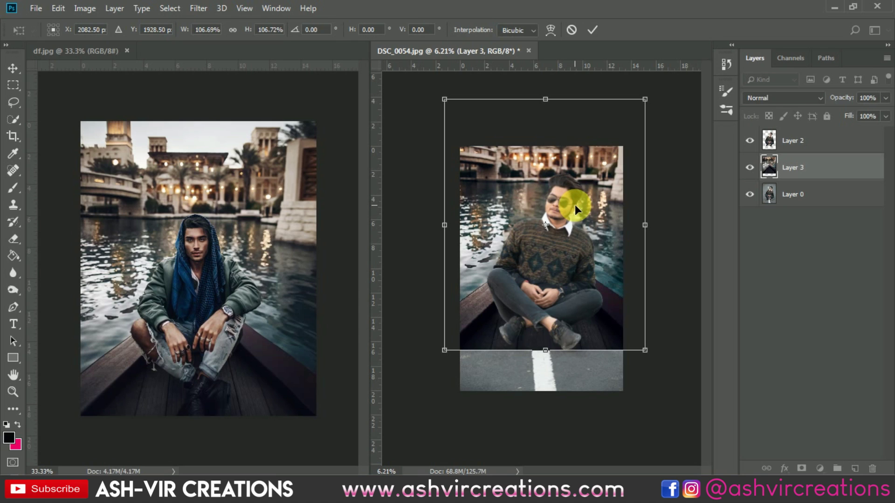
{"action": "key", "text": "Return"}
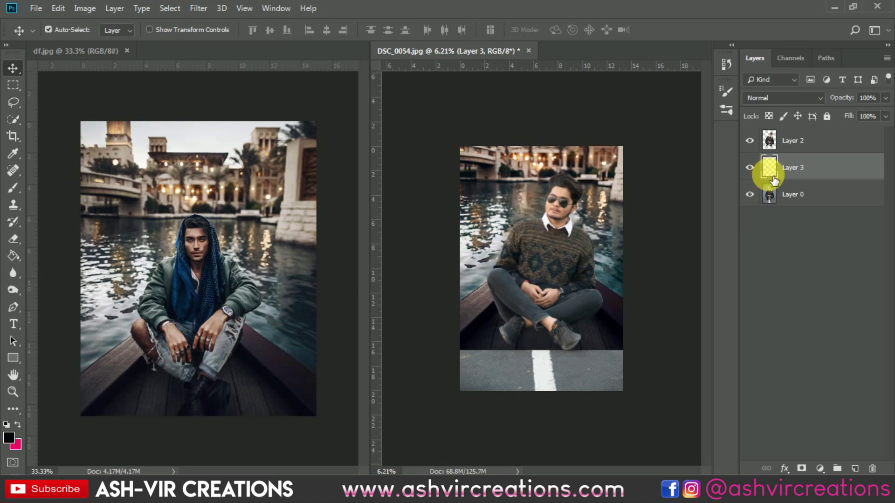
Load the boat scene layer's outline as a selection and crop the canvas to it.
{"action": "left_click", "coordinate": [769, 171], "text": "ctrl"}
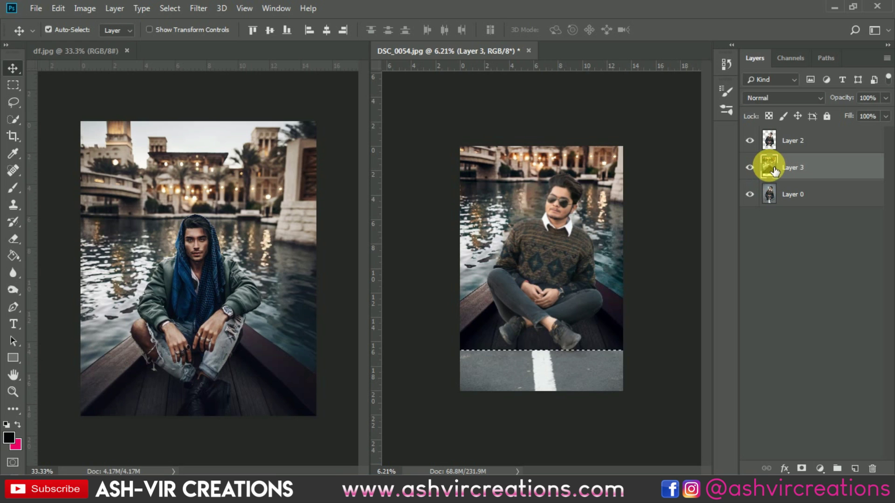
{"action": "key", "text": "c"}
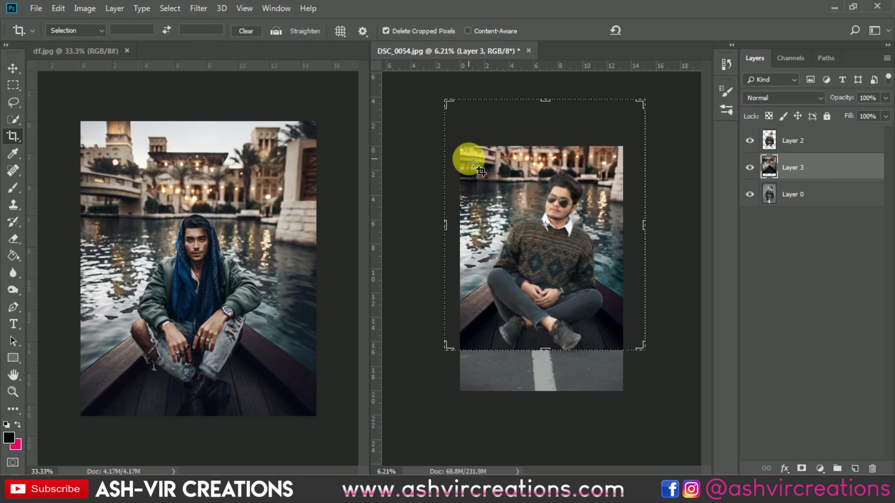
{"action": "left_click", "coordinate": [539, 172]}
{"action": "key", "text": "Return"}
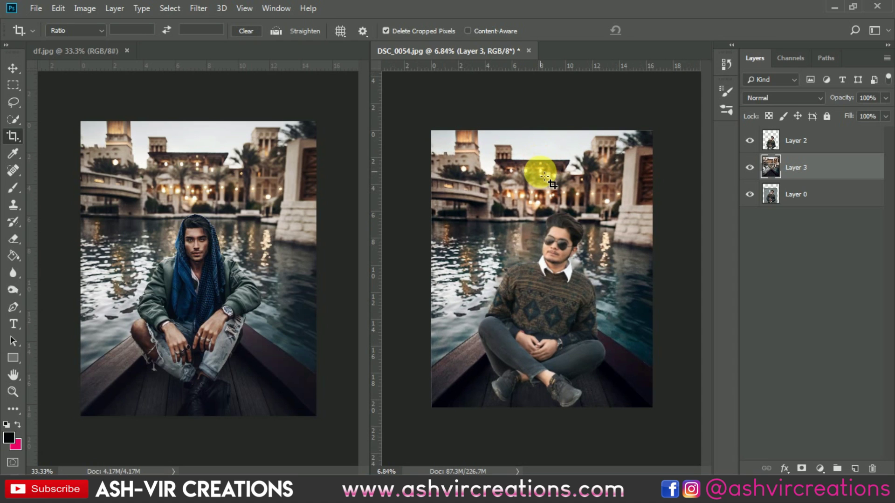
{"action": "key", "text": "v"}
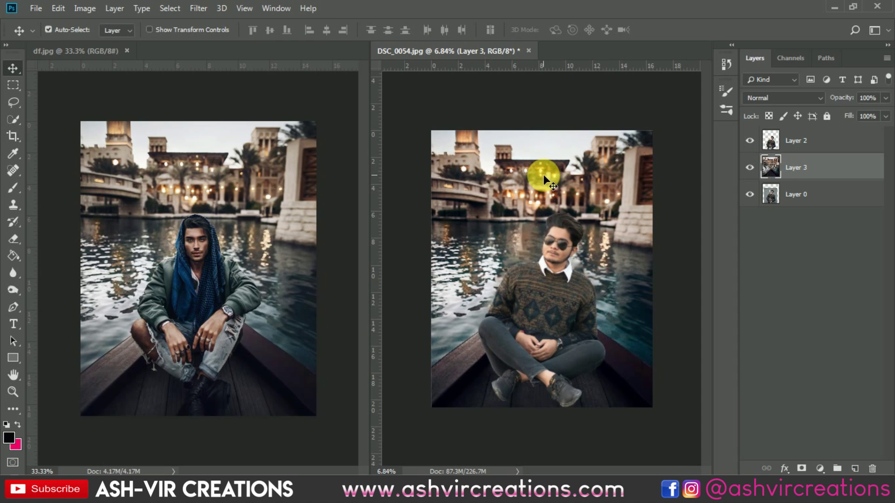
Consolidate the open documents into tabs with DSC_0054.jpg in front.
{"action": "scroll", "coordinate": [543, 175], "scroll_direction": "down", "scroll_amount": 1}
{"action": "scroll", "coordinate": [544, 179], "scroll_direction": "up", "scroll_amount": 2}
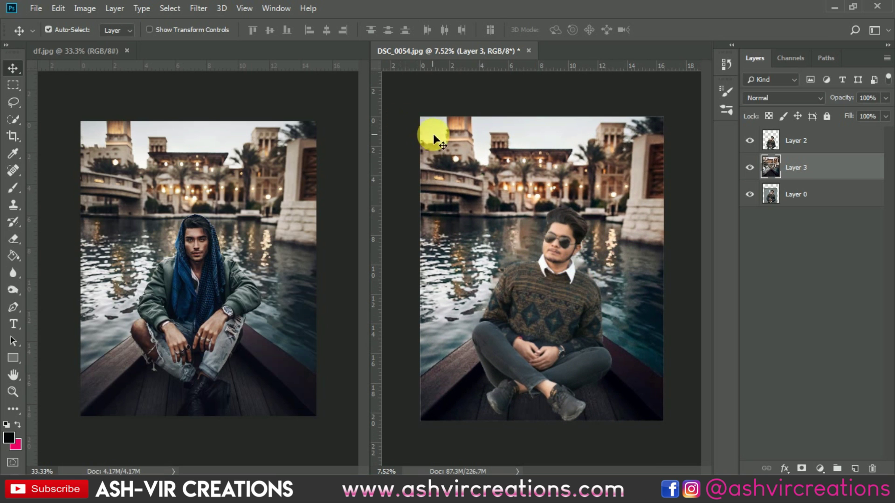
{"action": "left_click", "coordinate": [276, 11]}
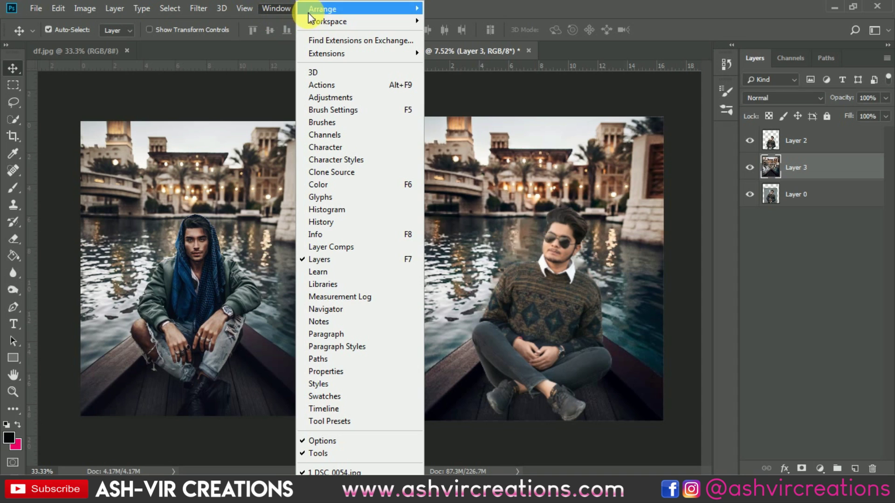
{"action": "mouse_move", "coordinate": [309, 13]}
{"action": "left_click", "coordinate": [477, 120]}
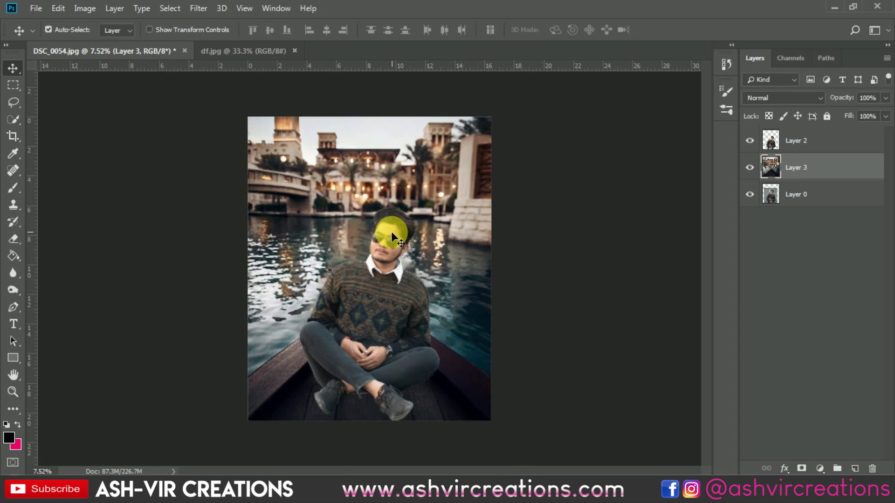
Smudge the front edge of the man's hair on Layer 2 at 58% strength, using 20 px and 35 px brushes.
{"action": "left_click", "coordinate": [382, 281]}
{"action": "scroll", "coordinate": [402, 216], "scroll_direction": "up", "scroll_amount": 3}
{"action": "scroll", "coordinate": [402, 216], "scroll_direction": "up", "scroll_amount": 6}
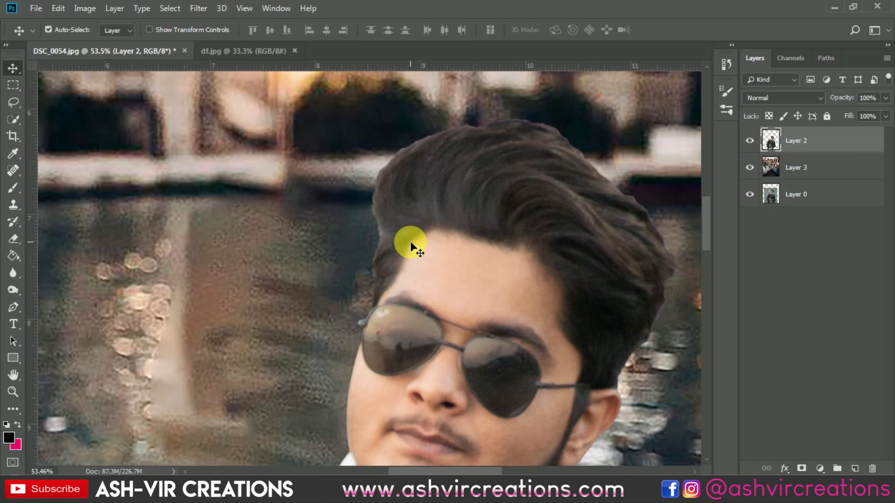
{"action": "left_click", "coordinate": [13, 273]}
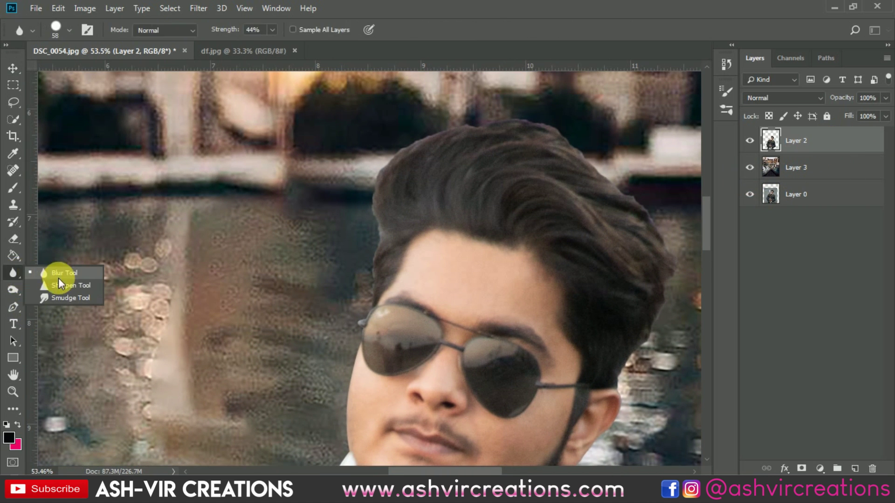
{"action": "left_click", "coordinate": [62, 298]}
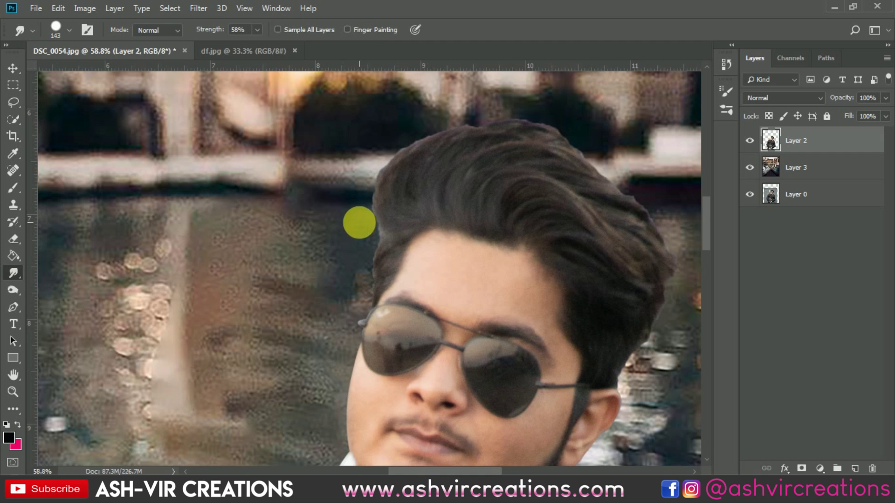
{"action": "scroll", "coordinate": [385, 249], "scroll_direction": "up", "scroll_amount": 2}
{"action": "key", "text": "bracketleft"}
{"action": "key", "text": "bracketleft"}
{"action": "key", "text": "bracketleft"}
{"action": "key", "text": "bracketleft"}
{"action": "key", "text": "bracketleft"}
{"action": "key", "text": "bracketleft"}
{"action": "key", "text": "bracketleft"}
{"action": "key", "text": "bracketleft"}
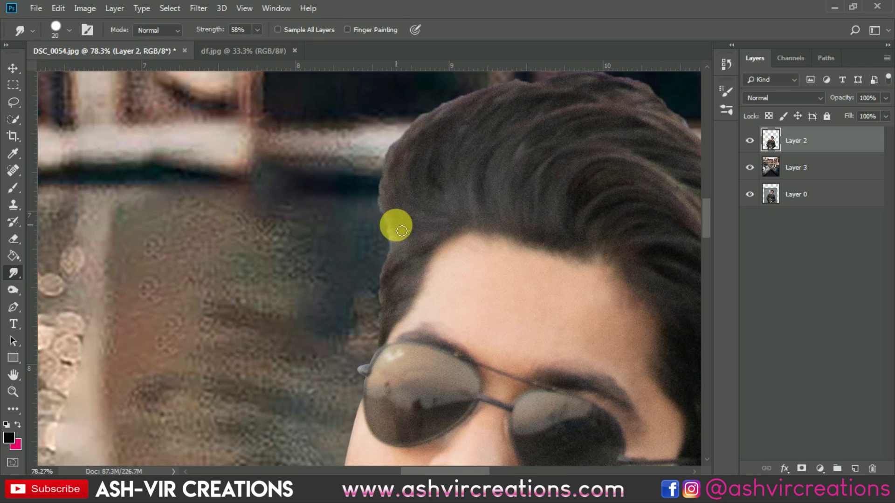
{"action": "mouse_move", "coordinate": [396, 225]}
{"action": "left_mouse_down"}
{"action": "mouse_move", "coordinate": [374, 202]}
{"action": "mouse_move", "coordinate": [375, 190]}
{"action": "mouse_move", "coordinate": [395, 221]}
{"action": "mouse_move", "coordinate": [386, 170]}
{"action": "mouse_move", "coordinate": [401, 135]}
{"action": "mouse_move", "coordinate": [394, 174]}
{"action": "mouse_move", "coordinate": [417, 119]}
{"action": "mouse_move", "coordinate": [411, 149]}
{"action": "mouse_move", "coordinate": [437, 133]}
{"action": "left_mouse_up"}
{"action": "key", "text": "bracketright"}
{"action": "key", "text": "bracketright"}
{"action": "left_click_drag", "start_coordinate": [472, 88], "coordinate": [350, 216]}
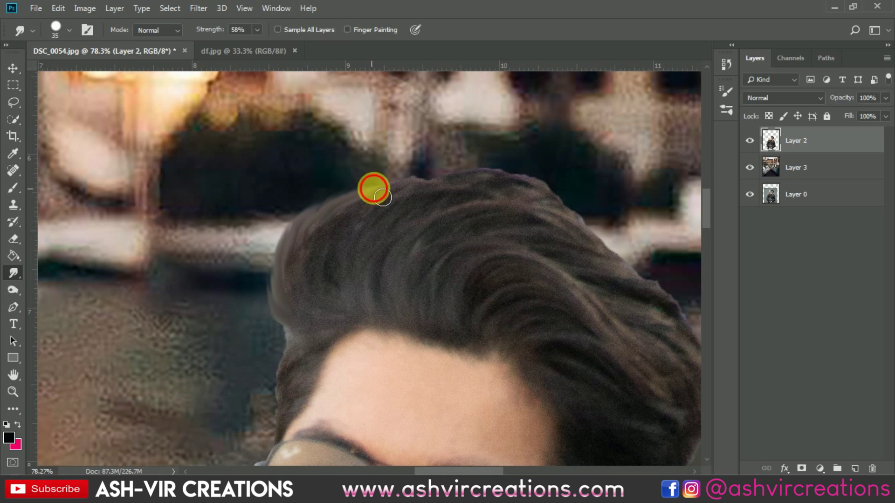
Smudge the top and back edges of the man's hair, reducing the brush to 15 px for finer strands.
{"action": "mouse_move", "coordinate": [419, 190]}
{"action": "left_mouse_down"}
{"action": "mouse_move", "coordinate": [455, 177]}
{"action": "mouse_move", "coordinate": [445, 190]}
{"action": "mouse_move", "coordinate": [540, 172]}
{"action": "mouse_move", "coordinate": [514, 180]}
{"action": "mouse_move", "coordinate": [583, 198]}
{"action": "mouse_move", "coordinate": [542, 199]}
{"action": "mouse_move", "coordinate": [599, 216]}
{"action": "mouse_move", "coordinate": [566, 213]}
{"action": "mouse_move", "coordinate": [614, 233]}
{"action": "mouse_move", "coordinate": [582, 192]}
{"action": "mouse_move", "coordinate": [537, 173]}
{"action": "mouse_move", "coordinate": [559, 167]}
{"action": "mouse_move", "coordinate": [520, 168]}
{"action": "mouse_move", "coordinate": [525, 187]}
{"action": "mouse_move", "coordinate": [614, 207]}
{"action": "mouse_move", "coordinate": [486, 158]}
{"action": "mouse_move", "coordinate": [505, 186]}
{"action": "mouse_move", "coordinate": [467, 187]}
{"action": "mouse_move", "coordinate": [510, 212]}
{"action": "mouse_move", "coordinate": [498, 215]}
{"action": "mouse_move", "coordinate": [516, 202]}
{"action": "mouse_move", "coordinate": [506, 187]}
{"action": "mouse_move", "coordinate": [474, 176]}
{"action": "mouse_move", "coordinate": [569, 244]}
{"action": "mouse_move", "coordinate": [511, 234]}
{"action": "mouse_move", "coordinate": [551, 251]}
{"action": "mouse_move", "coordinate": [594, 290]}
{"action": "mouse_move", "coordinate": [572, 290]}
{"action": "mouse_move", "coordinate": [625, 334]}
{"action": "mouse_move", "coordinate": [585, 247]}
{"action": "mouse_move", "coordinate": [549, 280]}
{"action": "mouse_move", "coordinate": [555, 318]}
{"action": "mouse_move", "coordinate": [541, 303]}
{"action": "mouse_move", "coordinate": [539, 355]}
{"action": "mouse_move", "coordinate": [534, 341]}
{"action": "mouse_move", "coordinate": [523, 389]}
{"action": "mouse_move", "coordinate": [518, 369]}
{"action": "mouse_move", "coordinate": [507, 402]}
{"action": "mouse_move", "coordinate": [504, 371]}
{"action": "mouse_move", "coordinate": [501, 391]}
{"action": "left_mouse_up"}
{"action": "mouse_move", "coordinate": [482, 404]}
{"action": "left_mouse_down"}
{"action": "mouse_move", "coordinate": [483, 427]}
{"action": "mouse_move", "coordinate": [496, 401]}
{"action": "mouse_move", "coordinate": [507, 424]}
{"action": "mouse_move", "coordinate": [505, 400]}
{"action": "mouse_move", "coordinate": [509, 412]}
{"action": "mouse_move", "coordinate": [521, 378]}
{"action": "mouse_move", "coordinate": [531, 391]}
{"action": "mouse_move", "coordinate": [531, 361]}
{"action": "mouse_move", "coordinate": [552, 346]}
{"action": "mouse_move", "coordinate": [560, 312]}
{"action": "mouse_move", "coordinate": [528, 380]}
{"action": "mouse_move", "coordinate": [499, 395]}
{"action": "mouse_move", "coordinate": [496, 386]}
{"action": "mouse_move", "coordinate": [495, 407]}
{"action": "mouse_move", "coordinate": [519, 347]}
{"action": "mouse_move", "coordinate": [519, 365]}
{"action": "mouse_move", "coordinate": [457, 312]}
{"action": "mouse_move", "coordinate": [489, 294]}
{"action": "mouse_move", "coordinate": [540, 296]}
{"action": "mouse_move", "coordinate": [543, 284]}
{"action": "mouse_move", "coordinate": [546, 314]}
{"action": "left_mouse_up"}
{"action": "key", "text": "bracketleft"}
{"action": "mouse_move", "coordinate": [399, 282]}
{"action": "left_mouse_down"}
{"action": "mouse_move", "coordinate": [416, 260]}
{"action": "mouse_move", "coordinate": [540, 286]}
{"action": "left_mouse_up"}
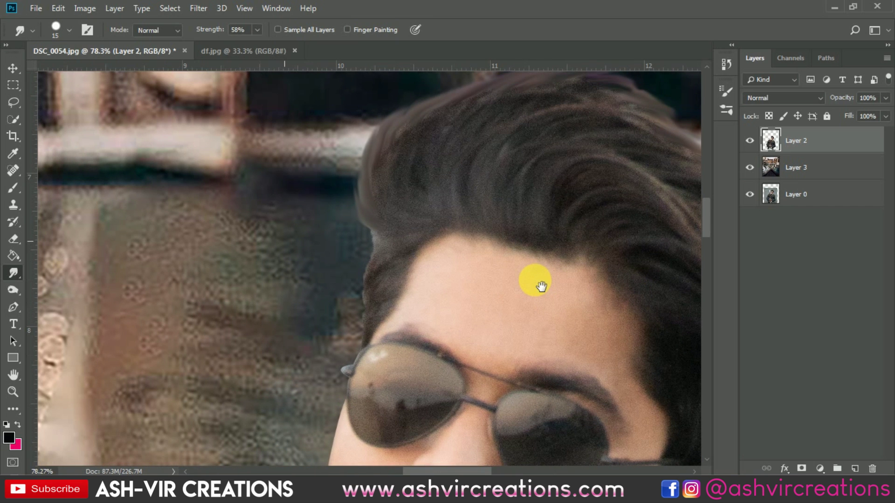
Smudge the hair edge at the temple beside the forehead with a 20 px brush, then refine it at 9 px.
{"action": "key", "text": "bracketright"}
{"action": "key", "text": "bracketright"}
{"action": "mouse_move", "coordinate": [383, 253]}
{"action": "left_mouse_down"}
{"action": "mouse_move", "coordinate": [365, 290]}
{"action": "mouse_move", "coordinate": [365, 344]}
{"action": "mouse_move", "coordinate": [366, 295]}
{"action": "mouse_move", "coordinate": [371, 317]}
{"action": "mouse_move", "coordinate": [385, 255]}
{"action": "mouse_move", "coordinate": [377, 239]}
{"action": "mouse_move", "coordinate": [390, 239]}
{"action": "mouse_move", "coordinate": [375, 245]}
{"action": "mouse_move", "coordinate": [374, 268]}
{"action": "mouse_move", "coordinate": [381, 240]}
{"action": "mouse_move", "coordinate": [393, 246]}
{"action": "mouse_move", "coordinate": [381, 265]}
{"action": "mouse_move", "coordinate": [387, 242]}
{"action": "mouse_move", "coordinate": [359, 218]}
{"action": "mouse_move", "coordinate": [356, 200]}
{"action": "mouse_move", "coordinate": [380, 249]}
{"action": "mouse_move", "coordinate": [363, 281]}
{"action": "mouse_move", "coordinate": [384, 254]}
{"action": "mouse_move", "coordinate": [365, 288]}
{"action": "mouse_move", "coordinate": [382, 257]}
{"action": "mouse_move", "coordinate": [367, 273]}
{"action": "left_mouse_up"}
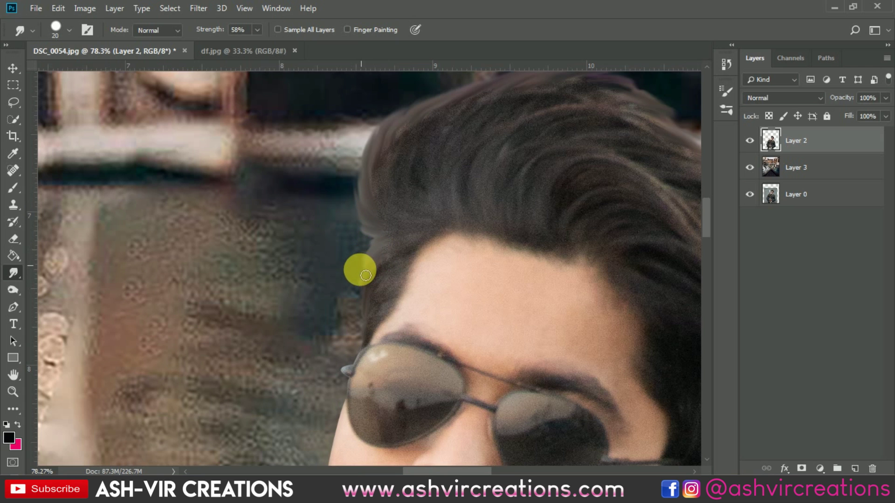
{"action": "scroll", "coordinate": [359, 274], "scroll_direction": "down", "scroll_amount": 4}
{"action": "scroll", "coordinate": [368, 253], "scroll_direction": "up", "scroll_amount": 5}
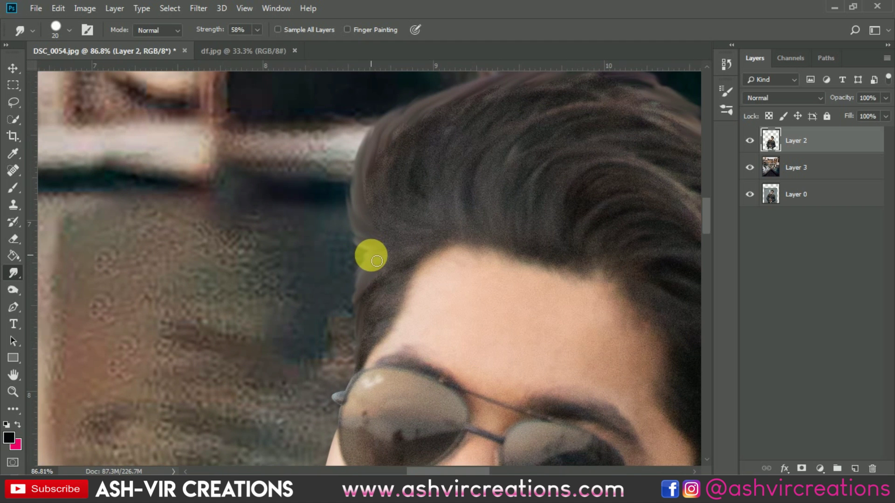
{"action": "scroll", "coordinate": [373, 257], "scroll_direction": "up", "scroll_amount": 3}
{"action": "key", "text": "bracketleft"}
{"action": "key", "text": "bracketleft"}
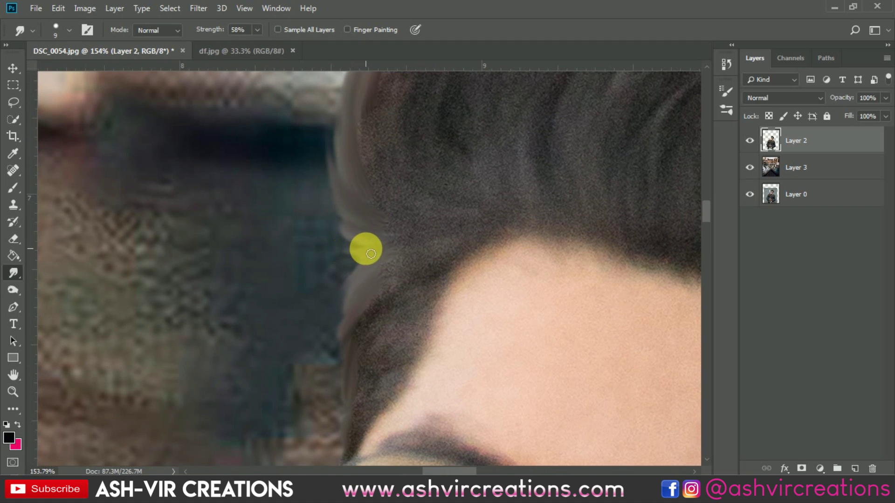
Darken the man's hair with the Burn tool on midtones at 54% exposure, using a 250 px brush.
{"action": "scroll", "coordinate": [371, 253], "scroll_direction": "down", "scroll_amount": 6}
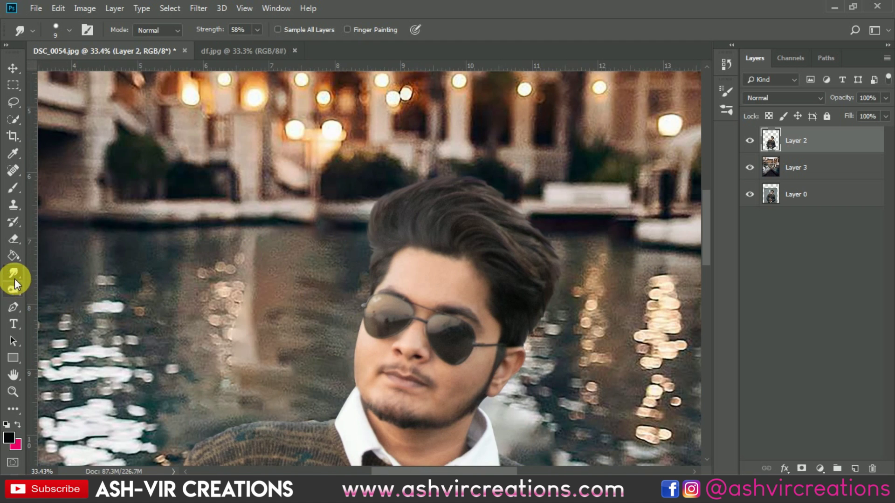
{"action": "left_click", "coordinate": [15, 284]}
{"action": "left_click", "coordinate": [60, 302]}
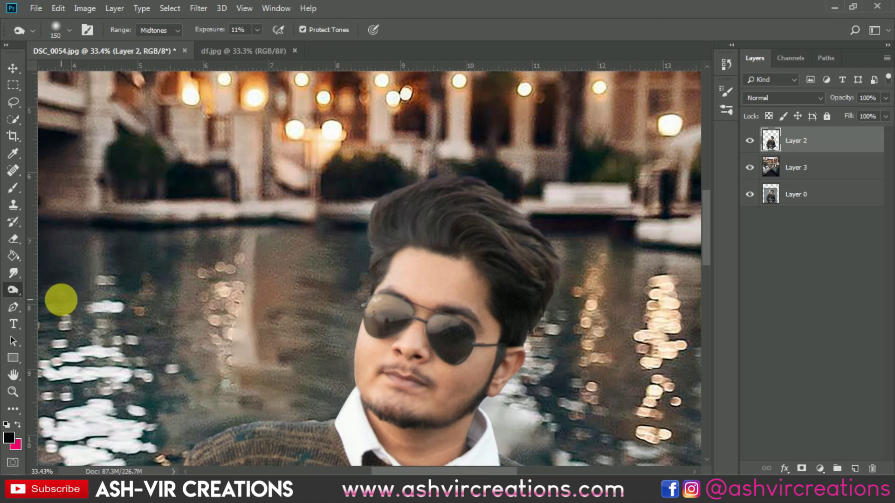
{"action": "left_click", "coordinate": [239, 30]}
{"action": "key", "text": "bracketright"}
{"action": "key", "text": "bracketright"}
{"action": "key", "text": "bracketright"}
{"action": "left_click_drag", "start_coordinate": [372, 217], "coordinate": [357, 269]}
{"action": "mouse_move", "coordinate": [410, 167]}
{"action": "left_mouse_down"}
{"action": "mouse_move", "coordinate": [540, 186]}
{"action": "mouse_move", "coordinate": [555, 285]}
{"action": "left_mouse_up"}
{"action": "mouse_move", "coordinate": [550, 248]}
{"action": "left_mouse_down"}
{"action": "mouse_move", "coordinate": [558, 260]}
{"action": "mouse_move", "coordinate": [550, 323]}
{"action": "left_mouse_up"}
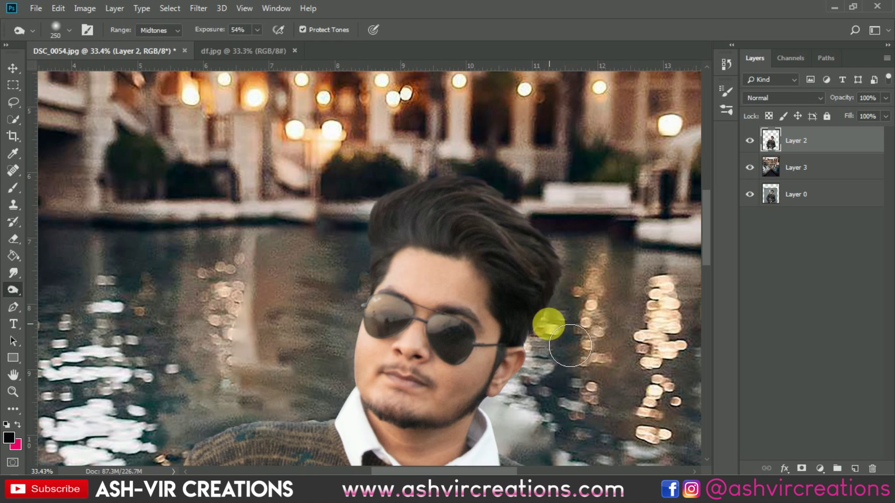
{"action": "mouse_move", "coordinate": [362, 254]}
{"action": "left_mouse_down"}
{"action": "mouse_move", "coordinate": [374, 235]}
{"action": "mouse_move", "coordinate": [449, 203]}
{"action": "mouse_move", "coordinate": [477, 209]}
{"action": "mouse_move", "coordinate": [431, 221]}
{"action": "mouse_move", "coordinate": [523, 230]}
{"action": "left_mouse_up"}
{"action": "scroll", "coordinate": [545, 252], "scroll_direction": "down", "scroll_amount": 3}
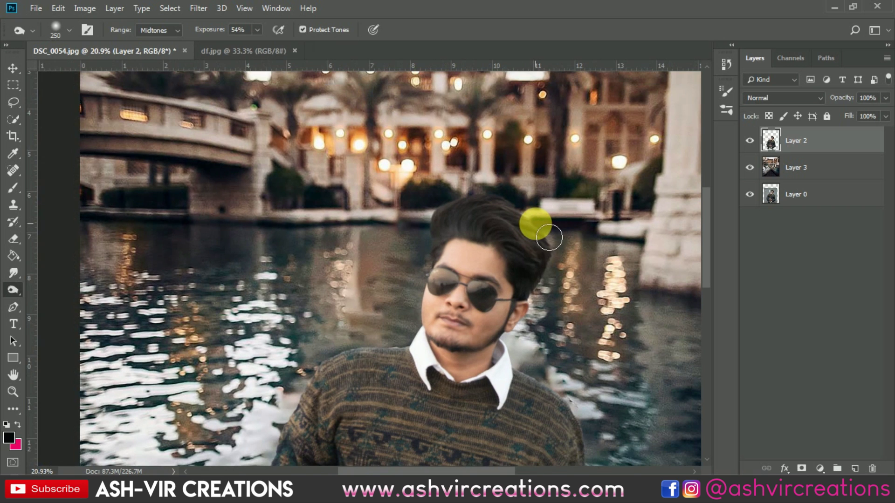
{"action": "key", "text": "v"}
{"action": "scroll", "coordinate": [535, 228], "scroll_direction": "down", "scroll_amount": 4}
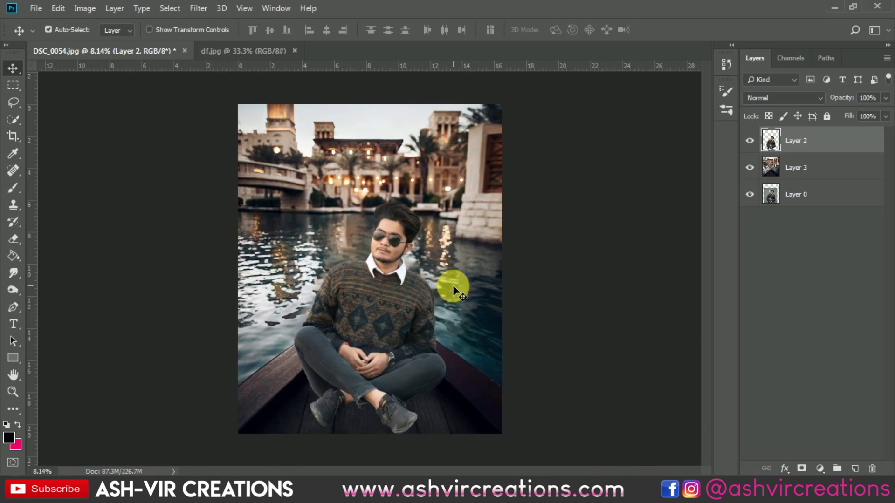
Apply Levels to the man on Layer 2 with the black input at 11 and midtones at 0.96, checking the preview off and on.
{"action": "scroll", "coordinate": [429, 316], "scroll_direction": "up", "scroll_amount": 2}
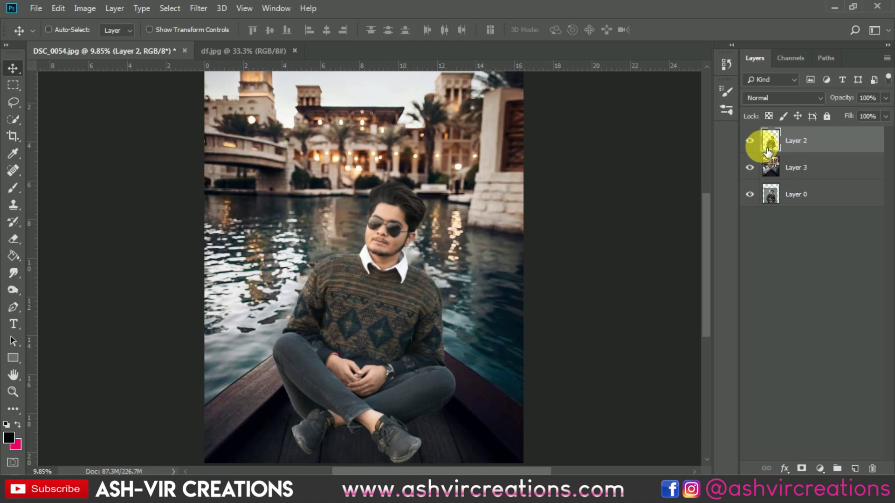
{"action": "key", "text": "ctrl+l"}
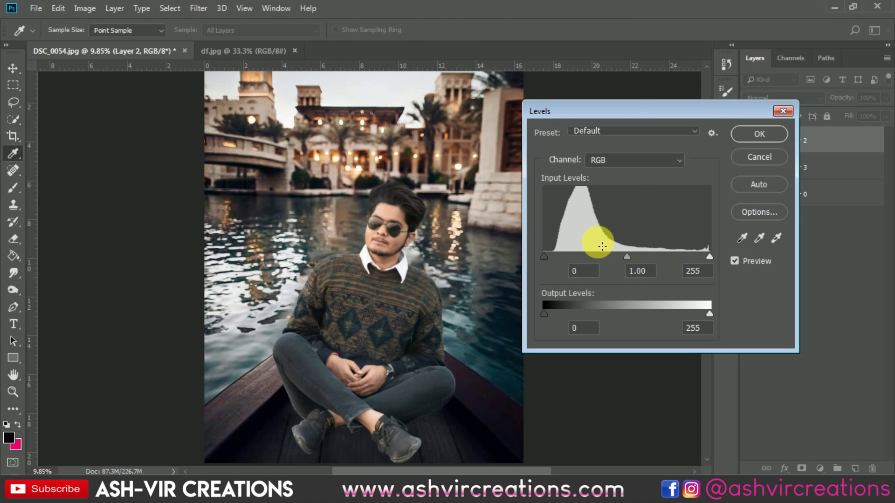
{"action": "left_click_drag", "start_coordinate": [547, 256], "coordinate": [551, 256]}
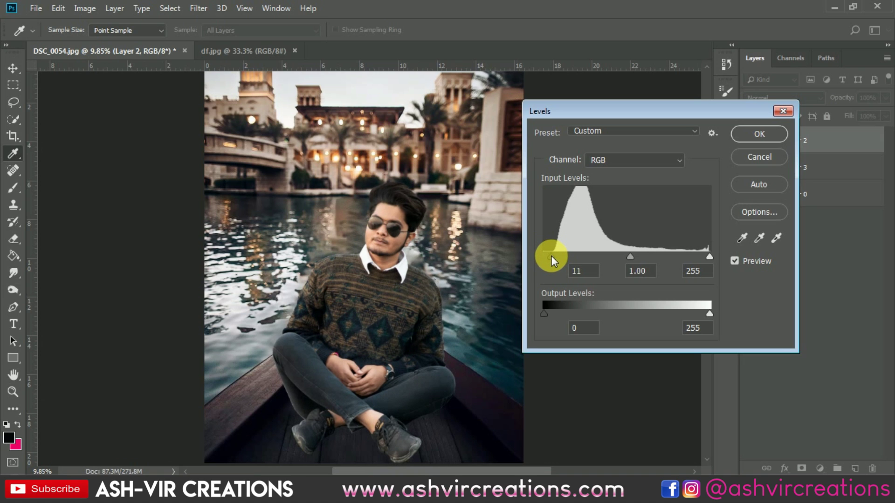
{"action": "left_click", "coordinate": [633, 256]}
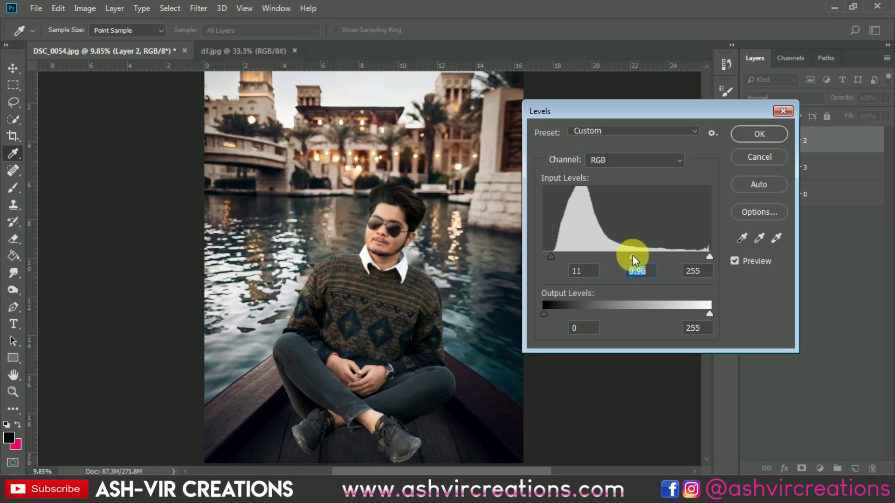
{"action": "left_click", "coordinate": [734, 261]}
{"action": "left_click", "coordinate": [734, 261]}
{"action": "left_click", "coordinate": [759, 135]}
{"action": "key", "text": "v"}
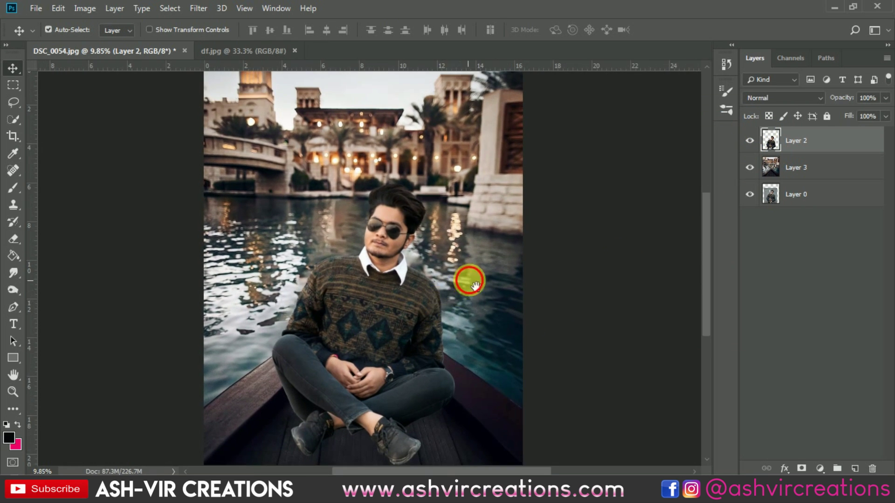
Check the shading around the feet in df.jpg, and add a new layer clipped to Layer 2 in DSC_0054.jpg.
{"action": "left_click_drag", "start_coordinate": [465, 280], "coordinate": [508, 247]}
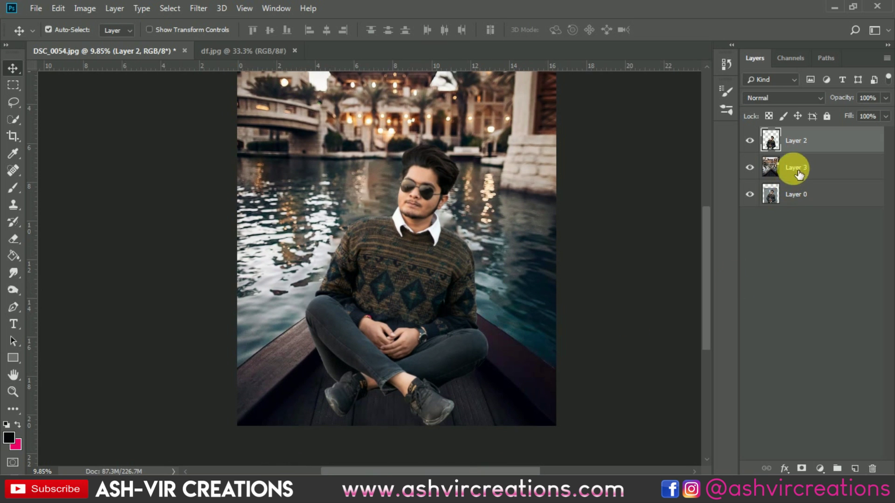
{"action": "left_click", "coordinate": [228, 44]}
{"action": "scroll", "coordinate": [349, 396], "scroll_direction": "up", "scroll_amount": 2}
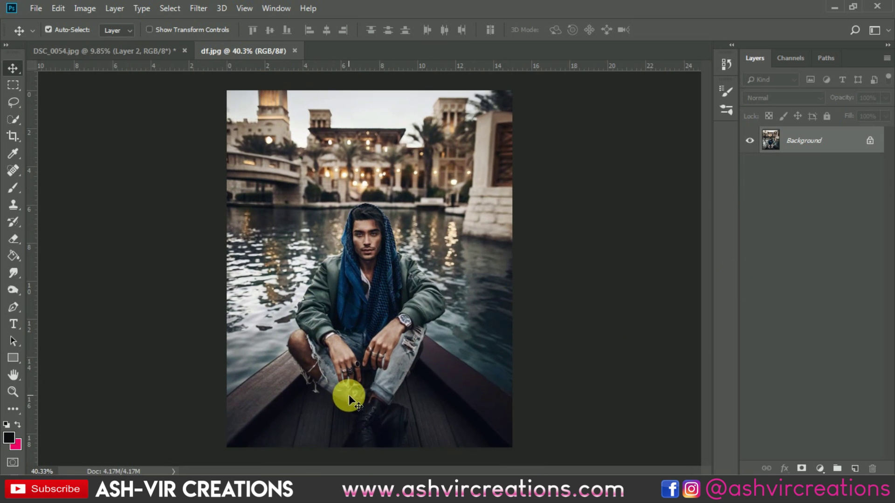
{"action": "left_click", "coordinate": [146, 52]}
{"action": "scroll", "coordinate": [416, 407], "scroll_direction": "up", "scroll_amount": 1}
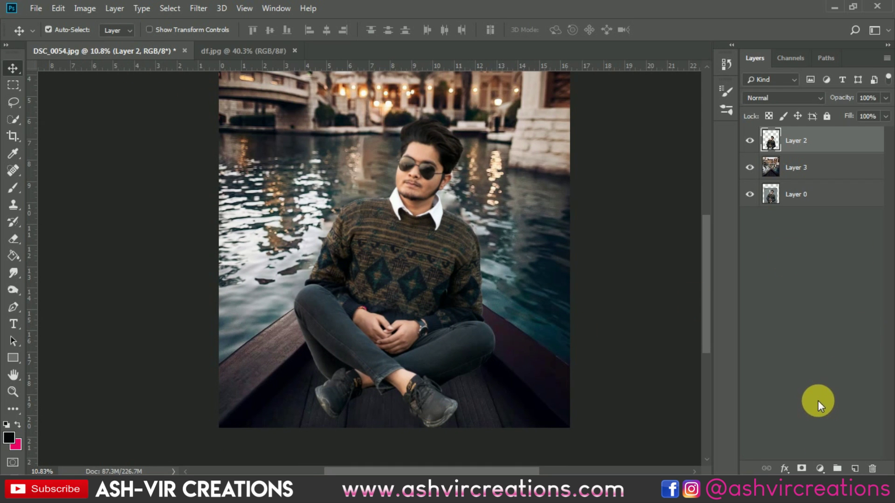
{"action": "left_click", "coordinate": [853, 467]}
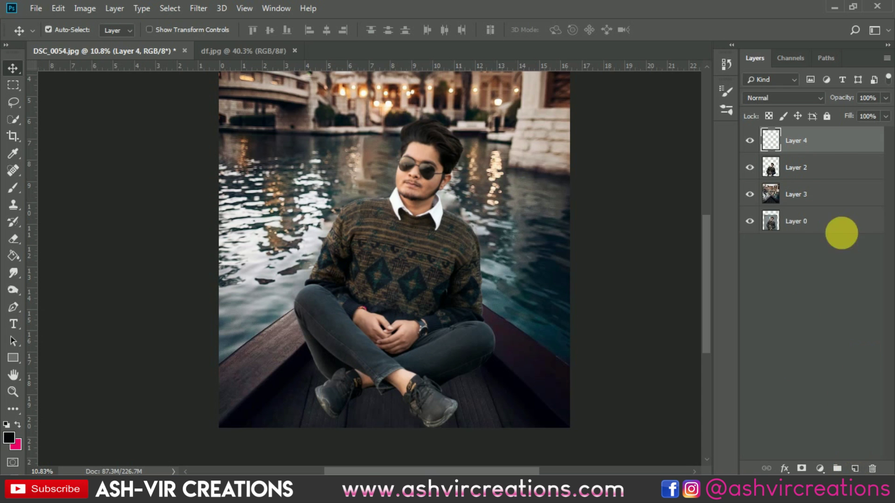
{"action": "right_click", "coordinate": [830, 147]}
{"action": "left_click", "coordinate": [720, 228]}
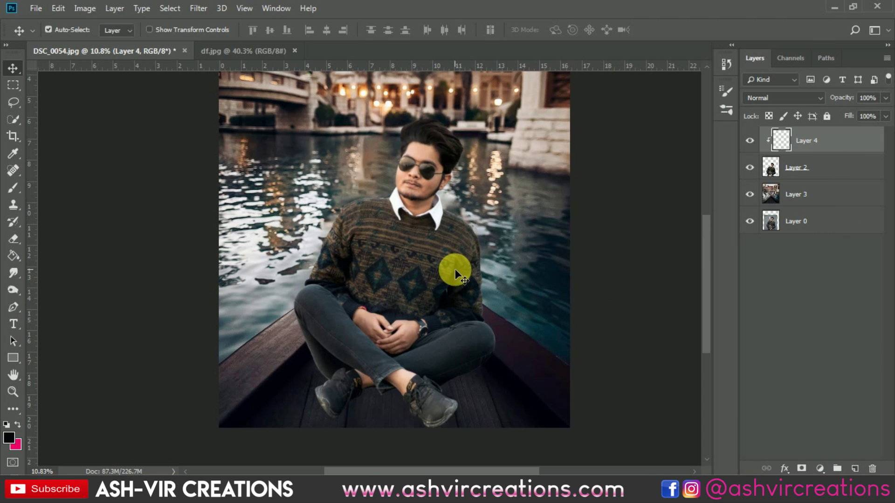
Sample the dark tone beside the folded leg and brush soft shading along the rear shoe's outer edge on Layer 4 at 100% opacity.
{"action": "key", "text": "b"}
{"action": "scroll", "coordinate": [318, 347], "scroll_direction": "up", "scroll_amount": 5}
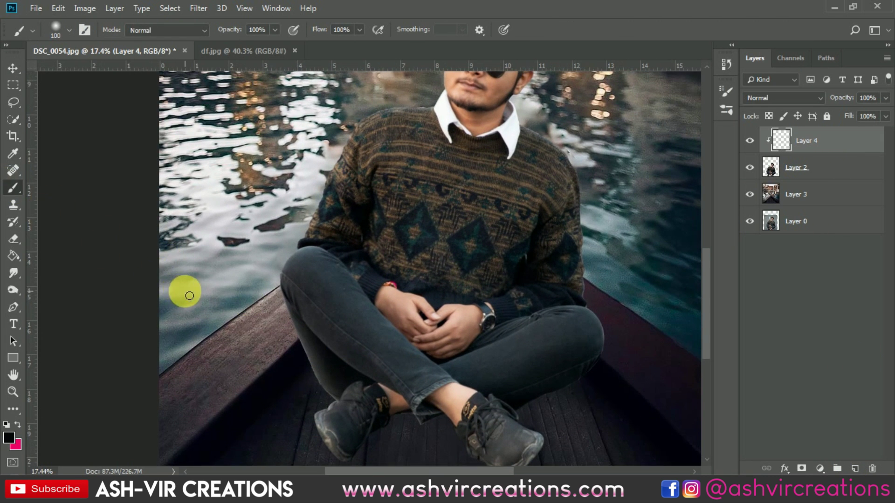
{"action": "right_click", "coordinate": [186, 292]}
{"action": "left_click", "coordinate": [612, 14]}
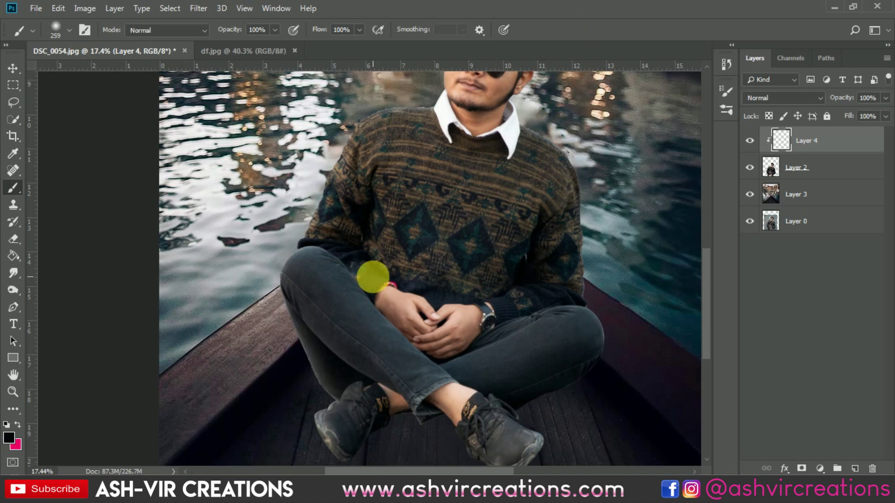
{"action": "left_click", "coordinate": [320, 347], "text": "alt"}
{"action": "key", "text": "bracketright"}
{"action": "key", "text": "bracketright"}
{"action": "key", "text": "bracketright"}
{"action": "key", "text": "bracketright"}
{"action": "key", "text": "bracketright"}
{"action": "key", "text": "bracketright"}
{"action": "key", "text": "bracketright"}
{"action": "key", "text": "bracketright"}
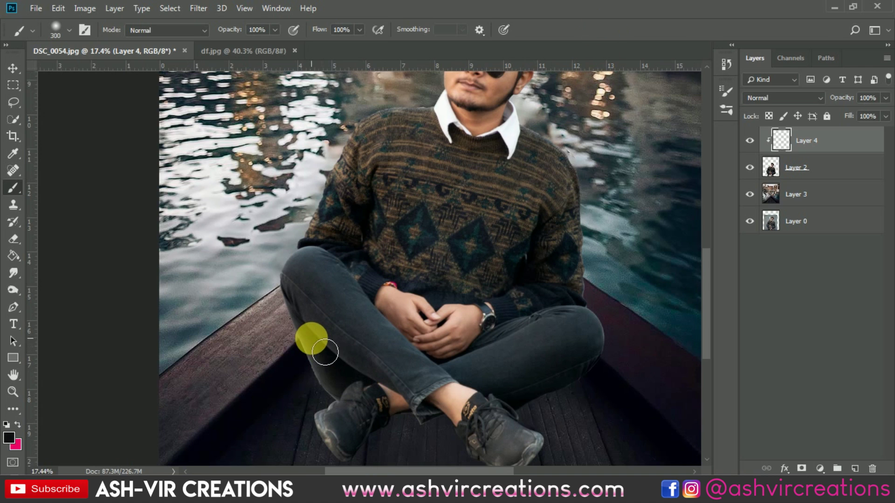
{"action": "mouse_move", "coordinate": [264, 343]}
{"action": "left_mouse_down"}
{"action": "mouse_move", "coordinate": [274, 393]}
{"action": "mouse_move", "coordinate": [282, 396]}
{"action": "left_mouse_up"}
{"action": "key", "text": "bracketleft"}
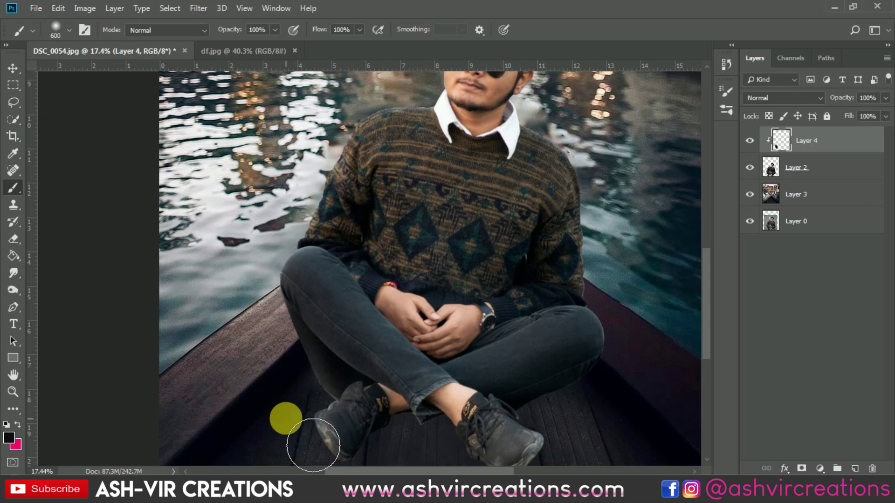
Darken the front shoe on Layer 4 with a large soft brush of 1000 to 1500 px, undoing the last dab.
{"action": "scroll", "coordinate": [286, 423], "scroll_direction": "down", "scroll_amount": 3}
{"action": "key", "text": "bracketright"}
{"action": "key", "text": "bracketright"}
{"action": "key", "text": "bracketright"}
{"action": "key", "text": "bracketright"}
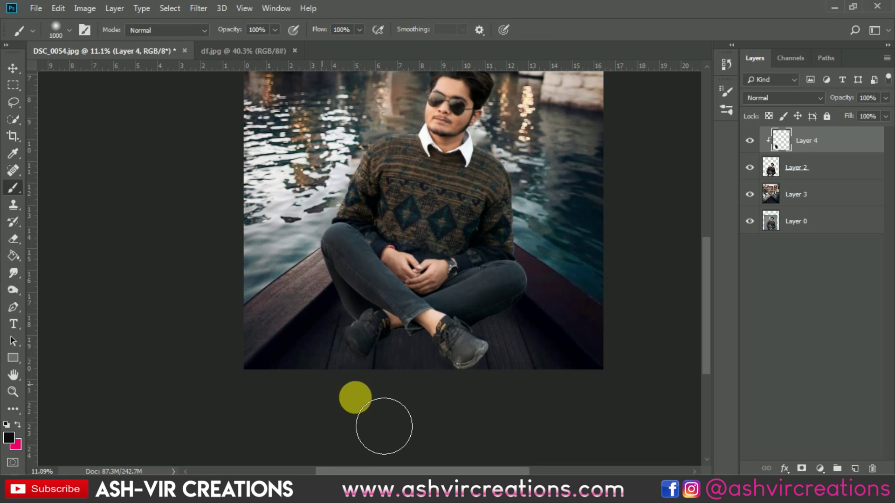
{"action": "key", "text": "bracketright"}
{"action": "mouse_move", "coordinate": [536, 377]}
{"action": "left_mouse_down"}
{"action": "mouse_move", "coordinate": [519, 370]}
{"action": "mouse_move", "coordinate": [533, 391]}
{"action": "left_mouse_up"}
{"action": "key", "text": "bracketright"}
{"action": "key", "text": "bracketright"}
{"action": "key", "text": "bracketright"}
{"action": "key", "text": "bracketright"}
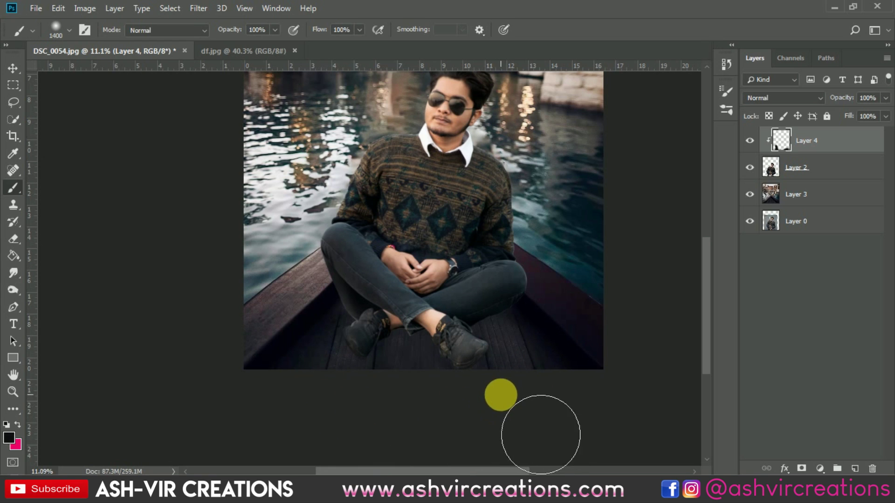
{"action": "left_click", "coordinate": [477, 366]}
{"action": "key", "text": "ctrl+z"}
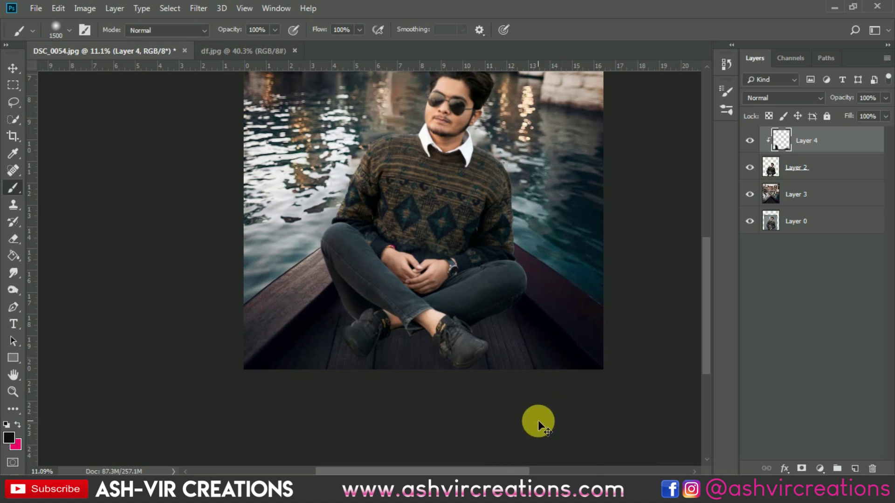
Try shading the rear shoe on Layer 4 with an 1100 px brush at 57% opacity.
{"action": "left_click_drag", "start_coordinate": [230, 29], "coordinate": [206, 28]}
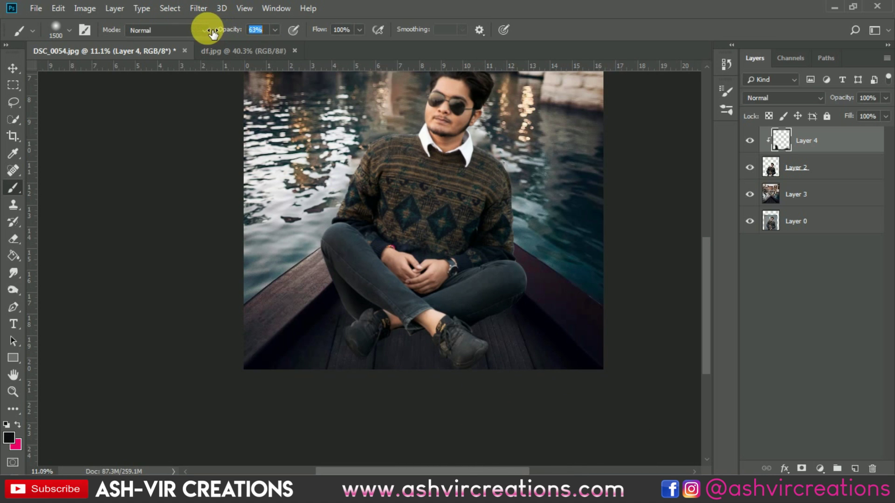
{"action": "key", "text": "ctrl+z"}
{"action": "key", "text": "bracketleft"}
{"action": "key", "text": "bracketleft"}
{"action": "key", "text": "bracketleft"}
{"action": "key", "text": "bracketleft"}
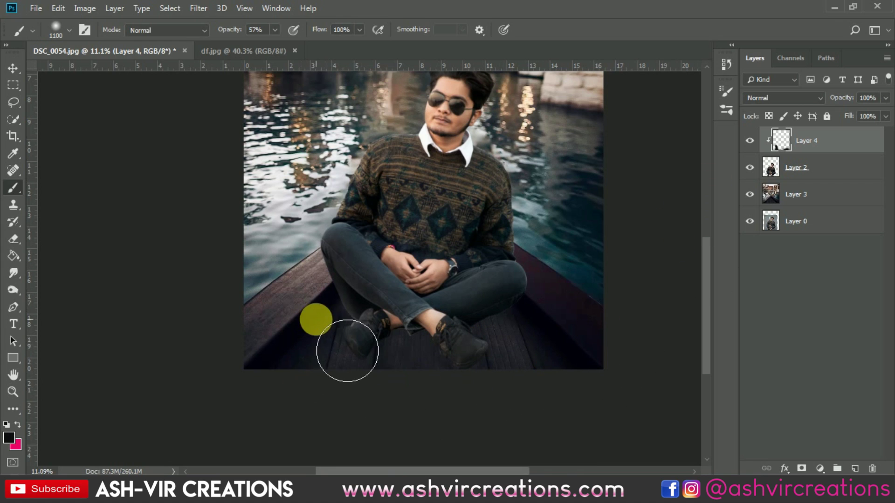
{"action": "left_click", "coordinate": [347, 318]}
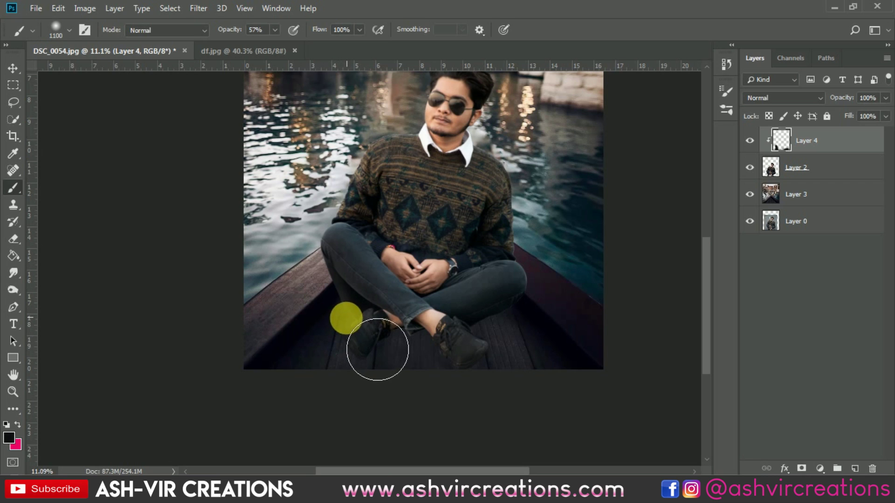
{"action": "key", "text": "ctrl+z"}
{"action": "left_click", "coordinate": [349, 318]}
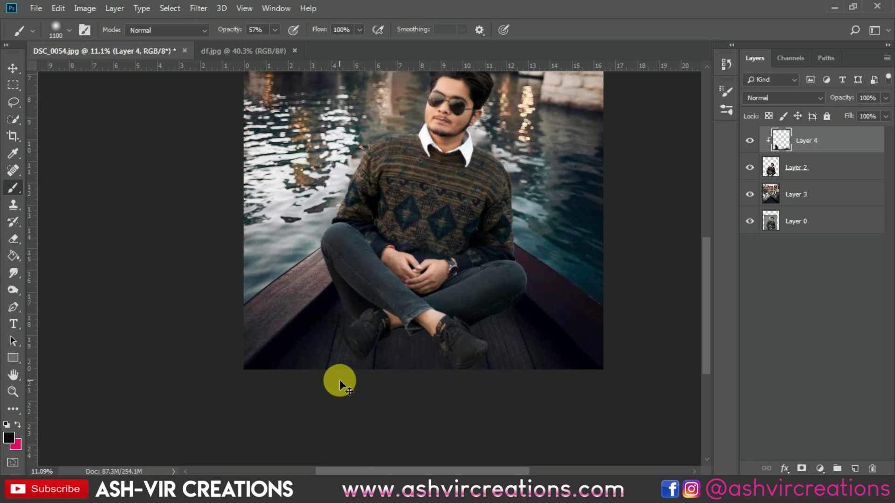
Shade the rear shoe with a 600 px brush at 35% opacity and compare the image with Layer 4 hidden and shown.
{"action": "left_click_drag", "start_coordinate": [233, 30], "coordinate": [218, 31]}
{"action": "key", "text": "bracketleft"}
{"action": "key", "text": "bracketleft"}
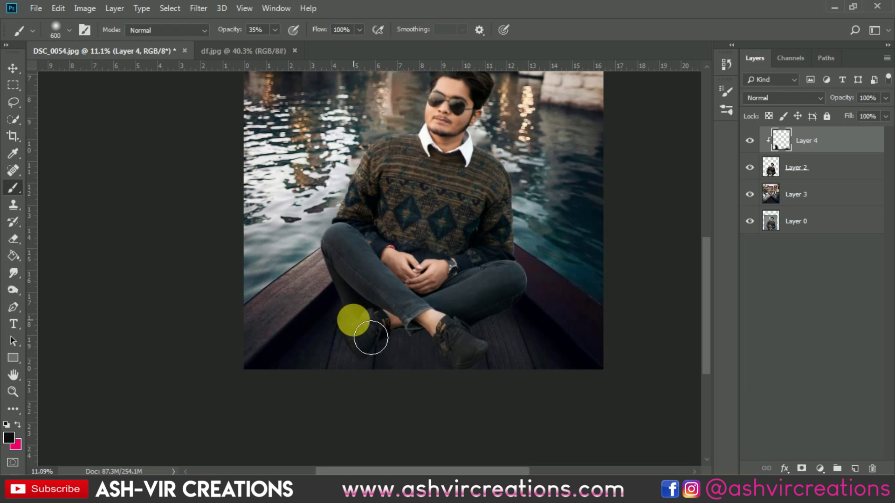
{"action": "key", "text": "ctrl+0"}
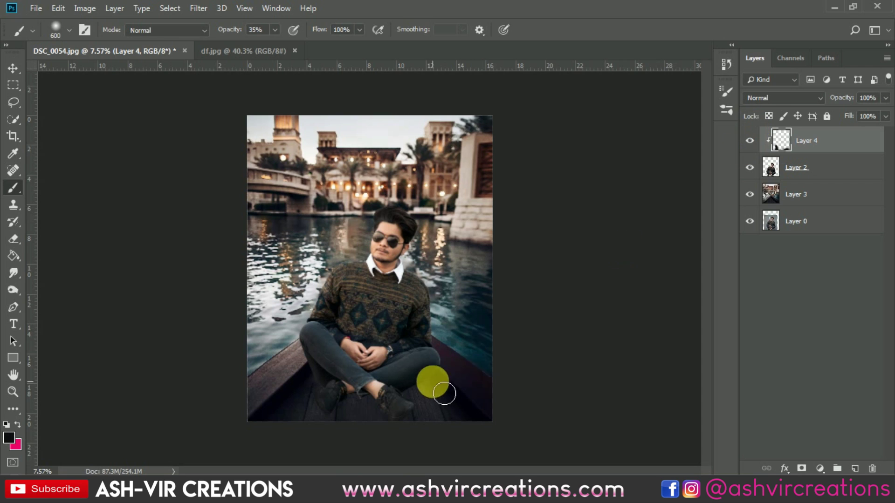
{"action": "key", "text": "ctrl+plus"}
{"action": "left_click", "coordinate": [750, 142]}
{"action": "left_click", "coordinate": [751, 142]}
{"action": "left_click", "coordinate": [749, 141]}
{"action": "left_click", "coordinate": [750, 141]}
Try the Multiply and Dissolve blend modes on Layer 4 and return it to Normal.
{"action": "left_click", "coordinate": [760, 98]}
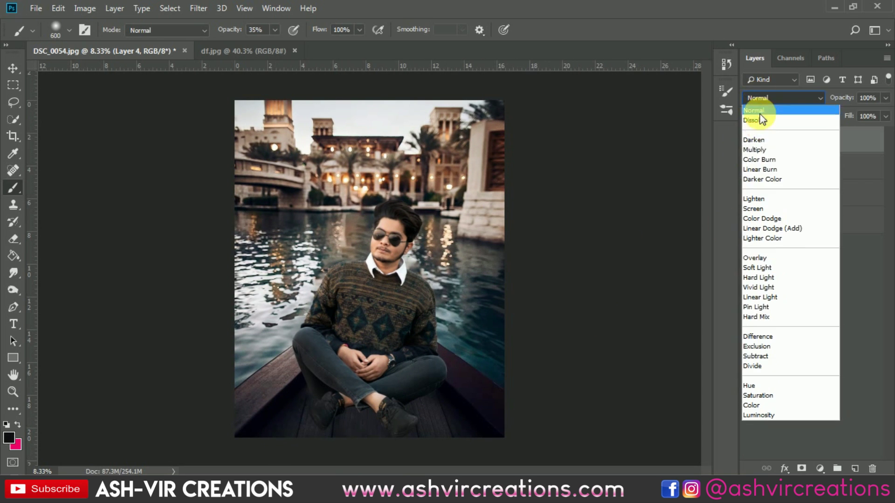
{"action": "left_click", "coordinate": [765, 150]}
{"action": "left_click", "coordinate": [749, 141]}
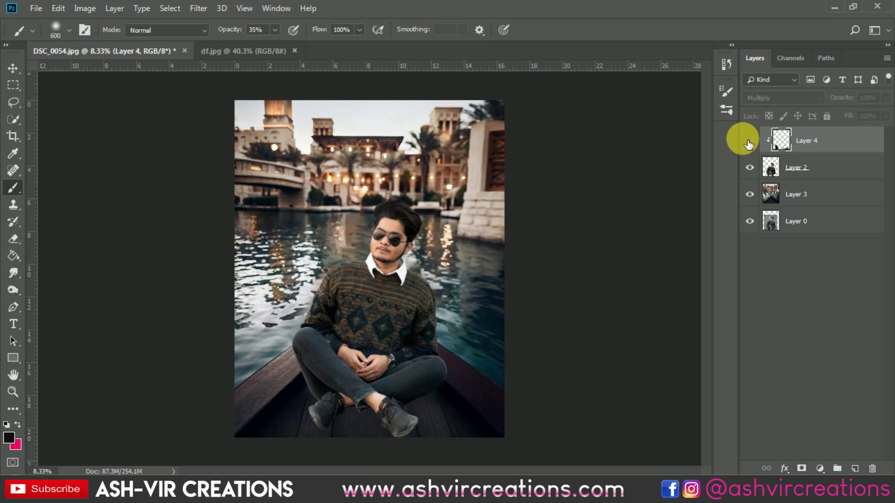
{"action": "left_click", "coordinate": [749, 142]}
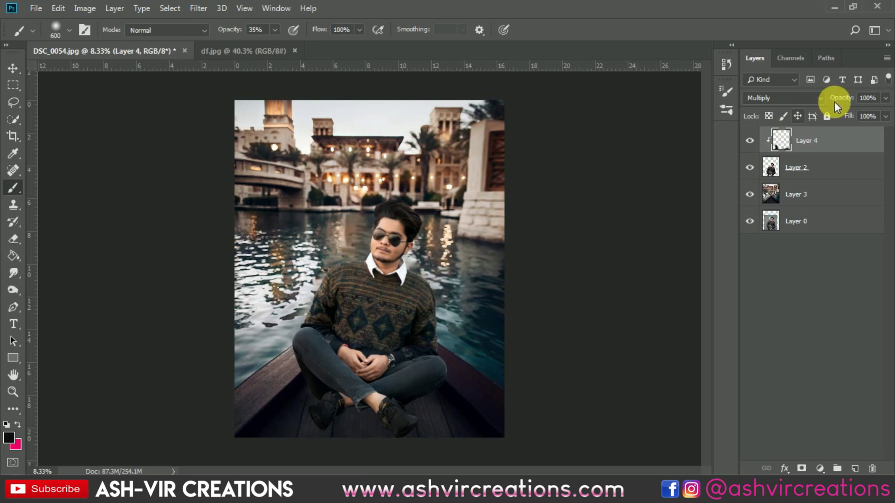
{"action": "left_click", "coordinate": [813, 99]}
{"action": "left_click", "coordinate": [782, 116]}
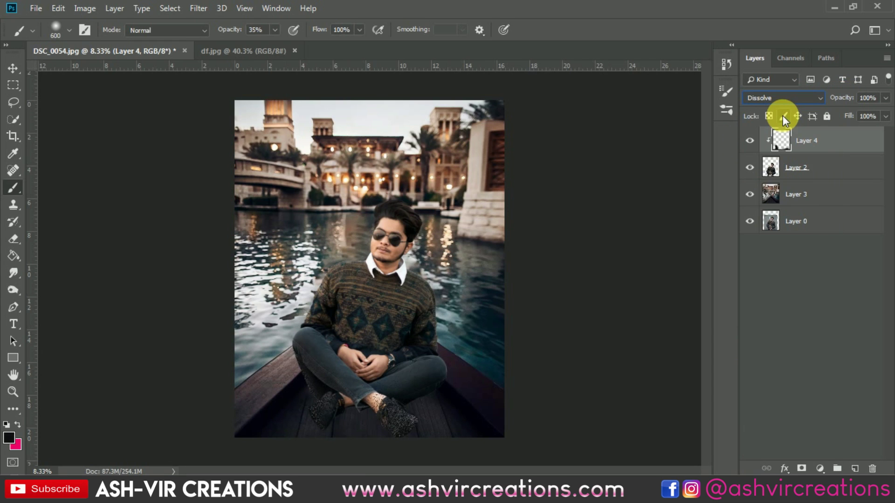
{"action": "left_click", "coordinate": [777, 99]}
{"action": "left_click", "coordinate": [774, 107]}
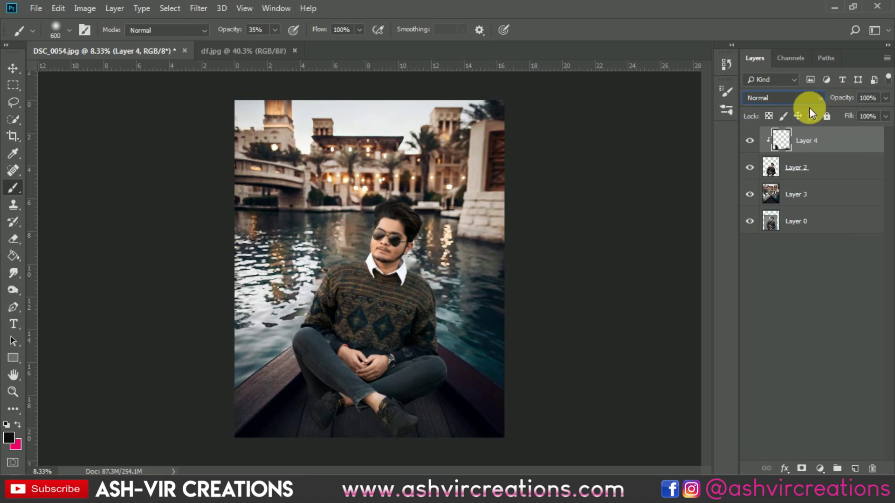
Compare the shading with Layer 4 off and on, and merge Layer 4 with Layer 2.
{"action": "left_click", "coordinate": [749, 140]}
{"action": "left_click", "coordinate": [749, 140]}
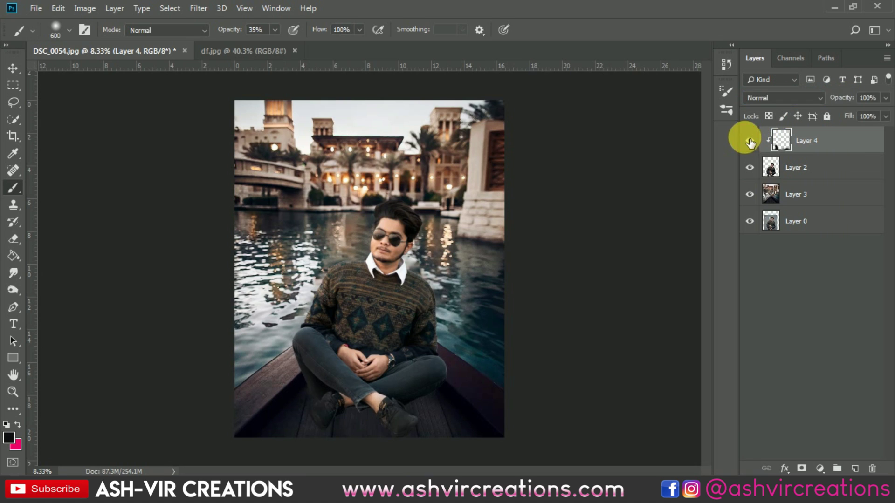
{"action": "left_click", "coordinate": [809, 169], "text": "ctrl"}
{"action": "right_click", "coordinate": [802, 169]}
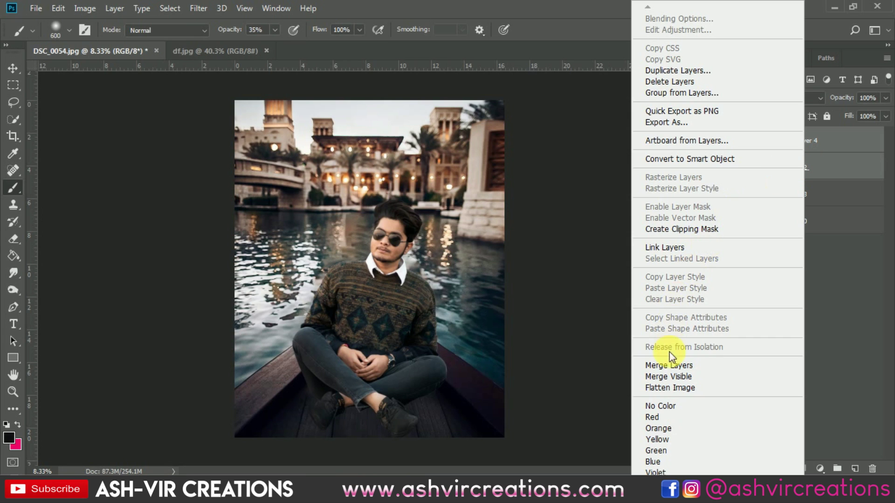
{"action": "left_click", "coordinate": [668, 366]}
{"action": "key", "text": "v"}
{"action": "key", "text": "alt+v"}
{"action": "left_click", "coordinate": [649, 305]}
{"action": "left_click", "coordinate": [828, 141]}
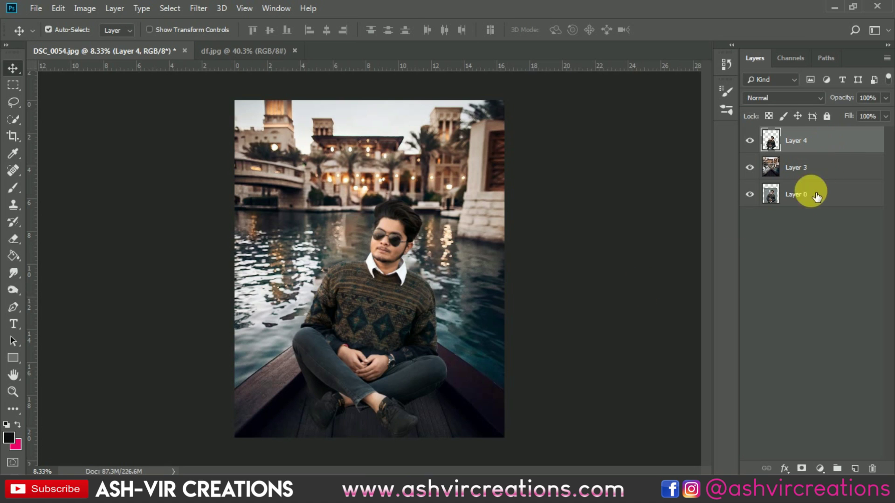
Add a Color Lookup adjustment layer above Layer 4 and load an AVCINE-mood + gold 3D LUT.
{"action": "left_click", "coordinate": [820, 468]}
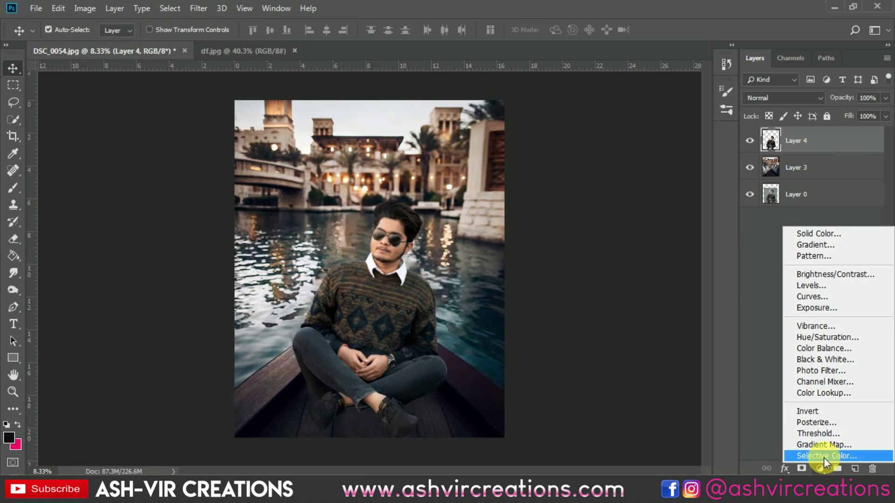
{"action": "left_click", "coordinate": [829, 395]}
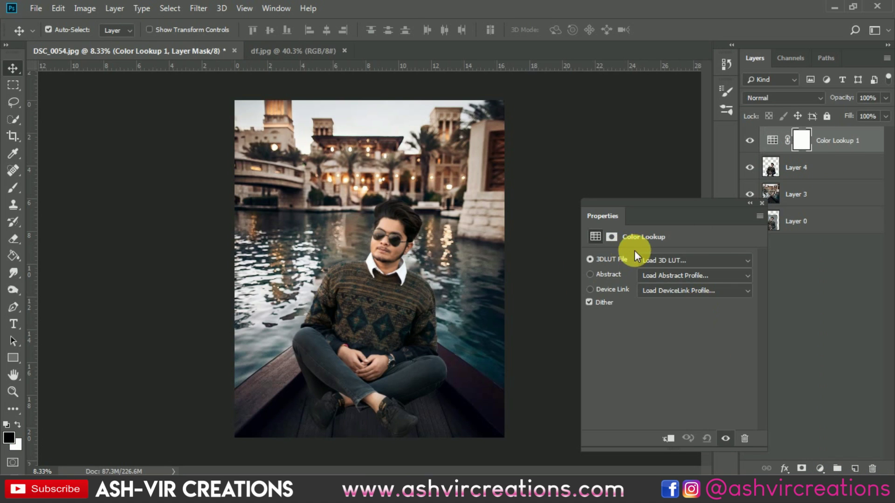
{"action": "left_click", "coordinate": [665, 260]}
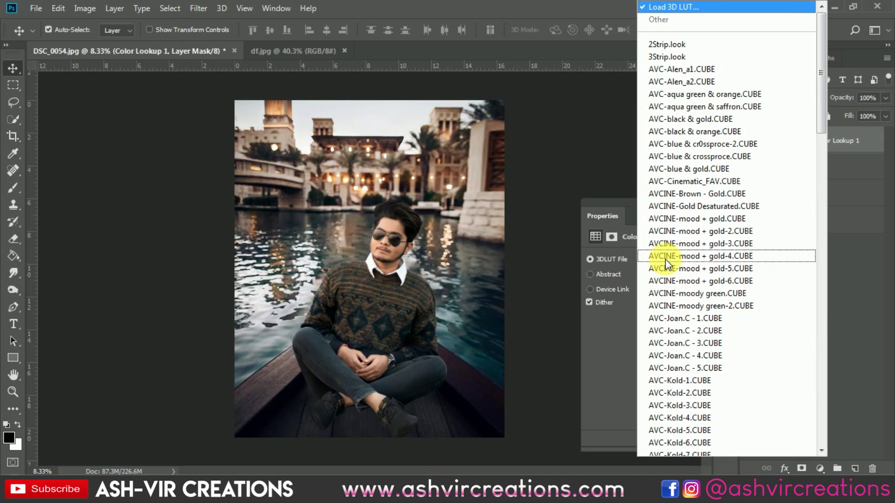
{"action": "left_click", "coordinate": [710, 256]}
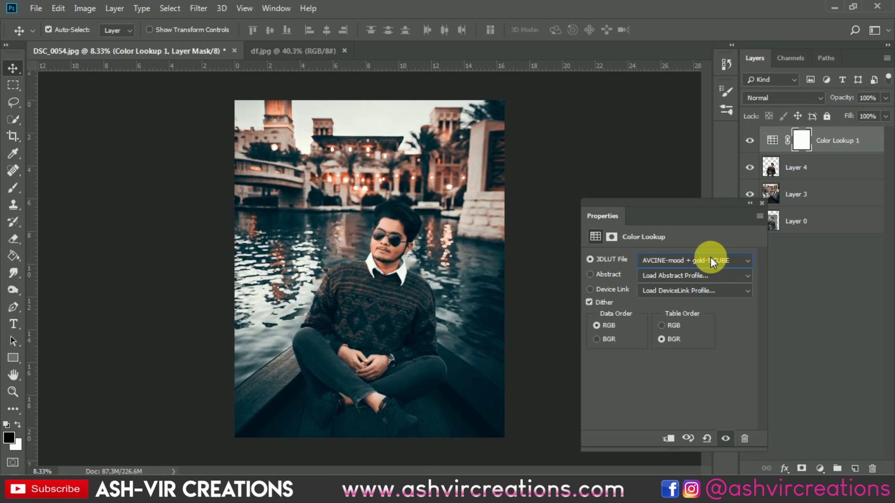
Try the AVCINE-mood + gold-S LUT and compare the image with Color Lookup 1 hidden and shown.
{"action": "scroll", "coordinate": [710, 257], "scroll_direction": "up", "scroll_amount": 1}
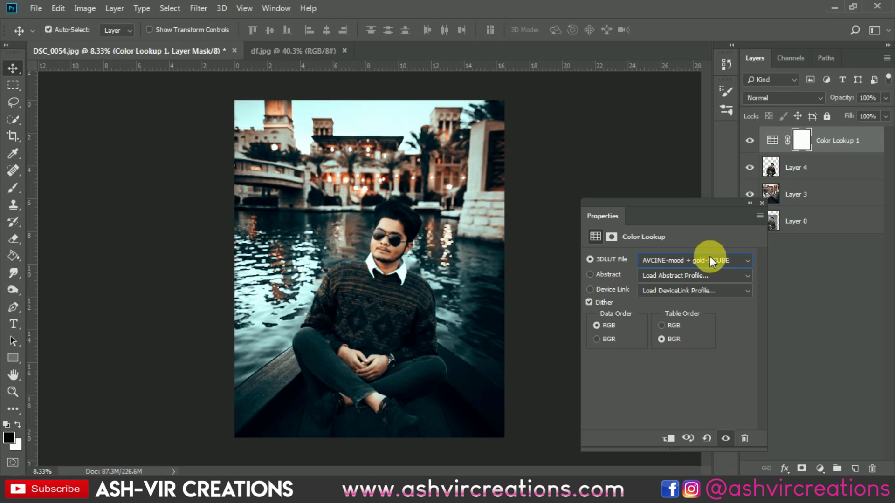
{"action": "left_click", "coordinate": [762, 202]}
{"action": "left_click", "coordinate": [750, 141]}
{"action": "left_click", "coordinate": [755, 141]}
{"action": "left_click", "coordinate": [755, 141]}
{"action": "left_click", "coordinate": [755, 141]}
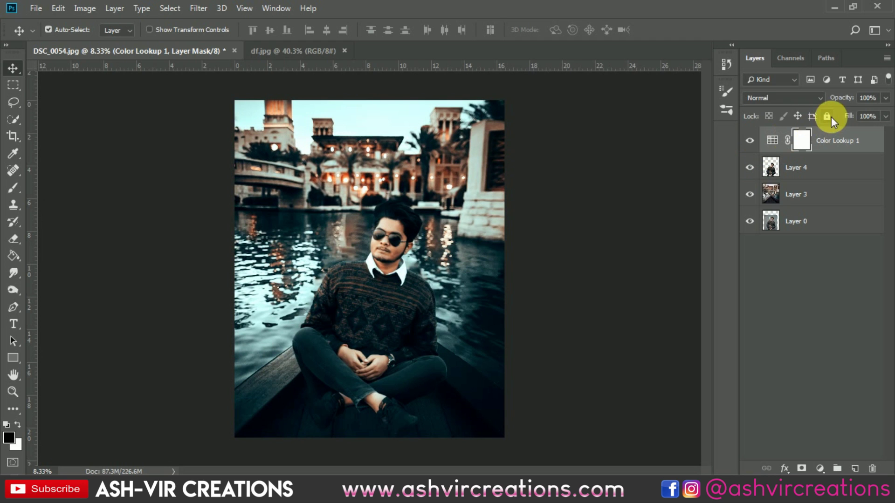
Switch the 3D LUT of Color Lookup 1 to AVCINE-mood + gold-2.CUBE.
{"action": "double_click", "coordinate": [779, 140]}
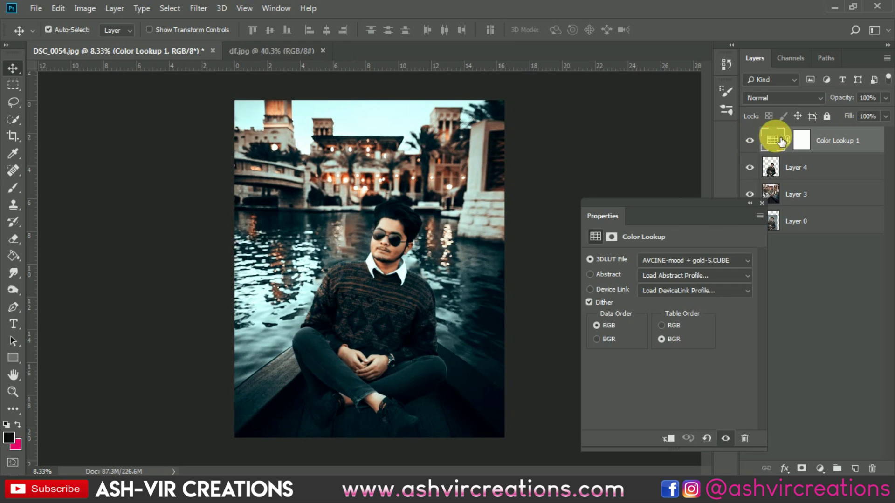
{"action": "left_click", "coordinate": [680, 261]}
{"action": "left_click", "coordinate": [713, 33]}
{"action": "key", "text": "Up"}
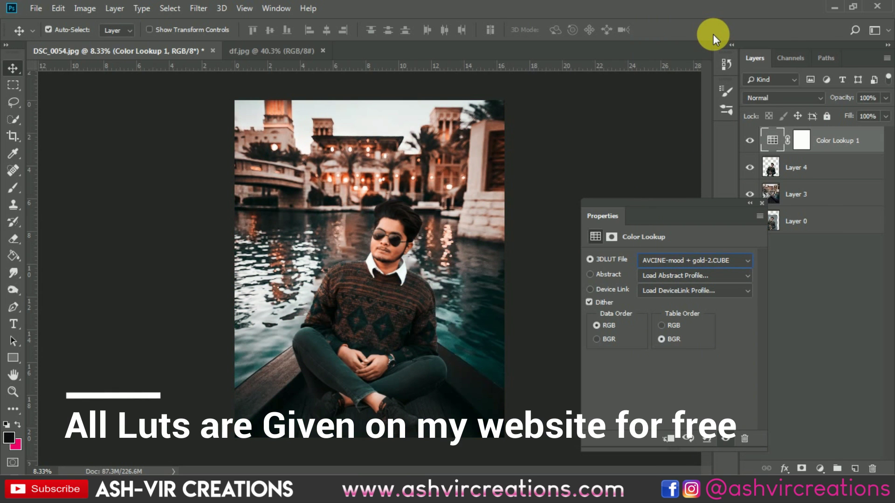
Compare the image with Color Lookup 1 hidden and shown, and lower its opacity to 84%.
{"action": "left_click", "coordinate": [761, 204]}
{"action": "left_click", "coordinate": [750, 141]}
{"action": "left_click", "coordinate": [750, 140]}
{"action": "left_click", "coordinate": [750, 140]}
{"action": "left_click", "coordinate": [750, 140]}
{"action": "left_click", "coordinate": [750, 140]}
{"action": "left_click", "coordinate": [750, 140]}
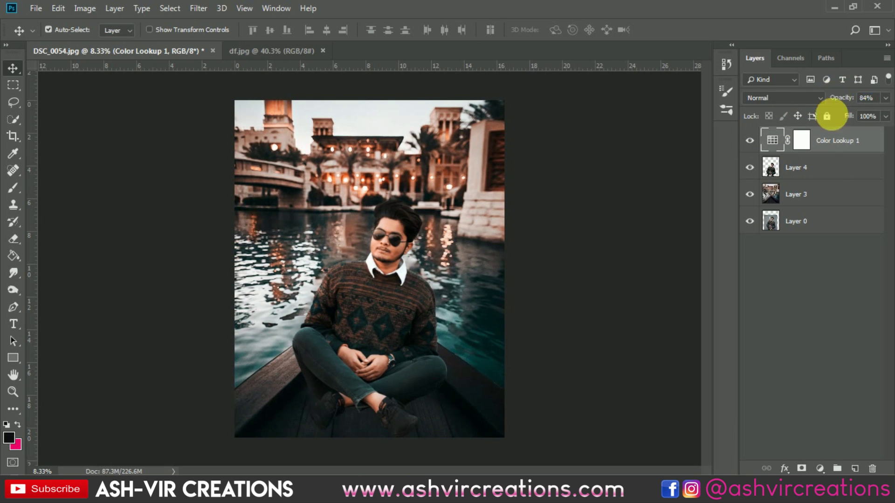
Add a new layer above Layer 3 and dab black shading beside the man's rear shoe with an enlarged brush at 35% opacity.
{"action": "left_click", "coordinate": [830, 195]}
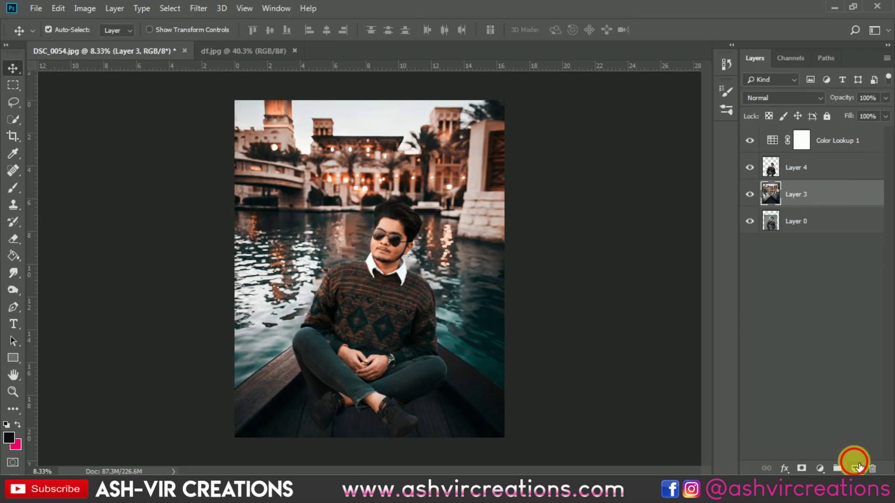
{"action": "left_click", "coordinate": [856, 469]}
{"action": "left_click", "coordinate": [18, 189]}
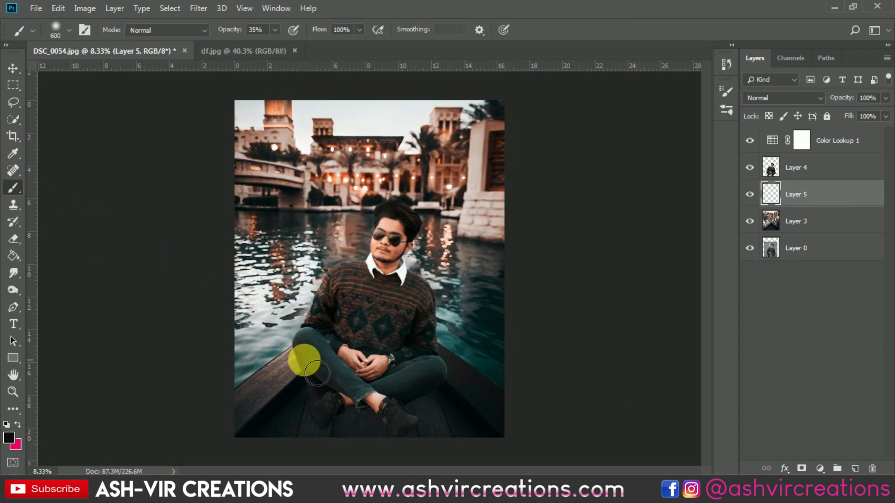
{"action": "key", "text": "bracketright"}
{"action": "key", "text": "bracketright"}
{"action": "key", "text": "bracketright"}
{"action": "key", "text": "bracketright"}
{"action": "key", "text": "bracketright"}
{"action": "left_click", "coordinate": [325, 394]}
Paint black shadow on the boat floor under the man's feet with a 1600 px brush at 100% opacity.
{"action": "key", "text": "bracketright"}
{"action": "left_click", "coordinate": [184, 41]}
{"action": "left_click_drag", "start_coordinate": [221, 33], "coordinate": [288, 36]}
{"action": "key", "text": "bracketright"}
{"action": "key", "text": "bracketright"}
{"action": "left_click", "coordinate": [401, 397]}
{"action": "mouse_move", "coordinate": [397, 400]}
{"action": "left_mouse_down"}
{"action": "mouse_move", "coordinate": [386, 410]}
{"action": "mouse_move", "coordinate": [329, 396]}
{"action": "mouse_move", "coordinate": [390, 426]}
{"action": "mouse_move", "coordinate": [408, 422]}
{"action": "mouse_move", "coordinate": [354, 437]}
{"action": "mouse_move", "coordinate": [311, 424]}
{"action": "left_mouse_up"}
{"action": "left_click", "coordinate": [324, 422]}
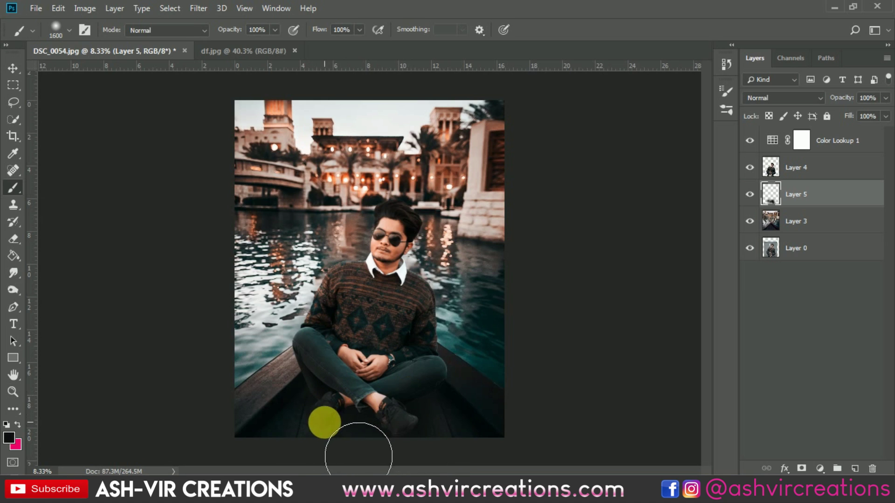
Try the Multiply blend mode on Layer 5, return it to Normal, and set the layer's opacity to 73%.
{"action": "left_click", "coordinate": [769, 98]}
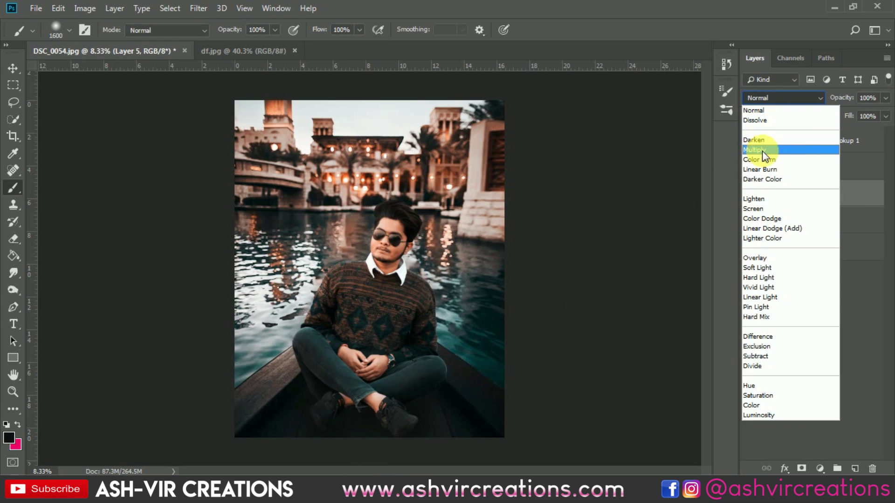
{"action": "left_click", "coordinate": [763, 146]}
{"action": "left_click_drag", "start_coordinate": [840, 96], "coordinate": [812, 102]}
{"action": "left_click_drag", "start_coordinate": [817, 101], "coordinate": [821, 102]}
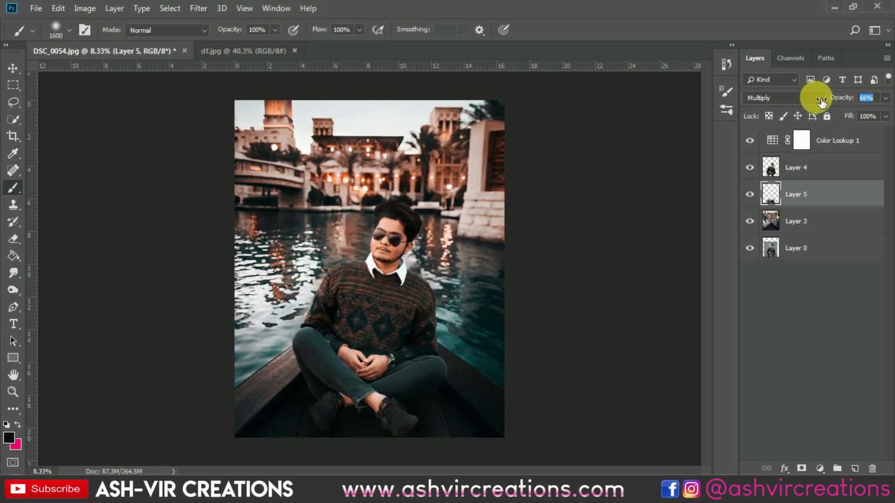
{"action": "left_click", "coordinate": [790, 98]}
{"action": "left_click", "coordinate": [787, 109]}
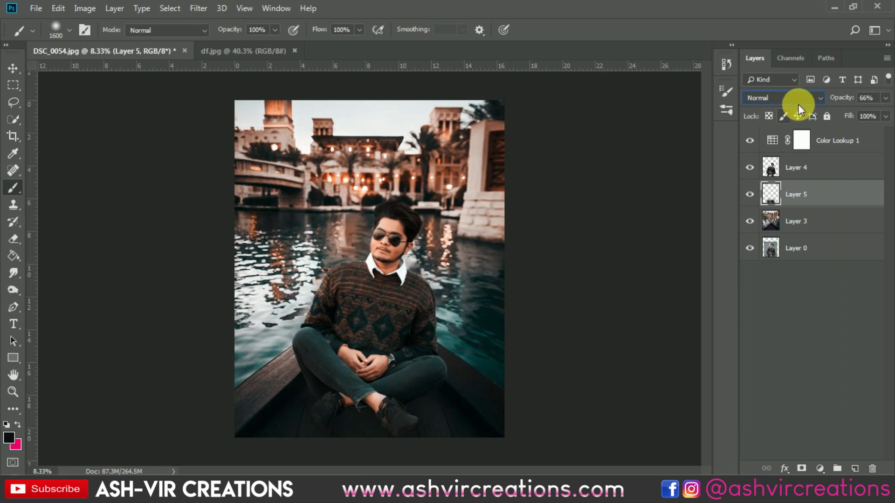
{"action": "left_click_drag", "start_coordinate": [841, 98], "coordinate": [863, 100]}
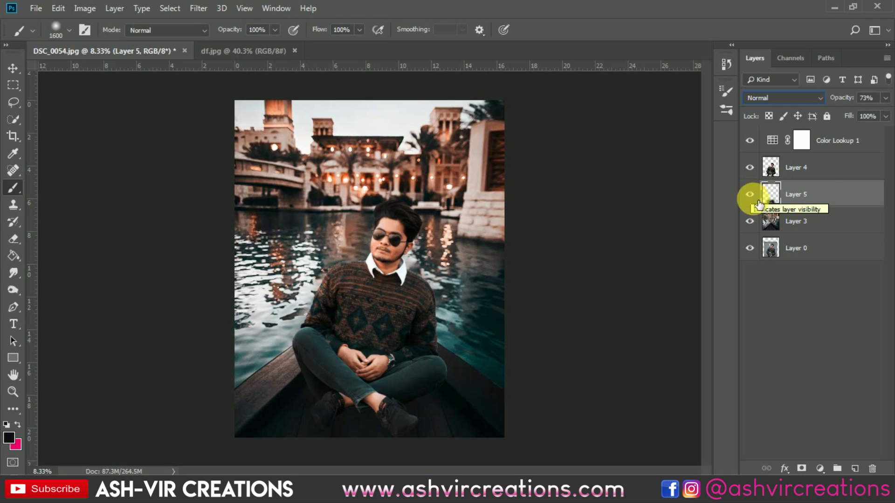
Add a new layer clipped to Layer 4 and darken the man's shoes with a black 1500 px brush.
{"action": "left_click", "coordinate": [803, 170]}
{"action": "left_click", "coordinate": [855, 468]}
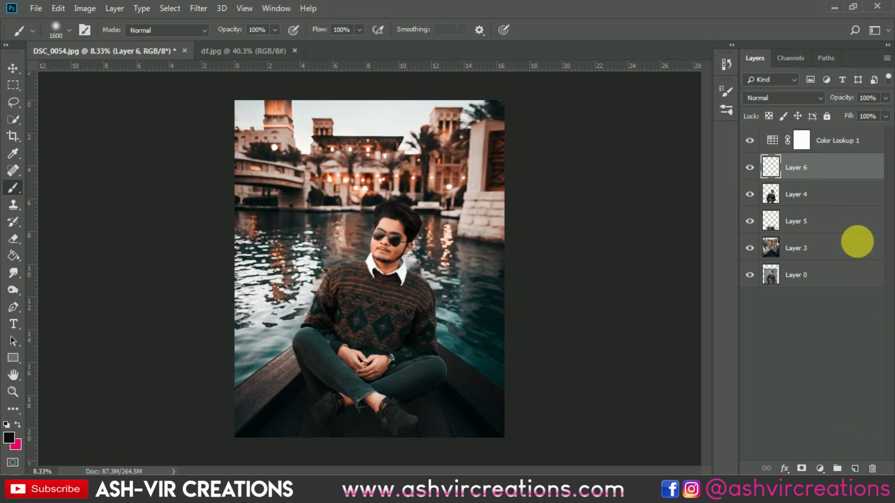
{"action": "right_click", "coordinate": [834, 170]}
{"action": "left_click", "coordinate": [737, 228]}
{"action": "key", "text": "bracketleft"}
{"action": "mouse_move", "coordinate": [439, 435]}
{"action": "left_mouse_down"}
{"action": "mouse_move", "coordinate": [430, 429]}
{"action": "mouse_move", "coordinate": [424, 448]}
{"action": "mouse_move", "coordinate": [374, 471]}
{"action": "mouse_move", "coordinate": [303, 456]}
{"action": "mouse_move", "coordinate": [294, 429]}
{"action": "mouse_move", "coordinate": [284, 463]}
{"action": "mouse_move", "coordinate": [350, 463]}
{"action": "left_mouse_up"}
{"action": "scroll", "coordinate": [349, 464], "scroll_direction": "down", "scroll_amount": 1}
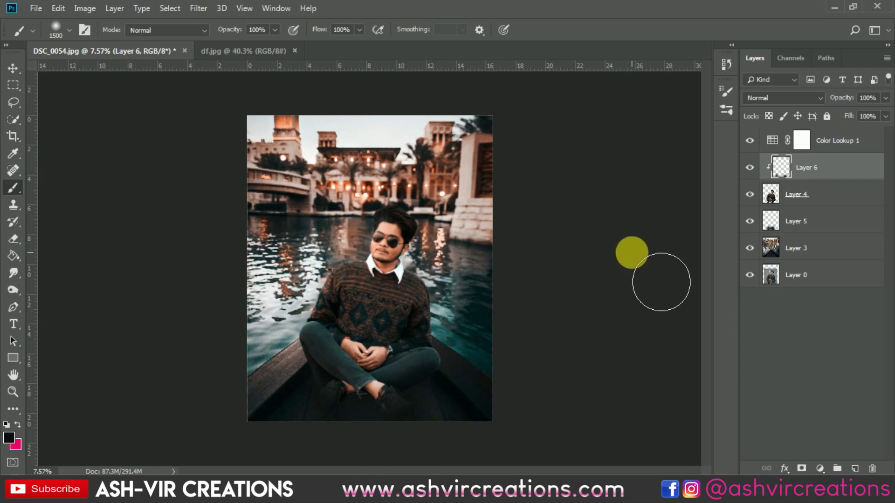
Try the Multiply blend mode on Layer 6, return it to Normal, and set the layer's opacity to 99%.
{"action": "left_click", "coordinate": [776, 99]}
{"action": "left_click", "coordinate": [765, 146]}
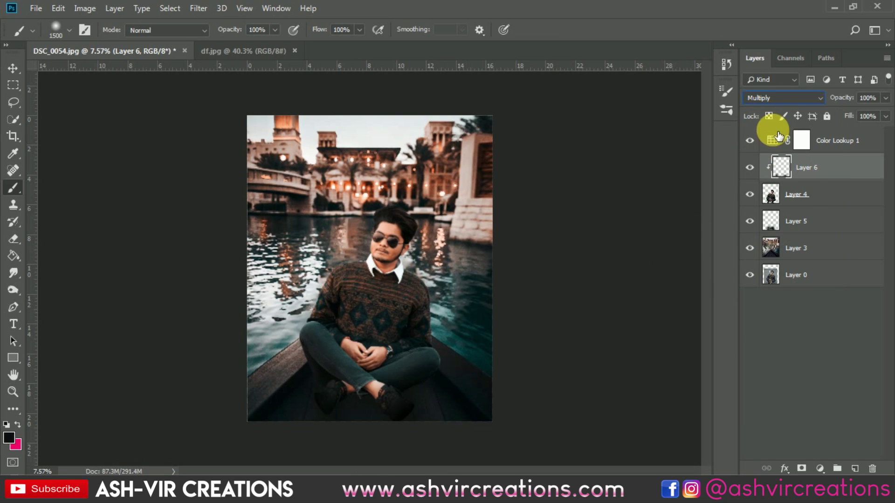
{"action": "left_click", "coordinate": [768, 97]}
{"action": "left_click", "coordinate": [775, 110]}
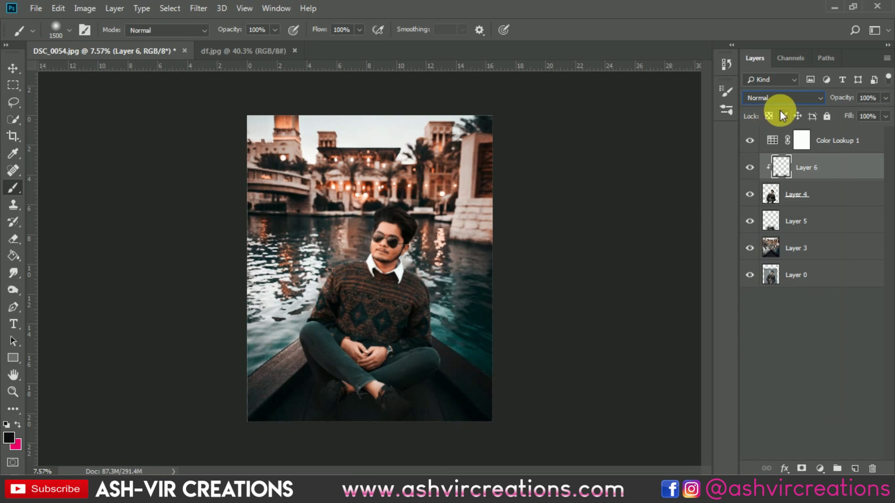
{"action": "mouse_move", "coordinate": [839, 104]}
{"action": "left_mouse_down"}
{"action": "mouse_move", "coordinate": [824, 104]}
{"action": "mouse_move", "coordinate": [839, 104]}
{"action": "left_mouse_up"}
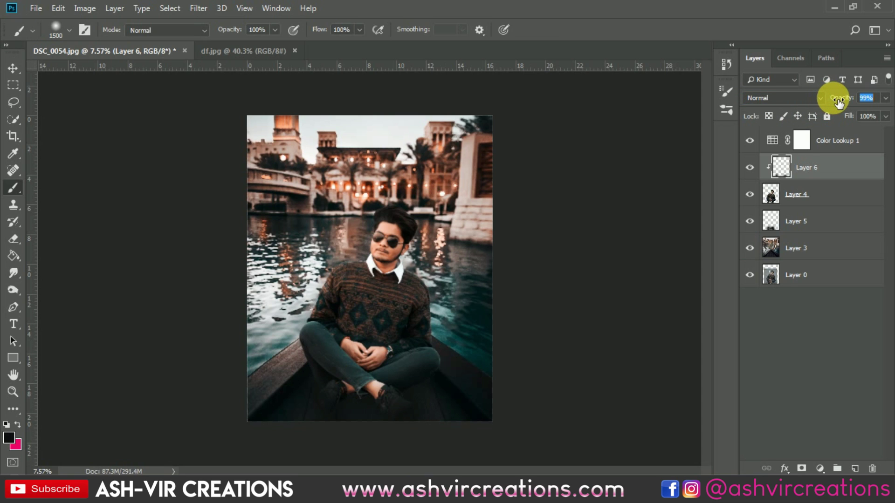
Examine the shading around the man's legs and shoes up close and in the full image.
{"action": "left_click", "coordinate": [13, 68]}
{"action": "scroll", "coordinate": [404, 244], "scroll_direction": "down", "scroll_amount": 2}
{"action": "scroll", "coordinate": [368, 345], "scroll_direction": "up", "scroll_amount": 4}
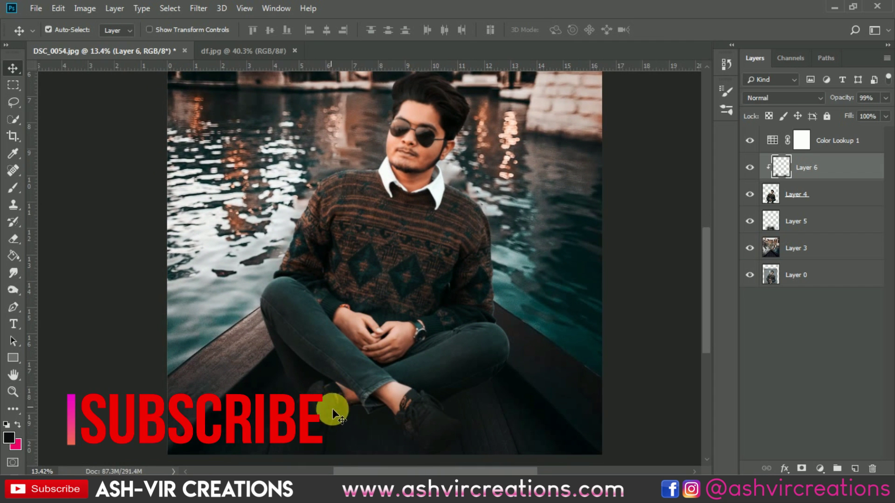
{"action": "scroll", "coordinate": [421, 393], "scroll_direction": "down", "scroll_amount": 3}
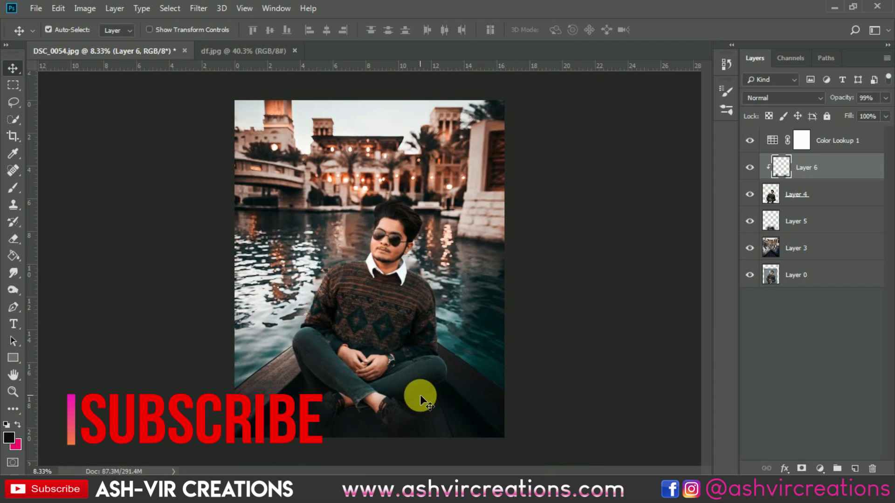
{"action": "scroll", "coordinate": [377, 343], "scroll_direction": "up", "scroll_amount": 1}
{"action": "scroll", "coordinate": [376, 343], "scroll_direction": "up", "scroll_amount": 1}
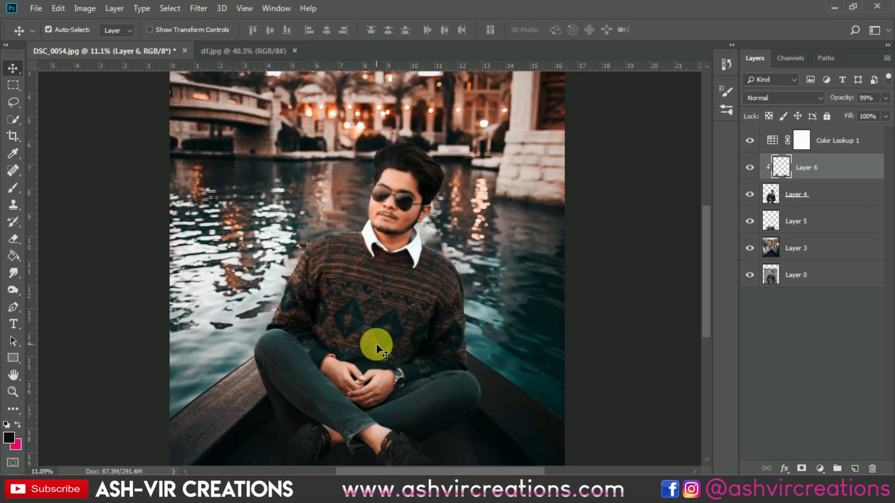
{"action": "scroll", "coordinate": [379, 343], "scroll_direction": "down", "scroll_amount": 2}
Scale the boat background on Layer 3 to about 93% and move it up to the canvas's upper edge.
{"action": "left_click", "coordinate": [797, 222]}
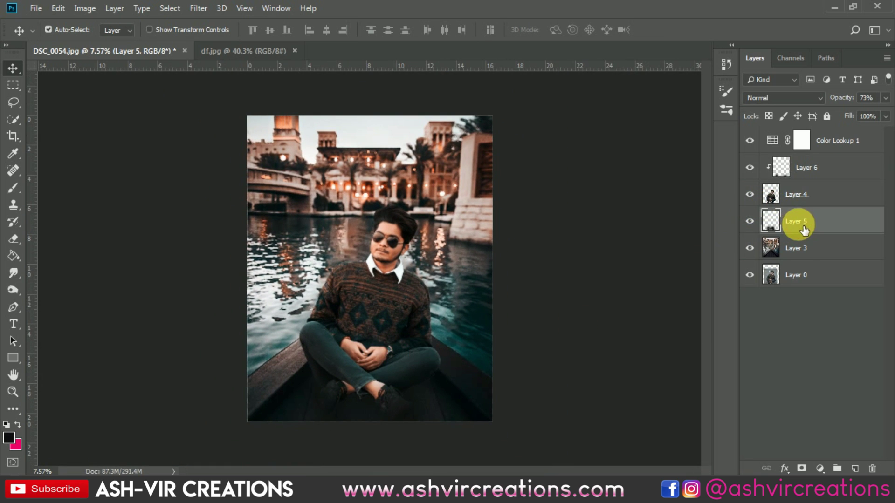
{"action": "left_click", "coordinate": [808, 248]}
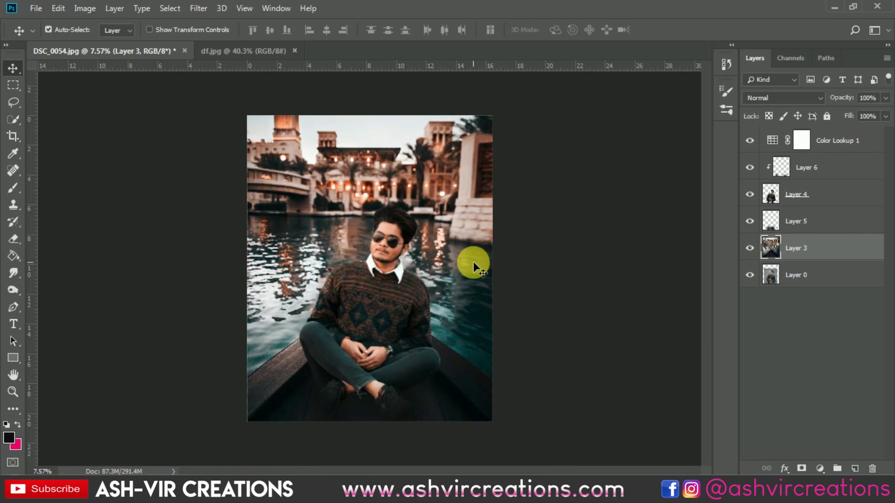
{"action": "left_click_drag", "start_coordinate": [466, 266], "coordinate": [467, 256]}
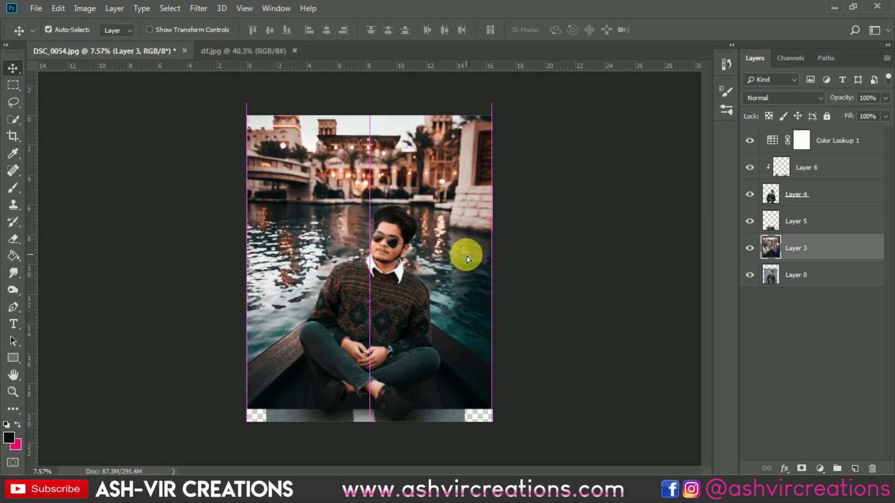
{"action": "key", "text": "ctrl+t"}
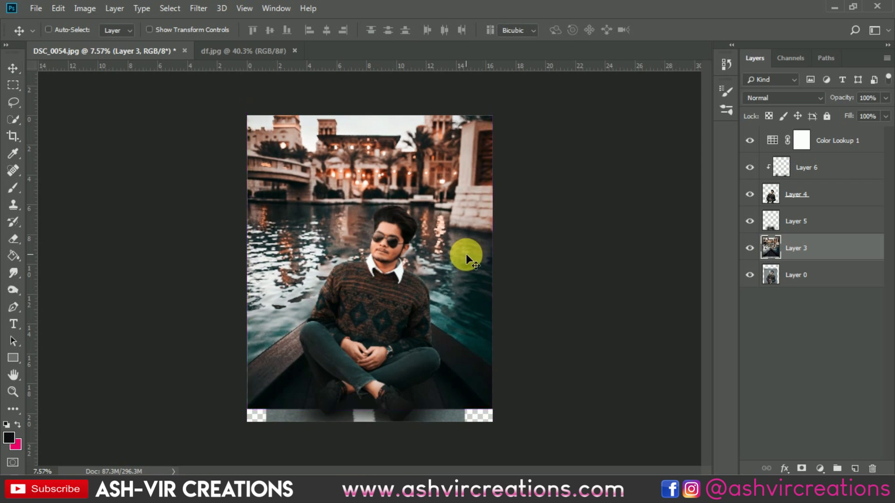
{"action": "scroll", "coordinate": [466, 253], "scroll_direction": "down", "scroll_amount": 1}
{"action": "left_click_drag", "start_coordinate": [463, 150], "coordinate": [467, 170]}
{"action": "scroll", "coordinate": [406, 226], "scroll_direction": "up", "scroll_amount": 1}
{"action": "left_click_drag", "start_coordinate": [437, 246], "coordinate": [446, 239]}
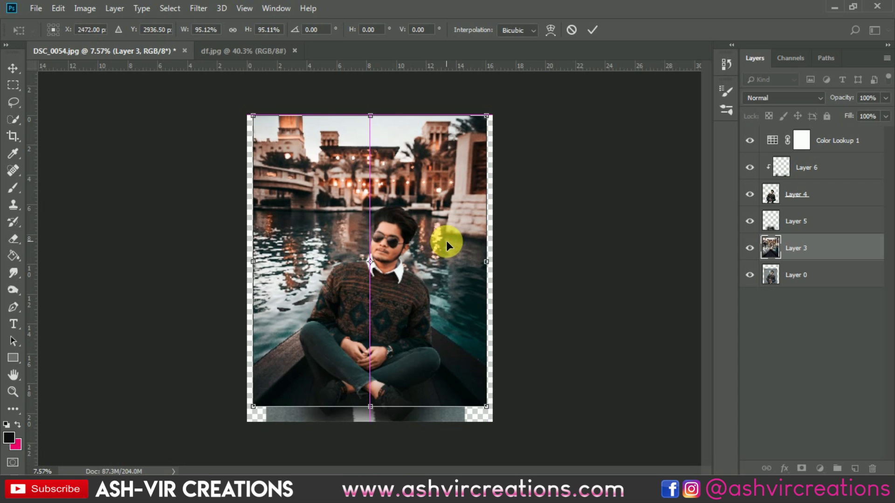
{"action": "left_click_drag", "start_coordinate": [487, 120], "coordinate": [487, 125]}
{"action": "scroll", "coordinate": [446, 223], "scroll_direction": "up", "scroll_amount": 1}
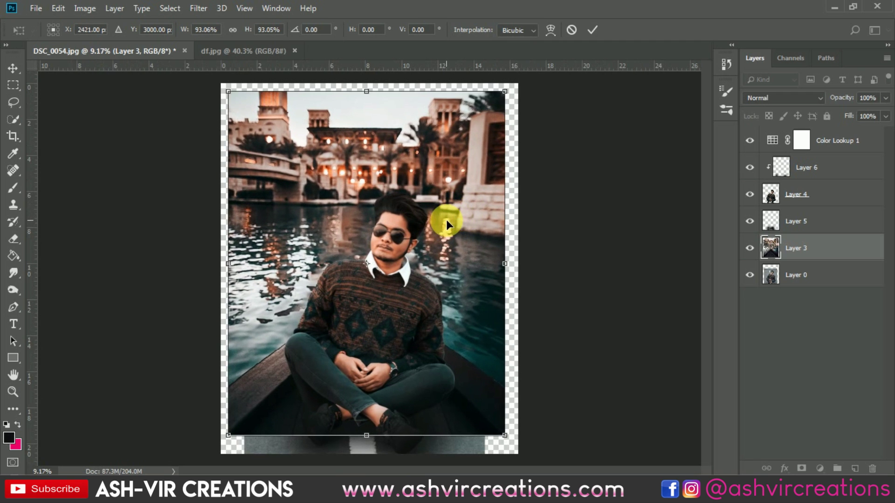
{"action": "left_click_drag", "start_coordinate": [452, 223], "coordinate": [457, 219]}
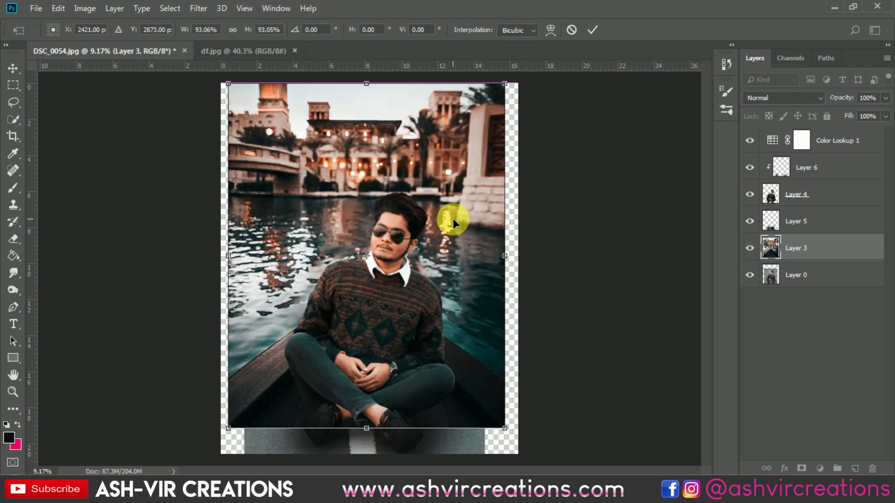
{"action": "key", "text": "Return"}
Crop the canvas to the bounds of Layer 3 and compare the composite with df.jpg.
{"action": "left_click", "coordinate": [776, 255], "text": "ctrl"}
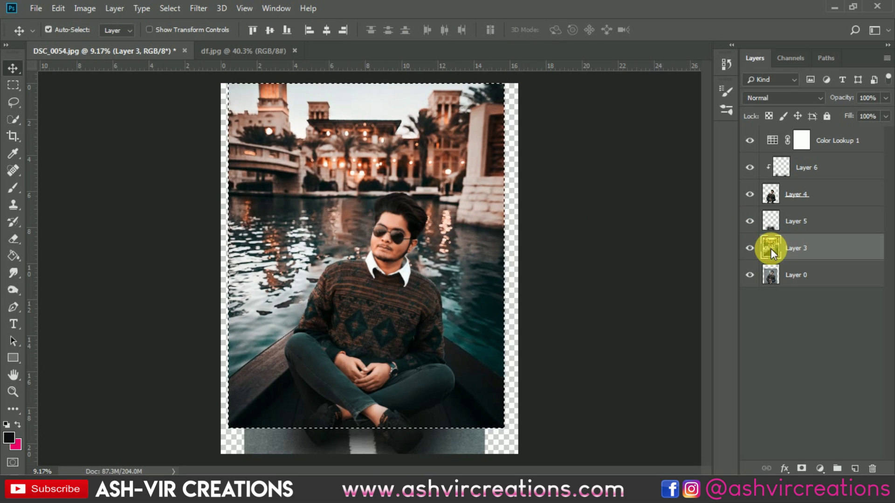
{"action": "scroll", "coordinate": [436, 190], "scroll_direction": "down", "scroll_amount": 2}
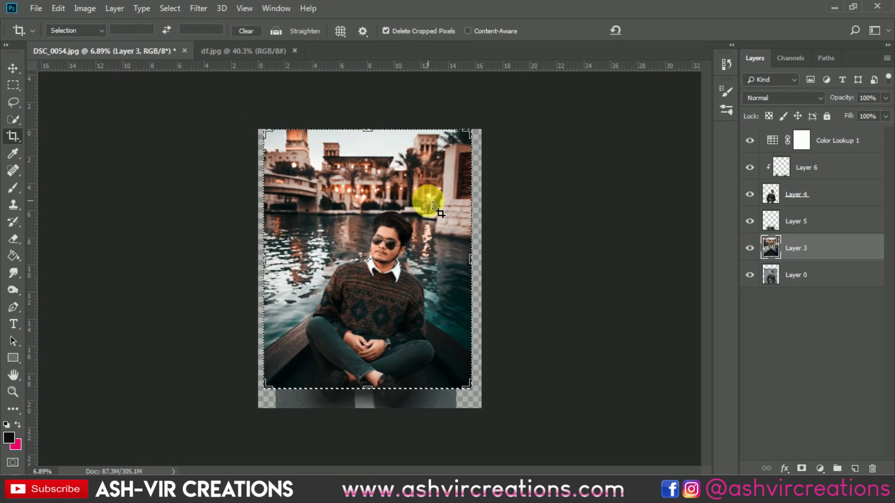
{"action": "key", "text": "c"}
{"action": "key", "text": "Return"}
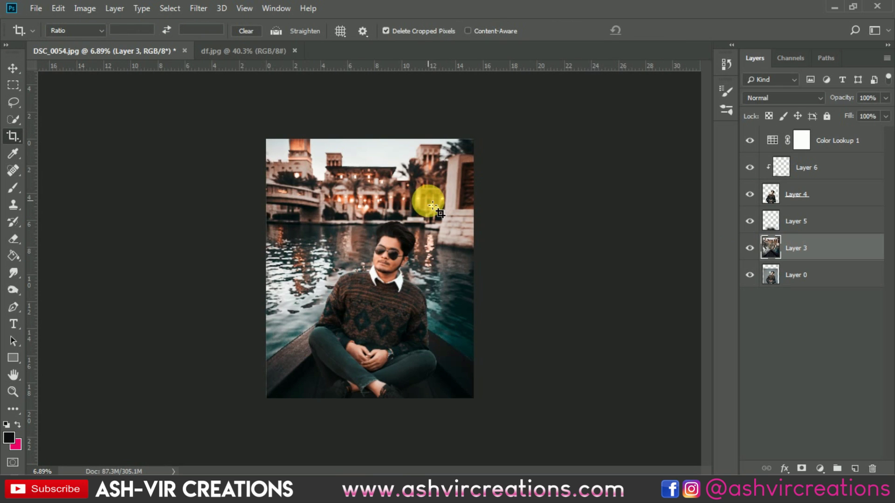
{"action": "key", "text": "v"}
{"action": "left_click", "coordinate": [261, 51]}
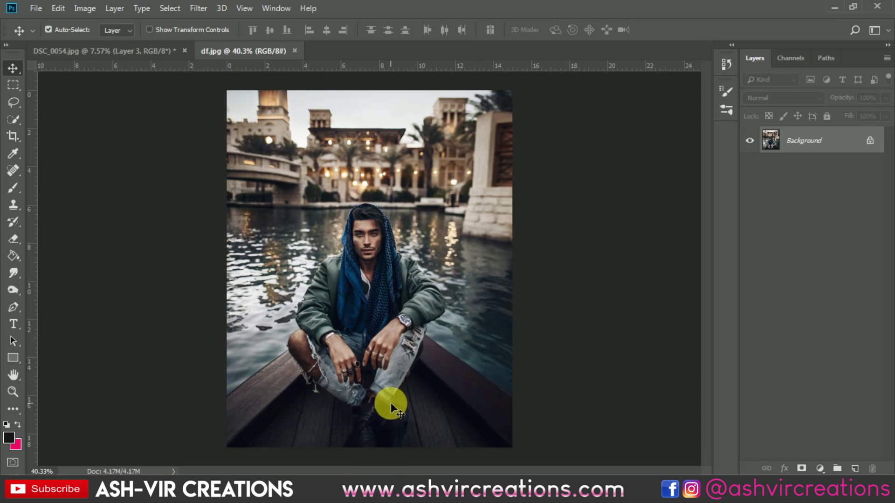
{"action": "left_click", "coordinate": [148, 52]}
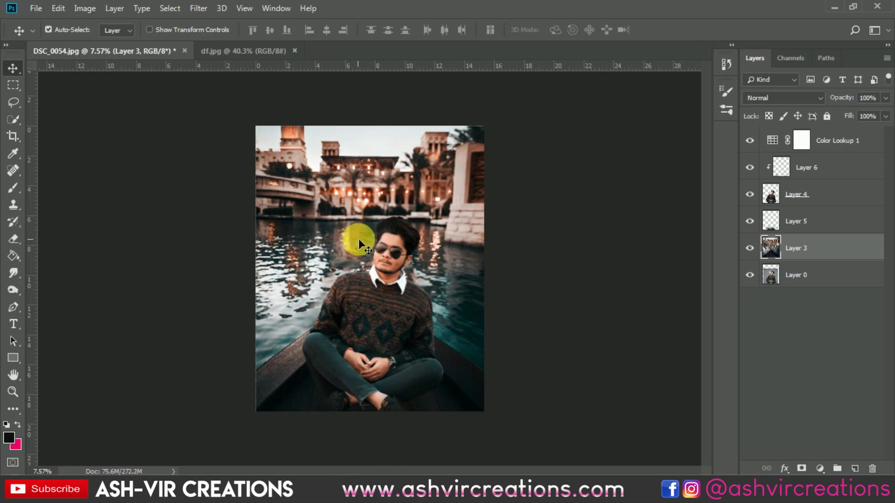
Lower the opacity of Color Lookup 1 to 48%, hide it, and select Layer 6.
{"action": "scroll", "coordinate": [364, 240], "scroll_direction": "up", "scroll_amount": 2}
{"action": "left_click", "coordinate": [823, 139]}
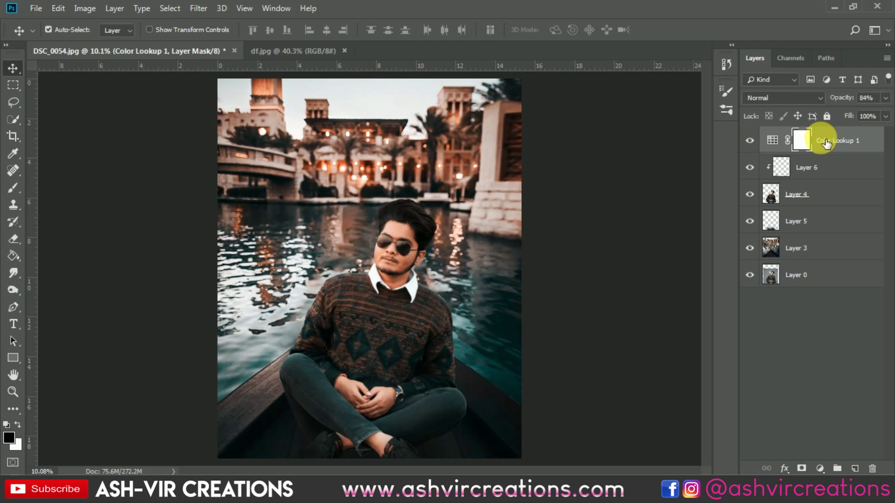
{"action": "left_click_drag", "start_coordinate": [835, 98], "coordinate": [814, 97]}
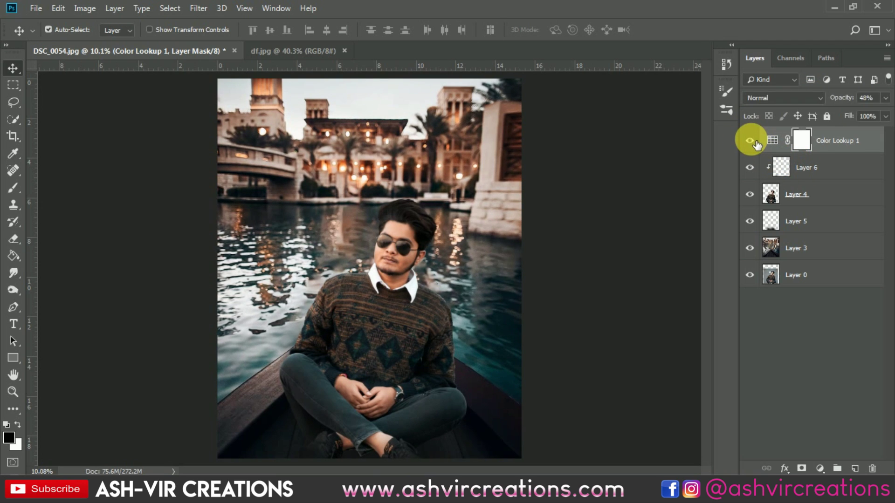
{"action": "left_click", "coordinate": [749, 141]}
{"action": "left_click", "coordinate": [811, 174]}
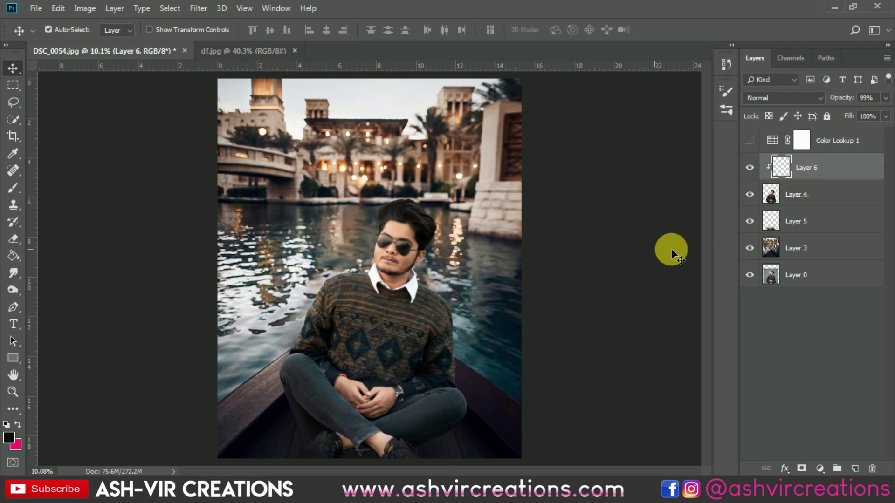
Merge the clipped shading on Layer 6 with the cutout man on Layer 4 into a single layer.
{"action": "left_click", "coordinate": [823, 204], "text": "shift"}
{"action": "right_click", "coordinate": [820, 196]}
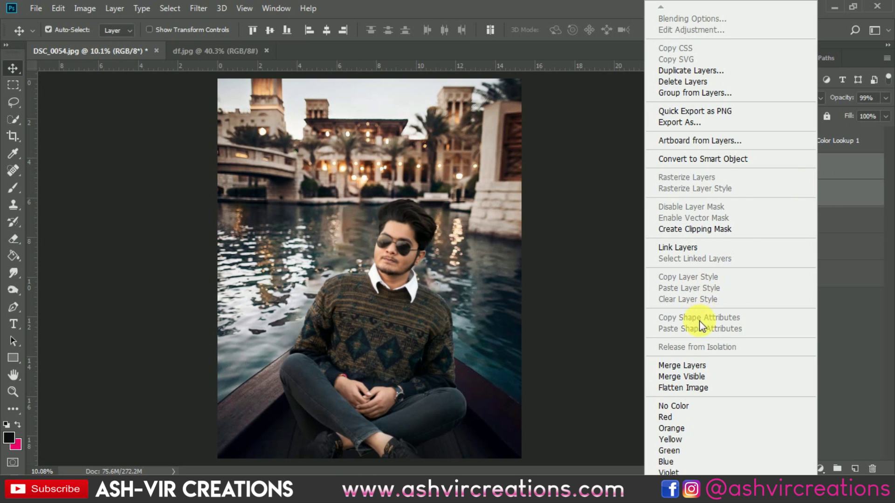
{"action": "left_click", "coordinate": [683, 364]}
{"action": "scroll", "coordinate": [600, 287], "scroll_direction": "down", "scroll_amount": 2}
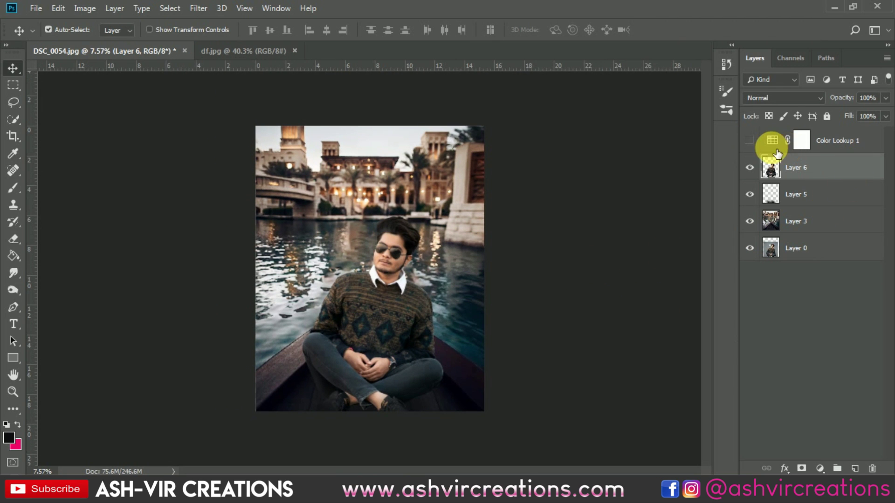
Show Color Lookup 1, lower its opacity to 41%, and compare the graded composite with df.jpg.
{"action": "left_click", "coordinate": [750, 140]}
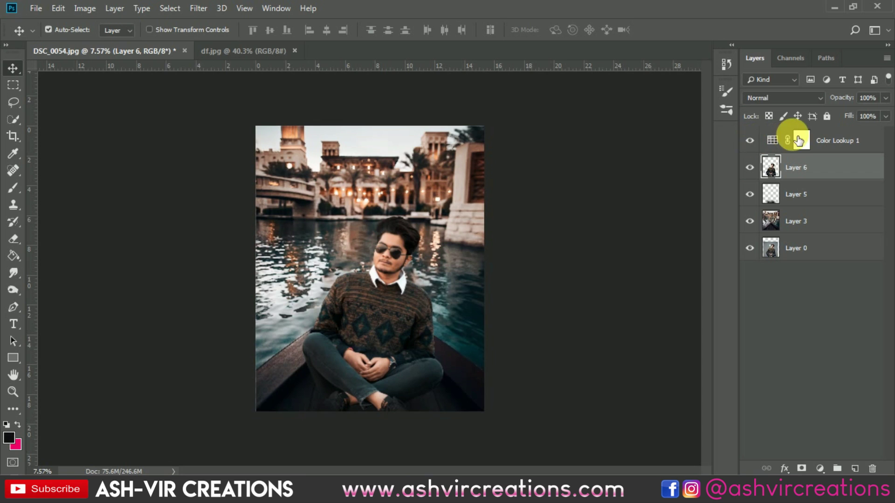
{"action": "left_click", "coordinate": [842, 140]}
{"action": "left_click_drag", "start_coordinate": [847, 102], "coordinate": [831, 92]}
{"action": "left_click", "coordinate": [749, 141]}
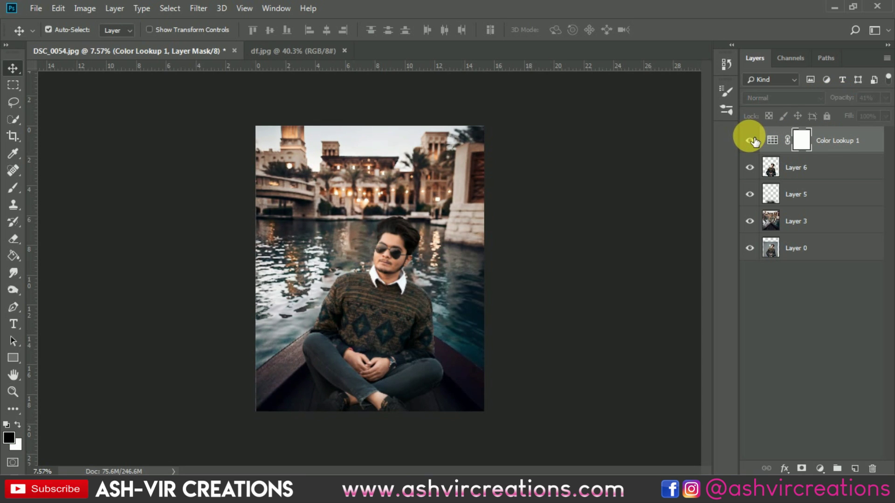
{"action": "left_click", "coordinate": [751, 140]}
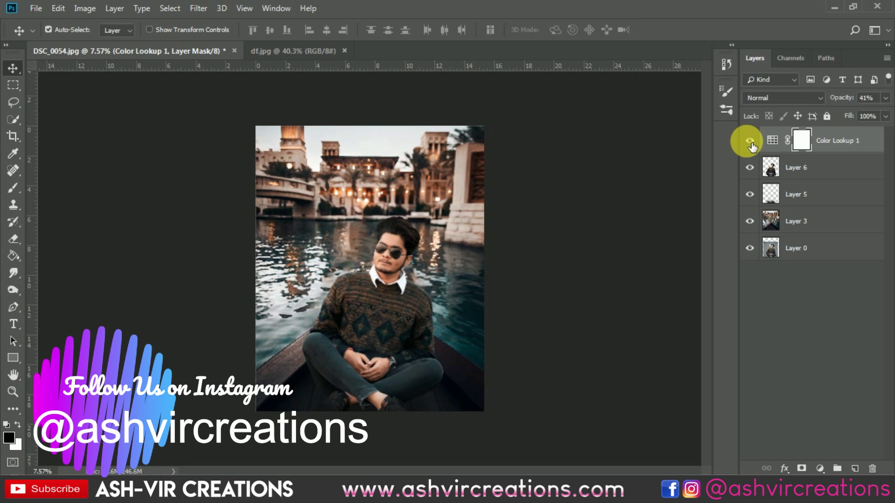
{"action": "scroll", "coordinate": [398, 224], "scroll_direction": "up", "scroll_amount": 3}
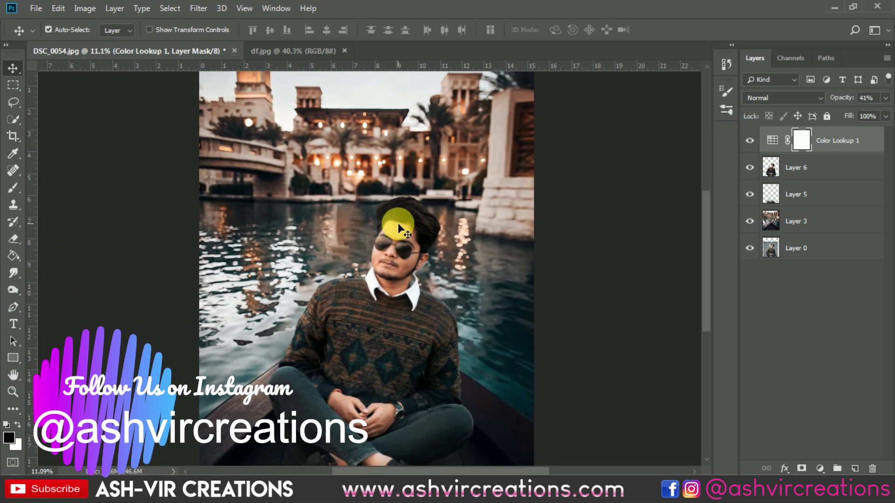
{"action": "scroll", "coordinate": [398, 223], "scroll_direction": "down", "scroll_amount": 1}
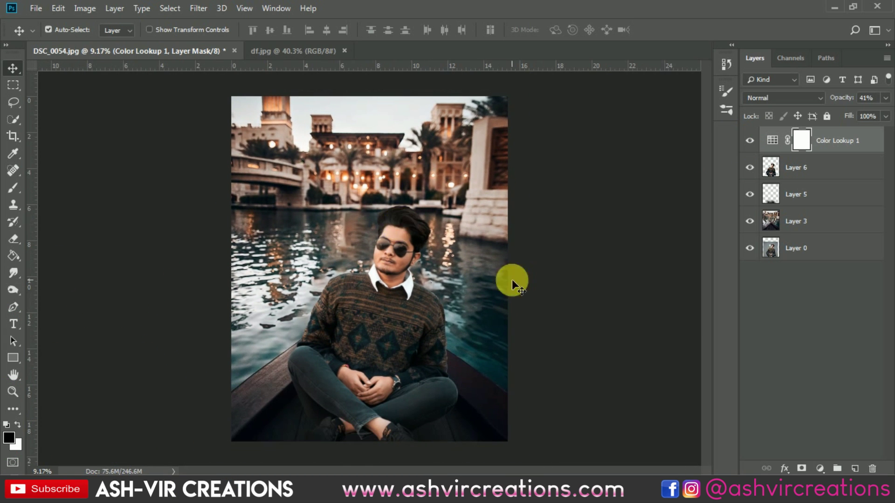
{"action": "left_click", "coordinate": [283, 50]}
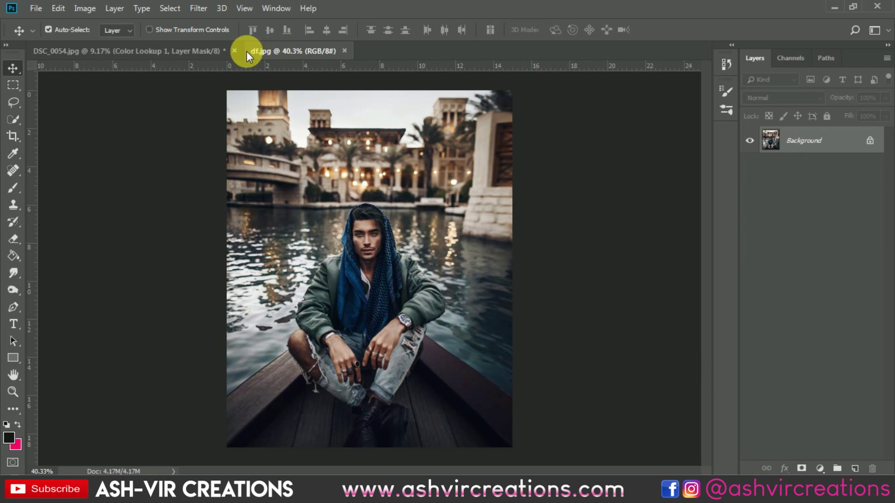
{"action": "left_click", "coordinate": [195, 52]}
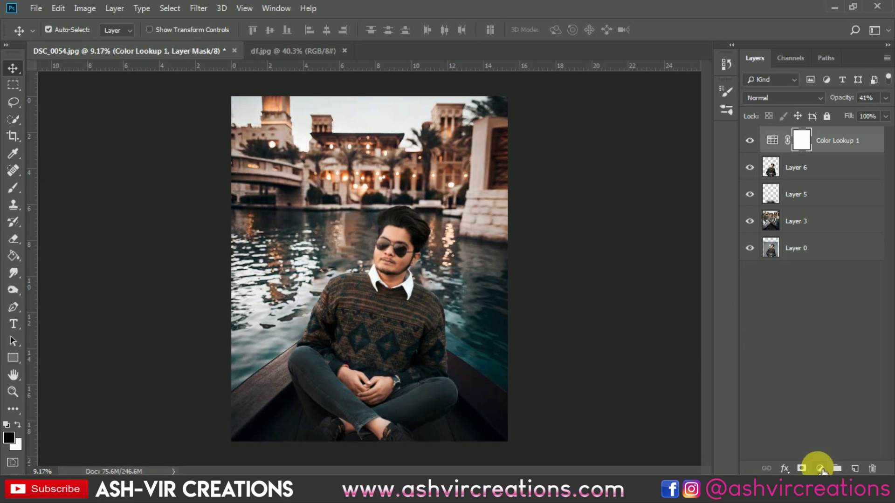
Add a Hue/Saturation adjustment targeting the reds sampled from the man's face, with Saturation +6 and Lightness -22.
{"action": "left_click", "coordinate": [820, 469]}
{"action": "left_click", "coordinate": [824, 340]}
{"action": "left_click", "coordinate": [595, 276]}
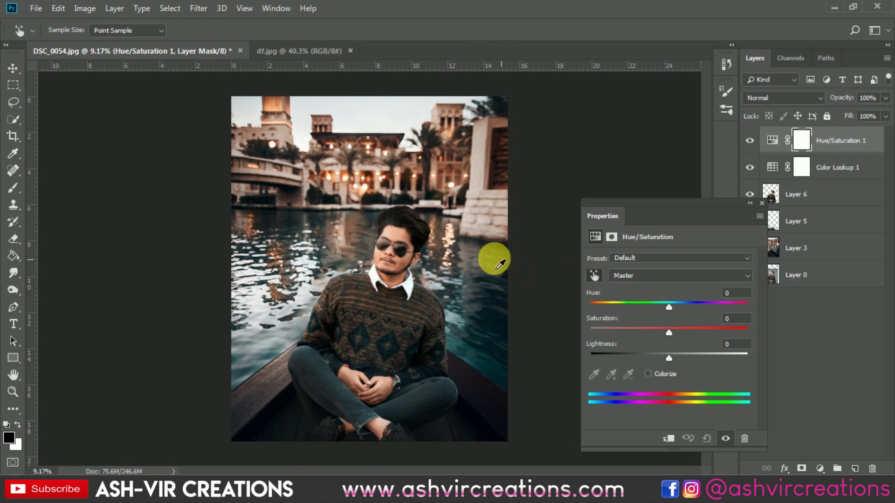
{"action": "left_click", "coordinate": [406, 237]}
{"action": "left_click_drag", "start_coordinate": [668, 328], "coordinate": [662, 358]}
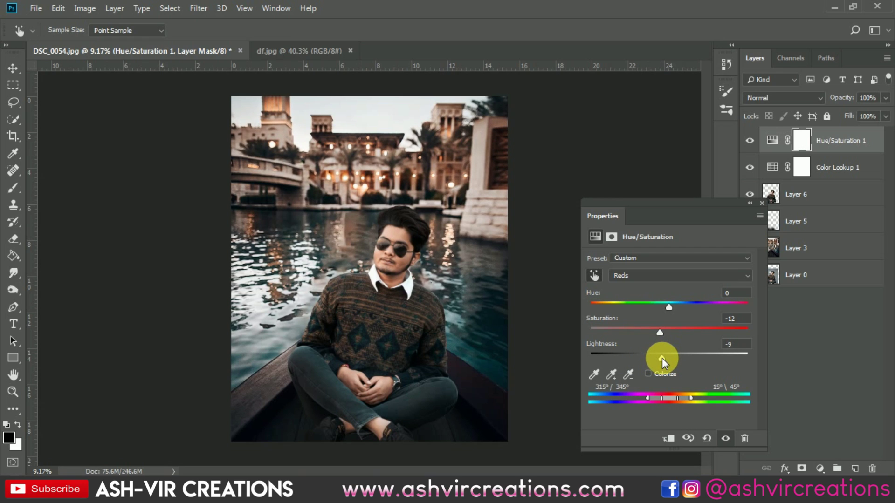
{"action": "mouse_move", "coordinate": [664, 358]}
{"action": "left_mouse_down"}
{"action": "mouse_move", "coordinate": [639, 359]}
{"action": "mouse_move", "coordinate": [652, 358]}
{"action": "left_mouse_up"}
{"action": "mouse_move", "coordinate": [659, 334]}
{"action": "left_mouse_down"}
{"action": "mouse_move", "coordinate": [635, 355]}
{"action": "mouse_move", "coordinate": [651, 354]}
{"action": "mouse_move", "coordinate": [674, 331]}
{"action": "left_mouse_up"}
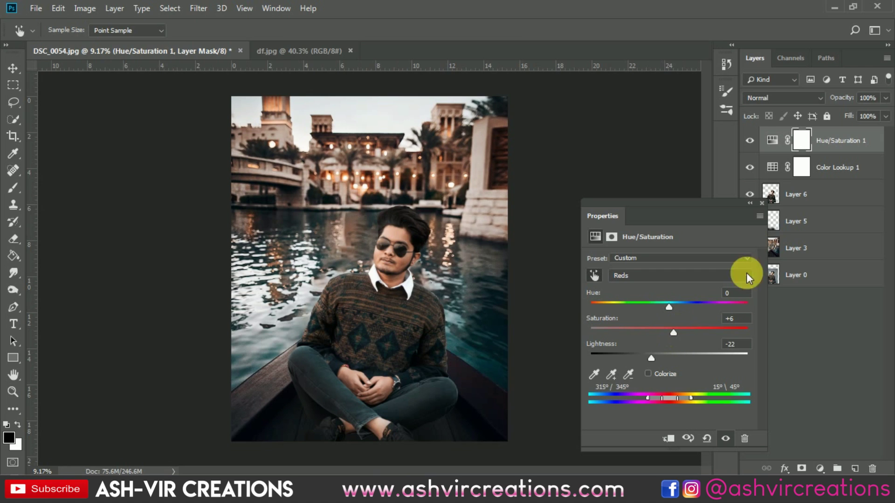
{"action": "left_click", "coordinate": [760, 202]}
Compare the image with Hue/Saturation 1 hidden and shown, and check the composite against df.jpg.
{"action": "left_click", "coordinate": [751, 141]}
{"action": "left_click", "coordinate": [756, 143]}
{"action": "left_click", "coordinate": [756, 142]}
{"action": "left_click", "coordinate": [756, 142]}
{"action": "left_click", "coordinate": [756, 142]}
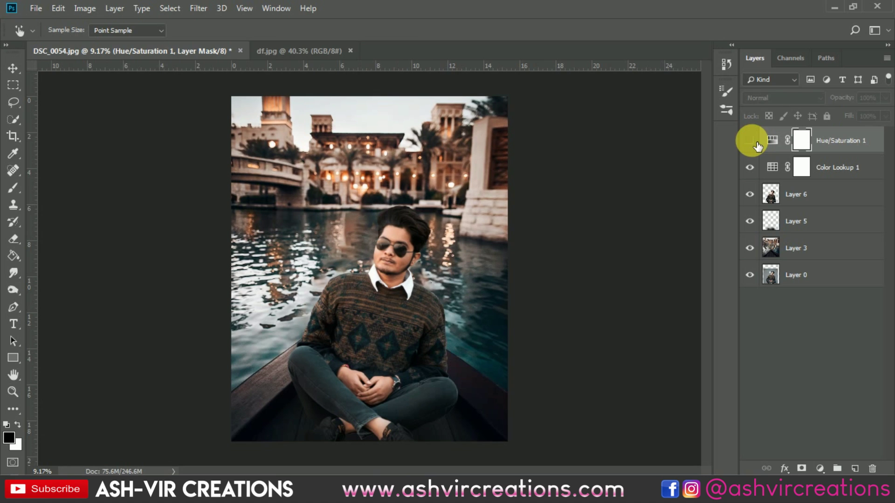
{"action": "left_click", "coordinate": [756, 142]}
{"action": "left_click", "coordinate": [756, 143]}
{"action": "left_click", "coordinate": [756, 142]}
{"action": "left_click", "coordinate": [756, 142]}
{"action": "left_click", "coordinate": [756, 142]}
{"action": "left_click", "coordinate": [757, 144]}
{"action": "left_click", "coordinate": [757, 145]}
{"action": "key", "text": "ctrl+minus"}
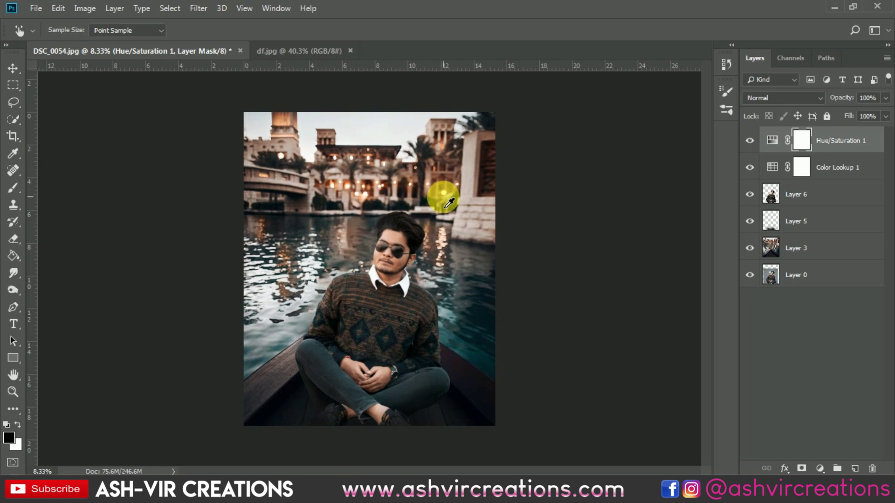
{"action": "key", "text": "v"}
{"action": "left_click", "coordinate": [284, 52]}
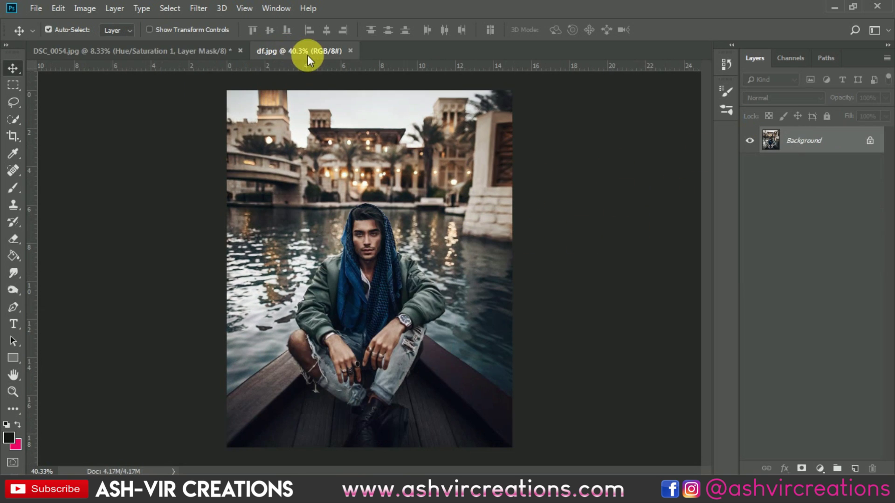
{"action": "left_click", "coordinate": [209, 54]}
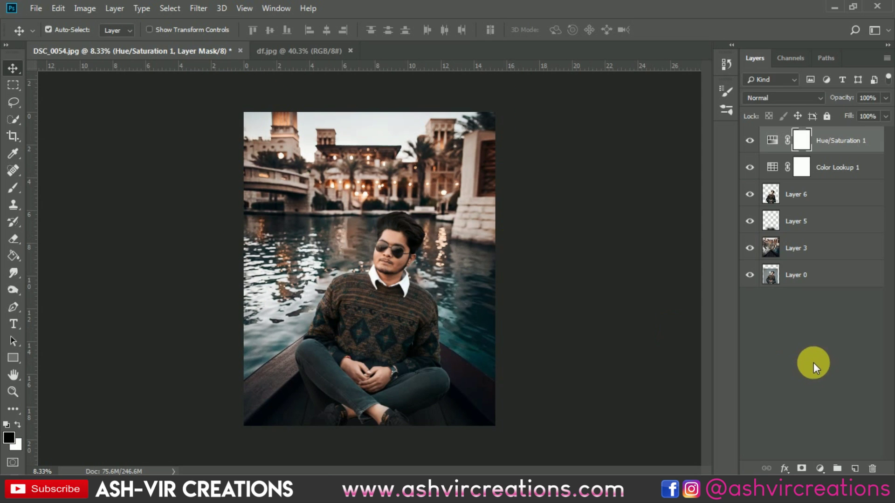
Add a second Hue/Saturation adjustment targeting the cyans sampled from the water, with Hue +7, Saturation -24 and Lightness -13.
{"action": "left_click", "coordinate": [820, 467]}
{"action": "left_click", "coordinate": [826, 337]}
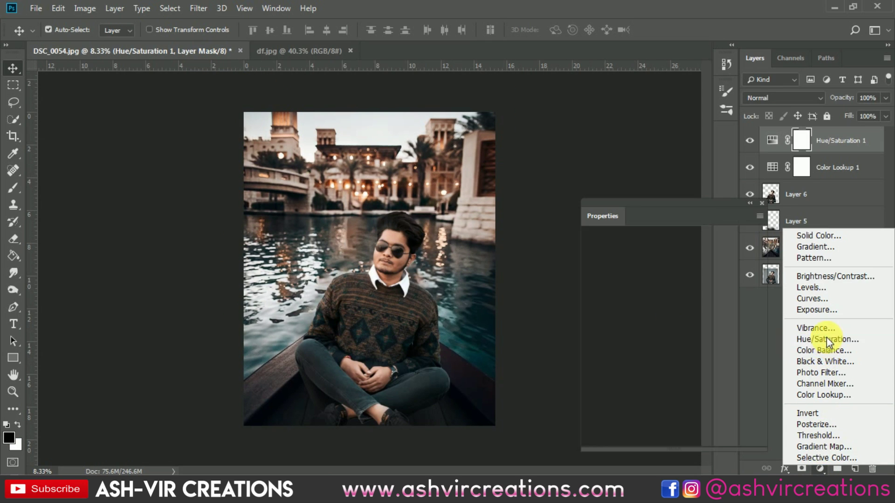
{"action": "left_click", "coordinate": [594, 277]}
{"action": "left_click", "coordinate": [484, 323]}
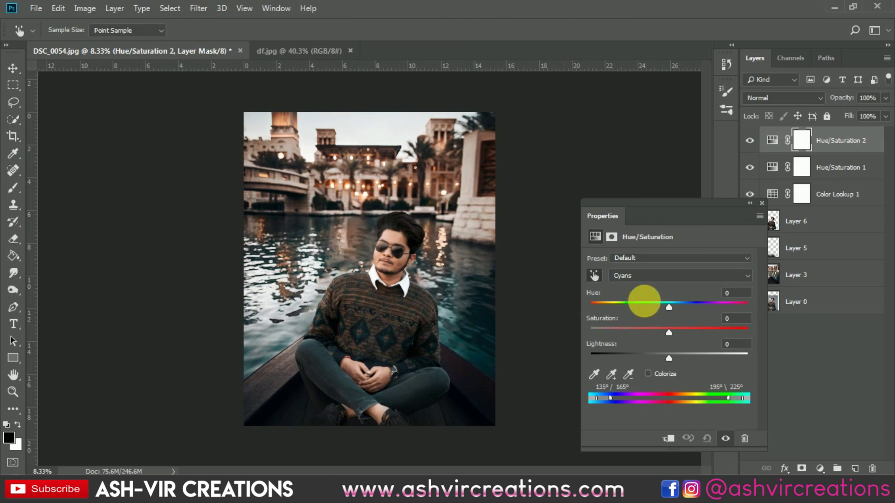
{"action": "left_click_drag", "start_coordinate": [661, 331], "coordinate": [658, 358]}
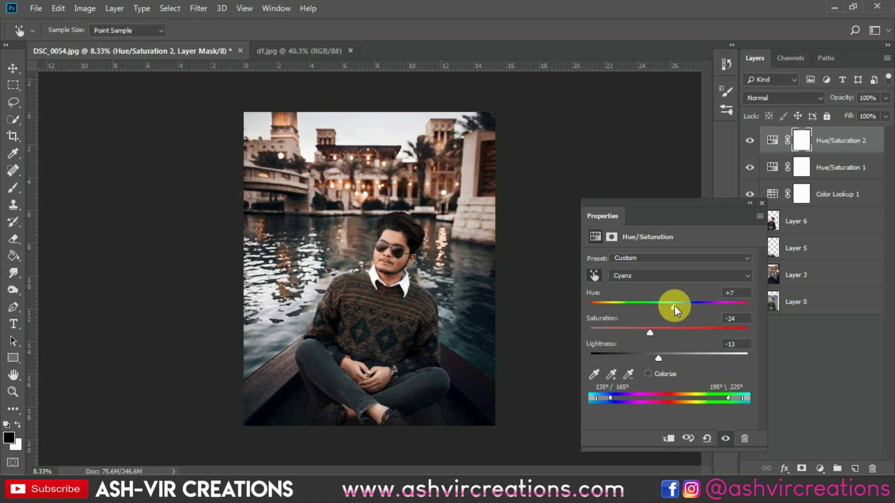
{"action": "left_click_drag", "start_coordinate": [678, 306], "coordinate": [676, 306]}
{"action": "left_click", "coordinate": [760, 204]}
Compare the image with Hue/Saturation 2 hidden and shown, examining the water and boat colors.
{"action": "left_click", "coordinate": [751, 142]}
{"action": "left_click", "coordinate": [752, 141]}
{"action": "left_click", "coordinate": [751, 141]}
{"action": "left_click", "coordinate": [752, 142]}
{"action": "left_click", "coordinate": [752, 142]}
{"action": "left_click", "coordinate": [751, 142]}
{"action": "scroll", "coordinate": [564, 321], "scroll_direction": "down", "scroll_amount": 1}
{"action": "scroll", "coordinate": [466, 329], "scroll_direction": "up", "scroll_amount": 2}
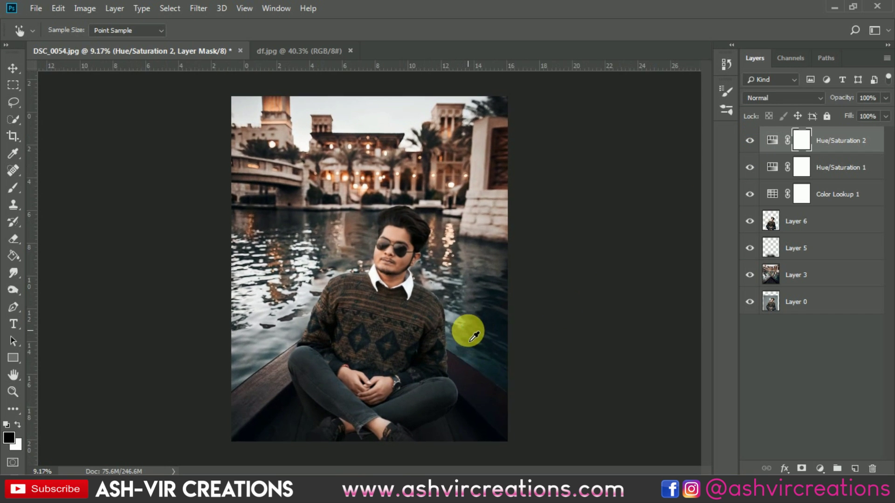
{"action": "scroll", "coordinate": [462, 321], "scroll_direction": "down", "scroll_amount": 1}
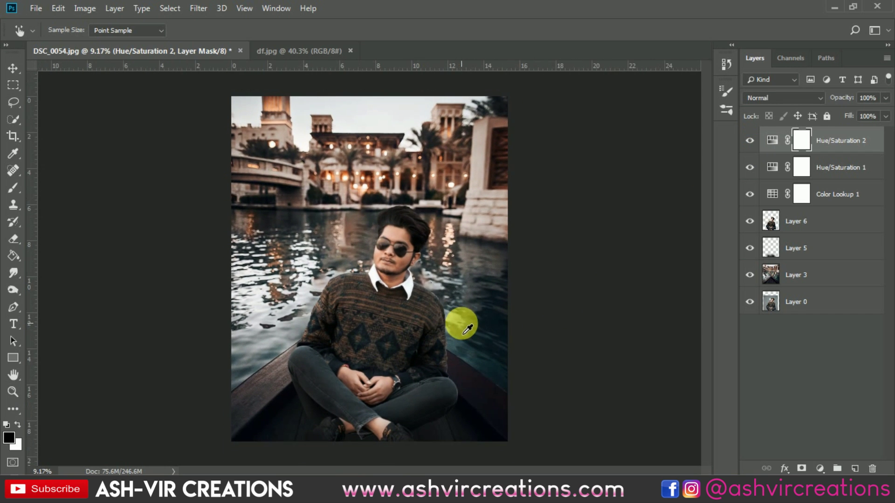
{"action": "key", "text": "v"}
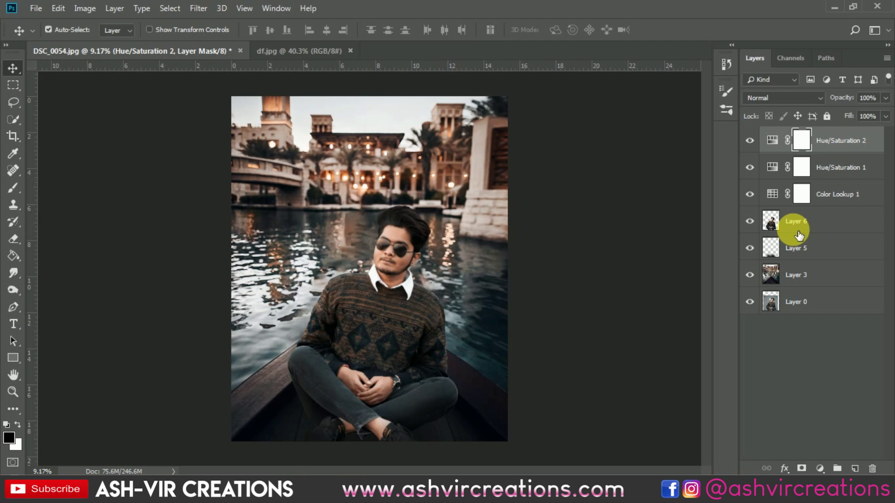
Add a new empty layer directly above the man on Layer 6 and clip it to him.
{"action": "scroll", "coordinate": [415, 431], "scroll_direction": "up", "scroll_amount": 3}
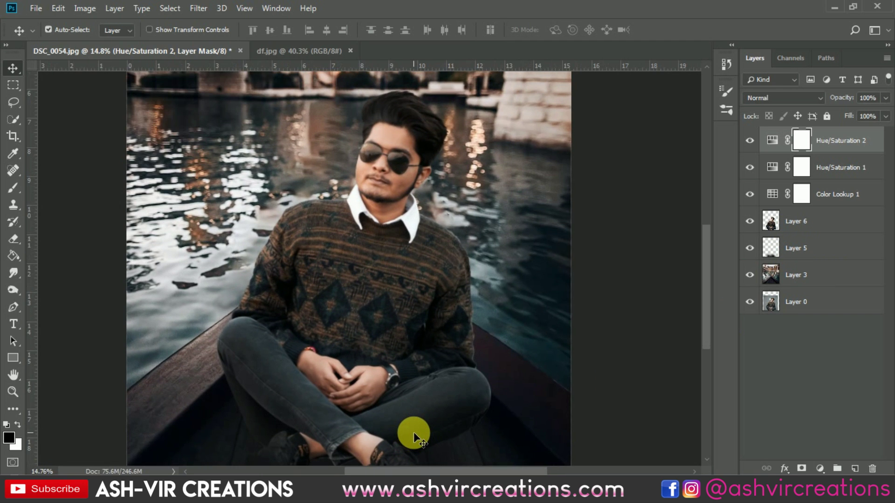
{"action": "scroll", "coordinate": [413, 431], "scroll_direction": "down", "scroll_amount": 3}
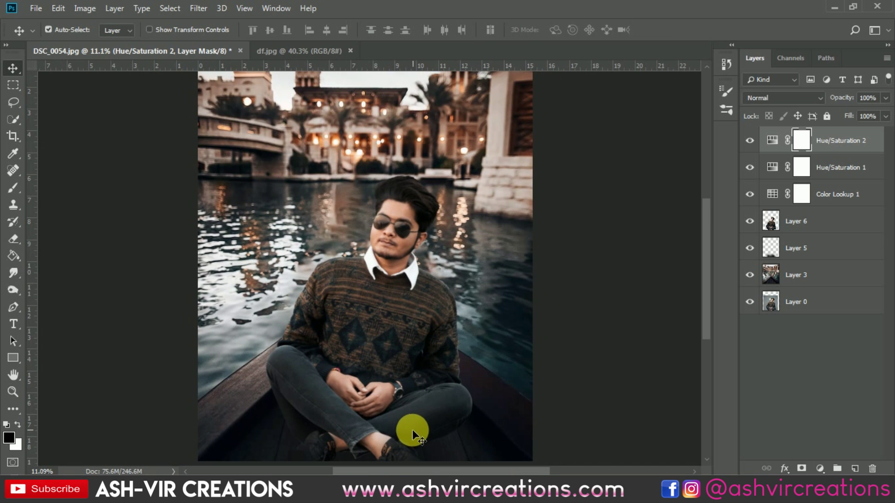
{"action": "scroll", "coordinate": [413, 430], "scroll_direction": "up", "scroll_amount": 3}
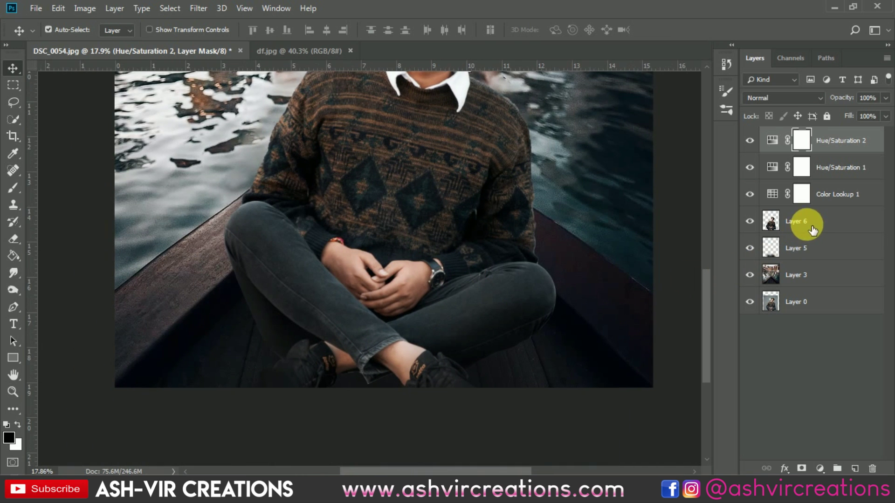
{"action": "left_click", "coordinate": [812, 229]}
{"action": "left_click", "coordinate": [857, 468]}
{"action": "right_click", "coordinate": [769, 222]}
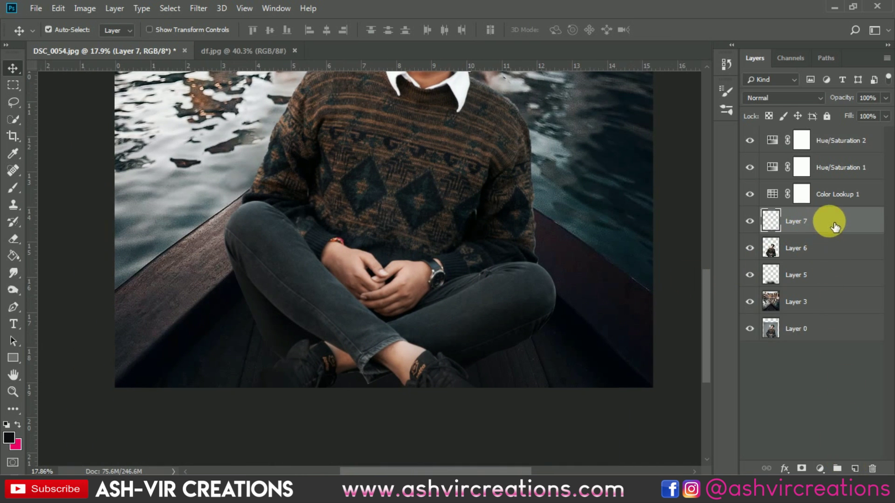
{"action": "left_click", "coordinate": [686, 233]}
Paint black over the light lower edge of the jeans cuff between the shoes with a small brush on Layer 7.
{"action": "key", "text": "b"}
{"action": "left_click", "coordinate": [488, 356]}
{"action": "scroll", "coordinate": [489, 355], "scroll_direction": "up", "scroll_amount": 3}
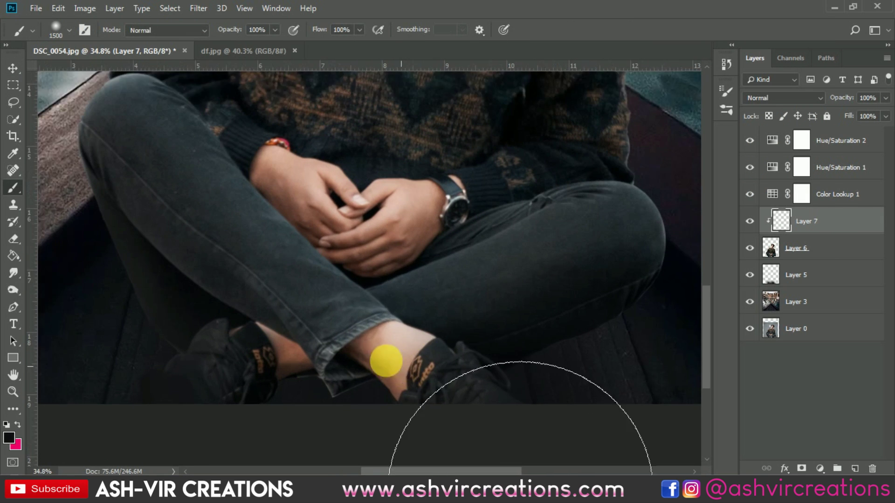
{"action": "right_click", "coordinate": [400, 365]}
{"action": "left_click", "coordinate": [458, 293]}
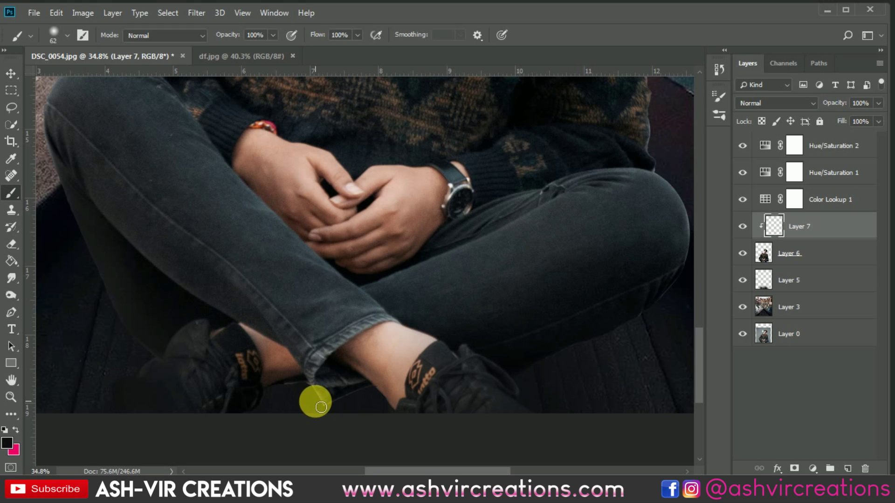
{"action": "left_click", "coordinate": [846, 10]}
{"action": "key", "text": "bracketright"}
{"action": "key", "text": "bracketright"}
{"action": "key", "text": "bracketright"}
{"action": "key", "text": "bracketright"}
{"action": "key", "text": "bracketright"}
{"action": "key", "text": "bracketright"}
{"action": "key", "text": "bracketright"}
{"action": "key", "text": "bracketright"}
{"action": "key", "text": "bracketright"}
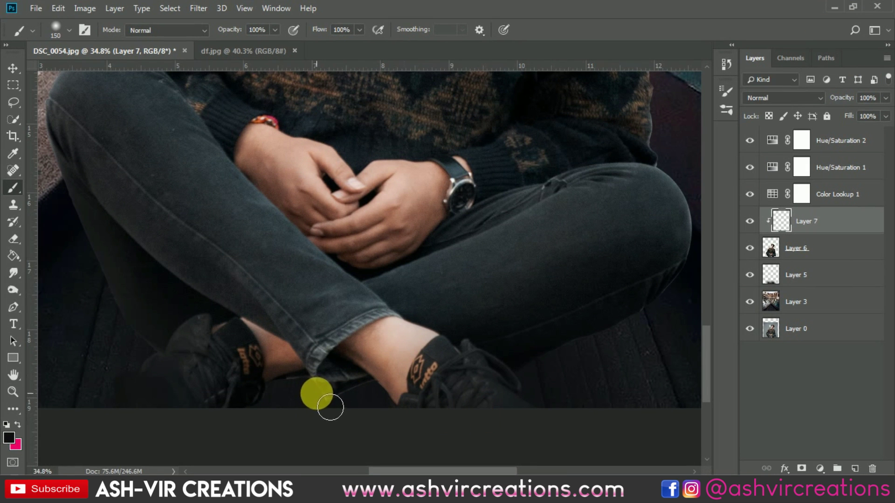
{"action": "key", "text": "bracketleft"}
{"action": "key", "text": "bracketleft"}
{"action": "mouse_move", "coordinate": [316, 414]}
{"action": "left_mouse_down"}
{"action": "mouse_move", "coordinate": [331, 424]}
{"action": "mouse_move", "coordinate": [306, 413]}
{"action": "mouse_move", "coordinate": [340, 428]}
{"action": "left_mouse_up"}
Darken the man's leftmost shoe with a 400 px brush at 56% opacity, and compare with Layer 7 hidden and shown.
{"action": "key", "text": "bracketright"}
{"action": "key", "text": "bracketright"}
{"action": "key", "text": "bracketright"}
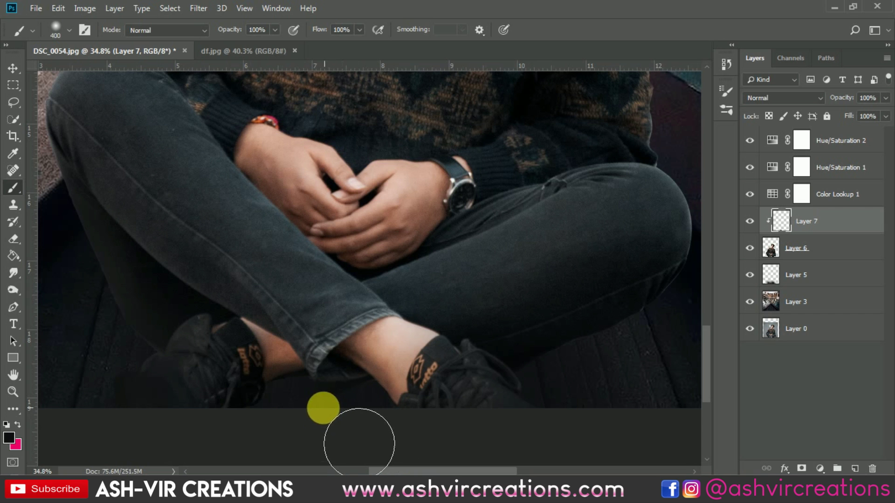
{"action": "scroll", "coordinate": [345, 419], "scroll_direction": "down", "scroll_amount": 1}
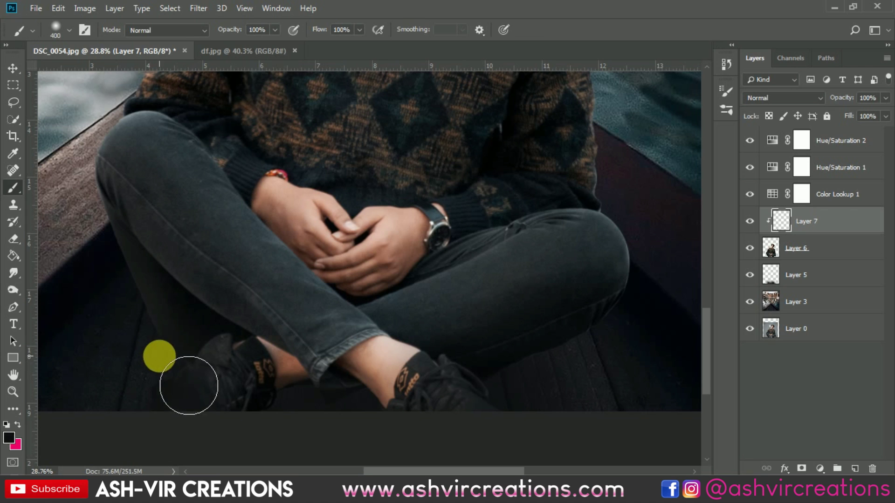
{"action": "mouse_move", "coordinate": [193, 315]}
{"action": "left_mouse_down"}
{"action": "mouse_move", "coordinate": [202, 348]}
{"action": "mouse_move", "coordinate": [182, 312]}
{"action": "left_mouse_up"}
{"action": "key", "text": "ctrl+z"}
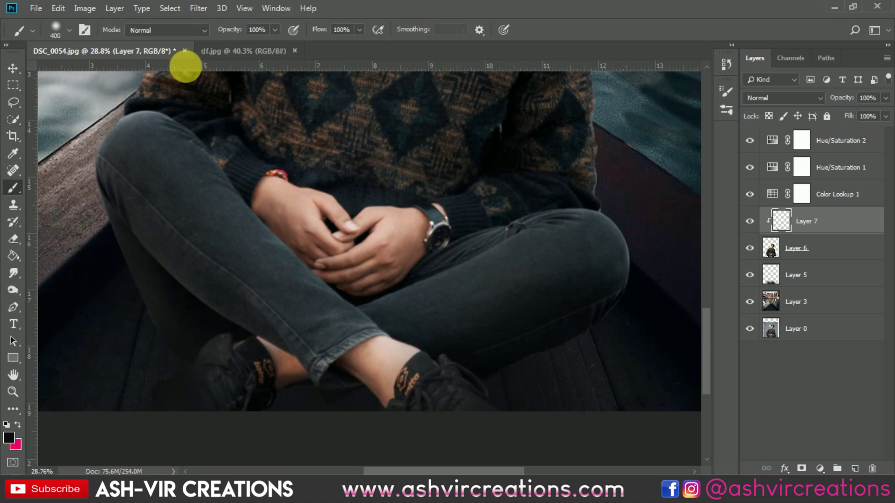
{"action": "left_click_drag", "start_coordinate": [234, 28], "coordinate": [210, 28]}
{"action": "left_click_drag", "start_coordinate": [239, 370], "coordinate": [224, 439]}
{"action": "scroll", "coordinate": [225, 439], "scroll_direction": "down", "scroll_amount": 2}
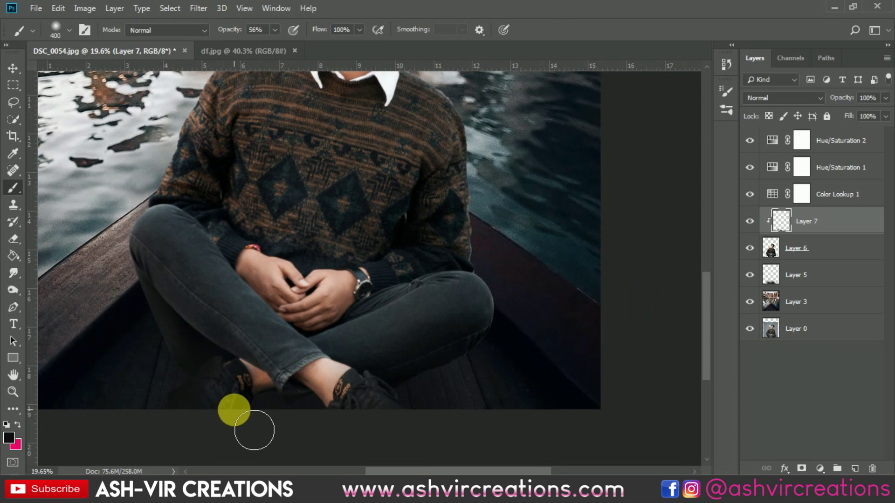
{"action": "scroll", "coordinate": [256, 430], "scroll_direction": "down", "scroll_amount": 1}
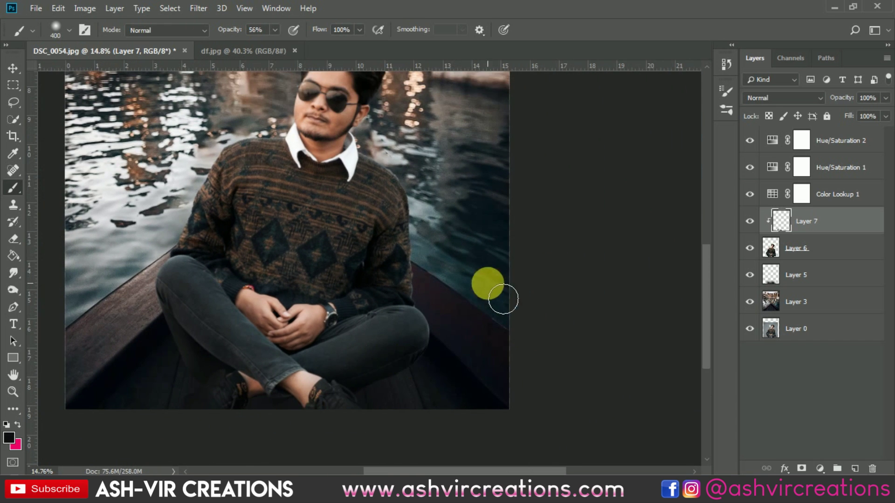
{"action": "left_click", "coordinate": [752, 221]}
{"action": "left_click", "coordinate": [751, 221]}
{"action": "left_click", "coordinate": [751, 221]}
{"action": "left_click", "coordinate": [751, 221]}
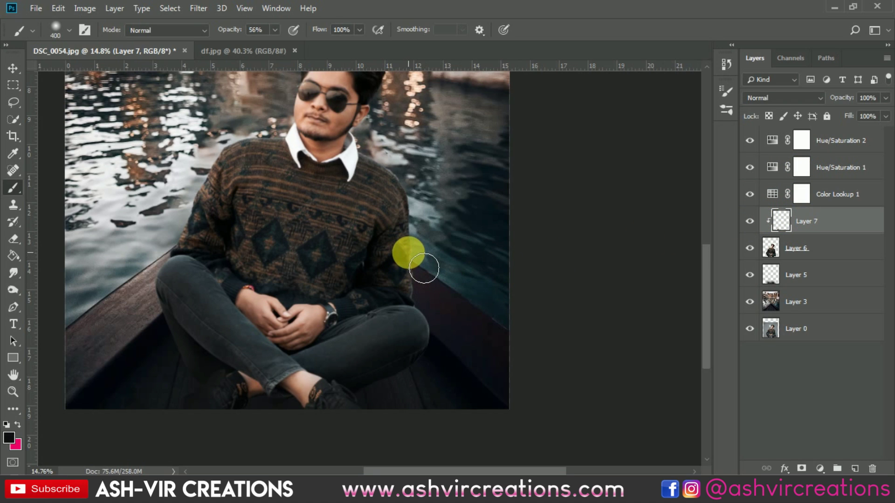
Paint the boat-floor shadow beside the man's leftmost shoe on Layer 5 with the brush at 100% opacity.
{"action": "key", "text": "v"}
{"action": "left_click_drag", "start_coordinate": [370, 320], "coordinate": [435, 250]}
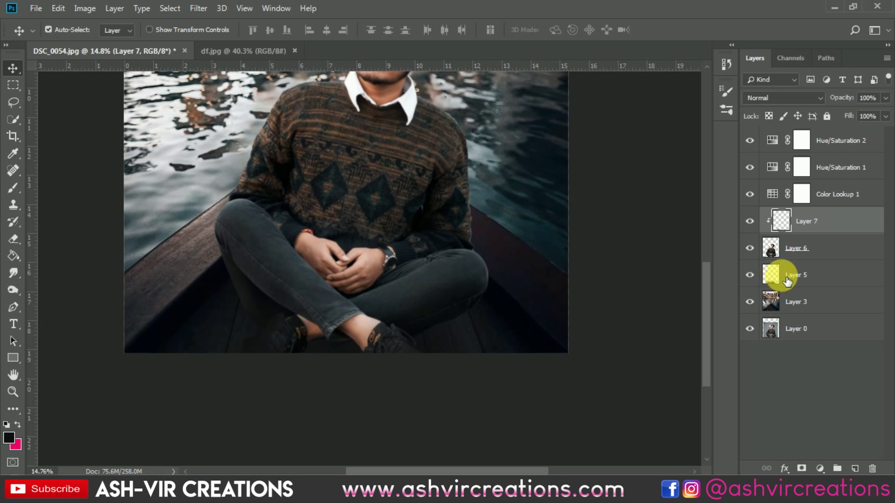
{"action": "left_click", "coordinate": [786, 275]}
{"action": "scroll", "coordinate": [208, 374], "scroll_direction": "up", "scroll_amount": 1}
{"action": "scroll", "coordinate": [226, 361], "scroll_direction": "up", "scroll_amount": 2}
{"action": "key", "text": "b"}
{"action": "scroll", "coordinate": [248, 326], "scroll_direction": "up", "scroll_amount": 3}
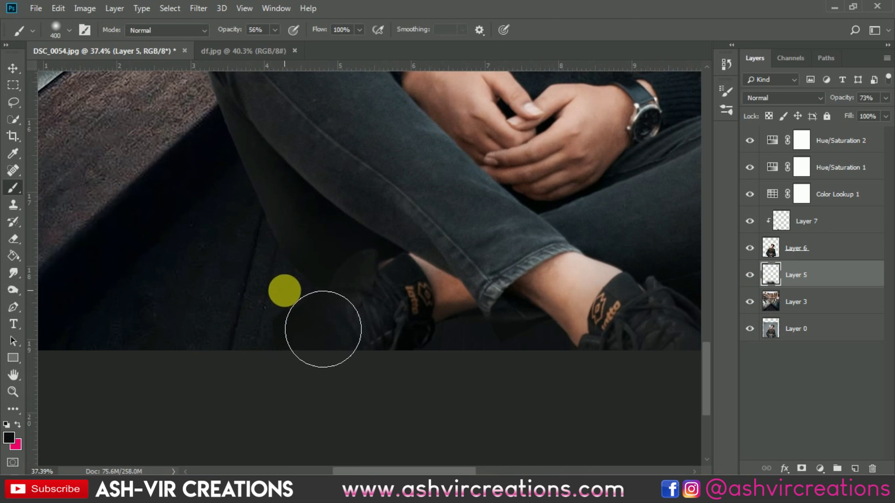
{"action": "left_click_drag", "start_coordinate": [228, 30], "coordinate": [322, 66]}
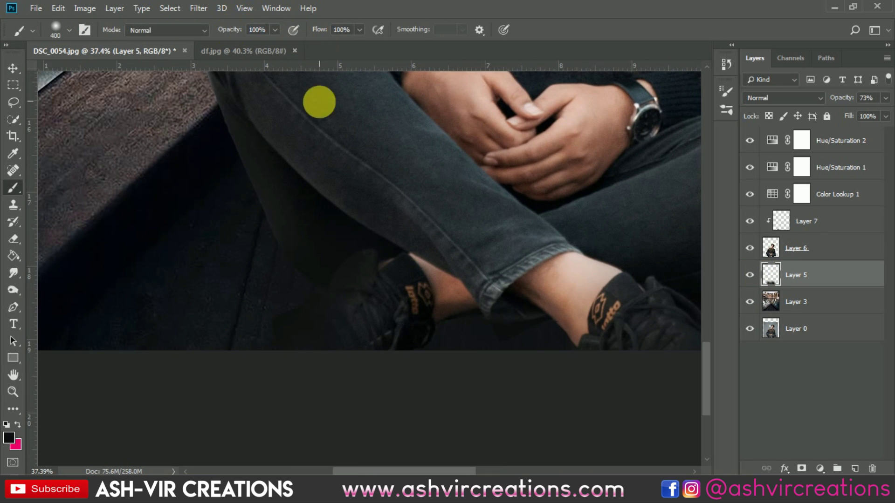
{"action": "mouse_move", "coordinate": [293, 248]}
{"action": "left_mouse_down"}
{"action": "mouse_move", "coordinate": [302, 297]}
{"action": "mouse_move", "coordinate": [261, 340]}
{"action": "mouse_move", "coordinate": [302, 300]}
{"action": "mouse_move", "coordinate": [287, 324]}
{"action": "left_mouse_up"}
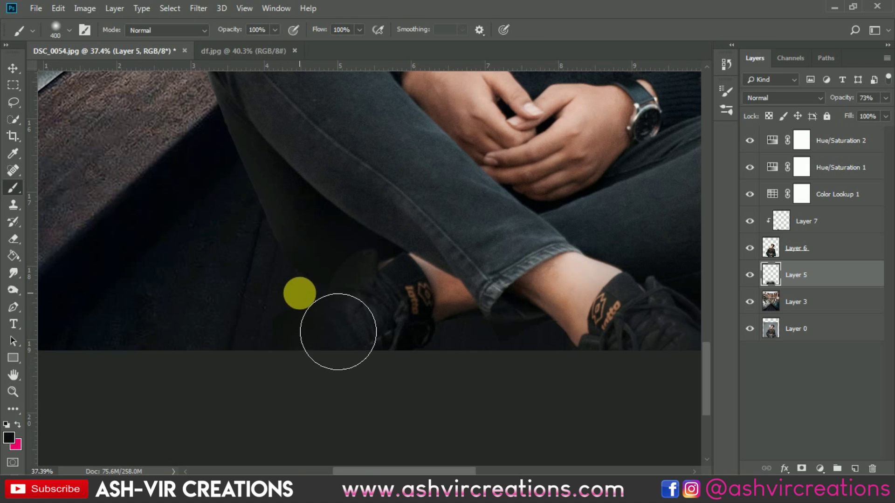
Try painting the floor shadow beside the leftmost shoe in pure black, #000000.
{"action": "left_click", "coordinate": [10, 438]}
{"action": "left_click_drag", "start_coordinate": [506, 294], "coordinate": [483, 301]}
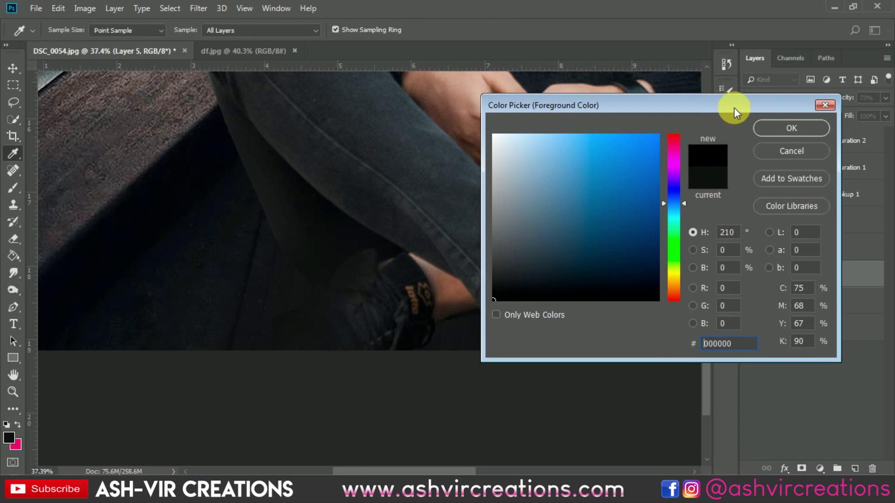
{"action": "left_click", "coordinate": [774, 127]}
{"action": "left_click_drag", "start_coordinate": [312, 300], "coordinate": [310, 300]}
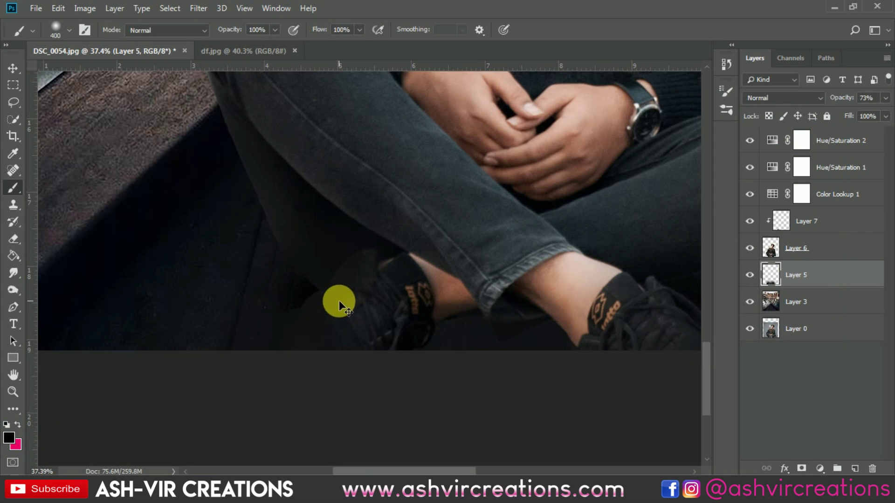
Choose a near-black grey foreground color and blend the floor shadow around the leftmost shoe on Layer 5.
{"action": "left_click", "coordinate": [10, 441]}
{"action": "left_click_drag", "start_coordinate": [525, 265], "coordinate": [499, 280]}
{"action": "left_click", "coordinate": [768, 132]}
{"action": "mouse_move", "coordinate": [310, 291]}
{"action": "left_mouse_down"}
{"action": "mouse_move", "coordinate": [300, 303]}
{"action": "mouse_move", "coordinate": [327, 312]}
{"action": "left_mouse_up"}
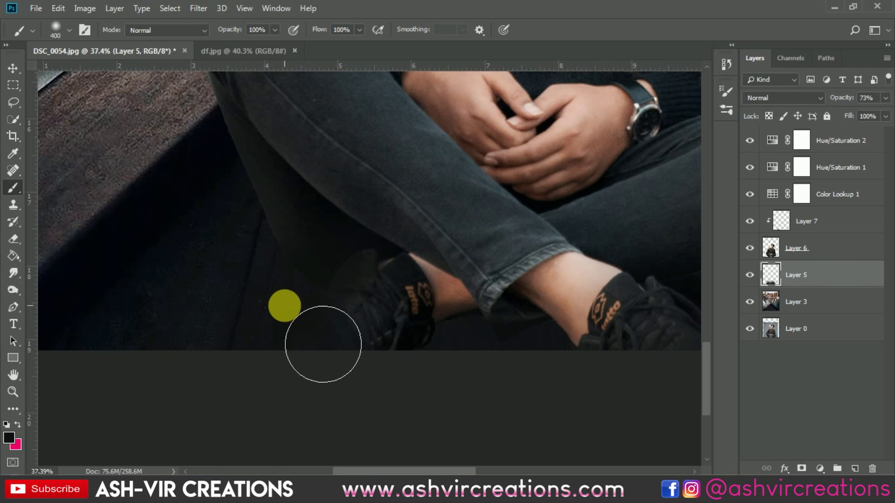
{"action": "left_click", "coordinate": [9, 437]}
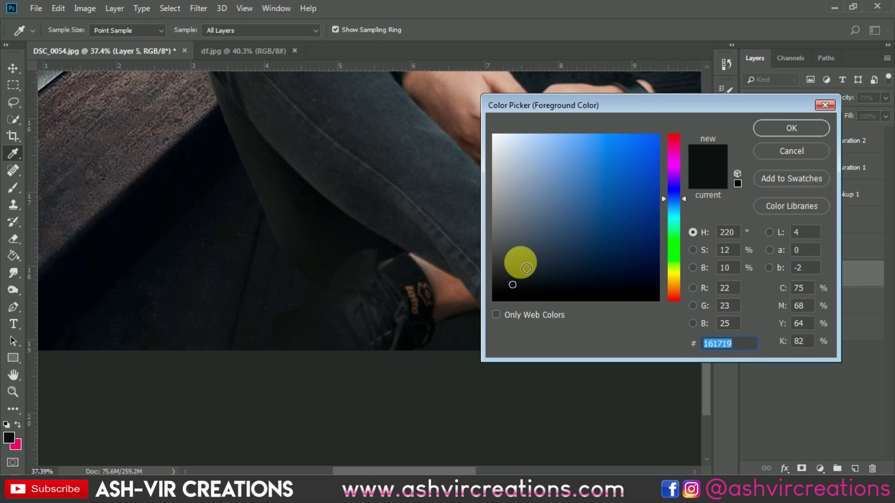
{"action": "left_click", "coordinate": [506, 286]}
{"action": "left_click", "coordinate": [792, 128]}
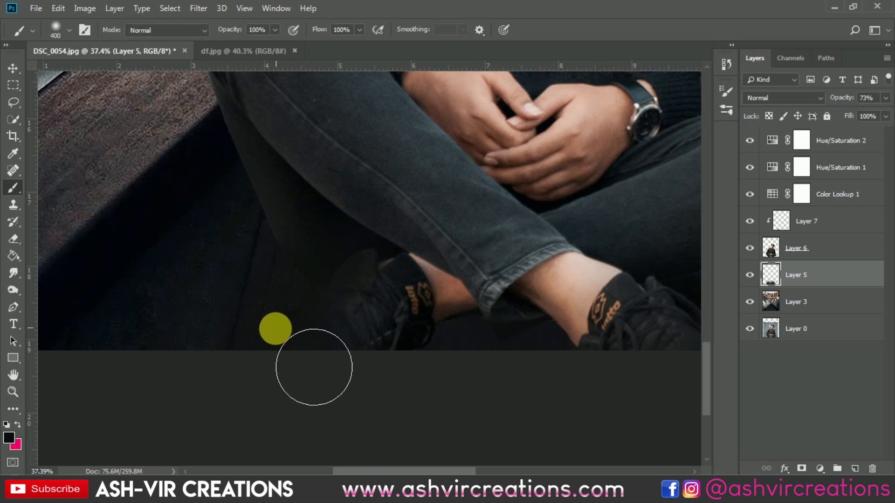
Compare the image with Layer 5 hidden and shown, and set that layer's opacity to 79%.
{"action": "scroll", "coordinate": [423, 329], "scroll_direction": "down", "scroll_amount": 3}
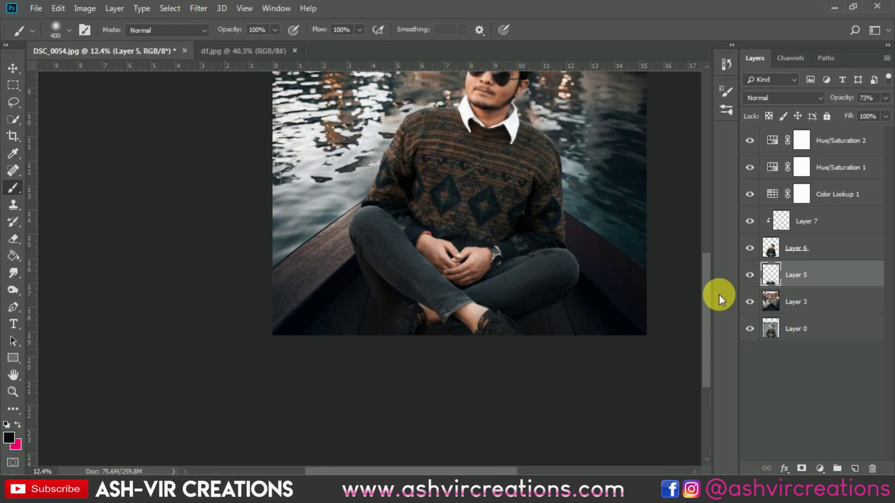
{"action": "left_click", "coordinate": [757, 277]}
{"action": "left_click", "coordinate": [756, 276]}
{"action": "left_click", "coordinate": [756, 275]}
{"action": "left_click", "coordinate": [756, 275]}
{"action": "left_click", "coordinate": [756, 276]}
{"action": "left_click", "coordinate": [756, 275]}
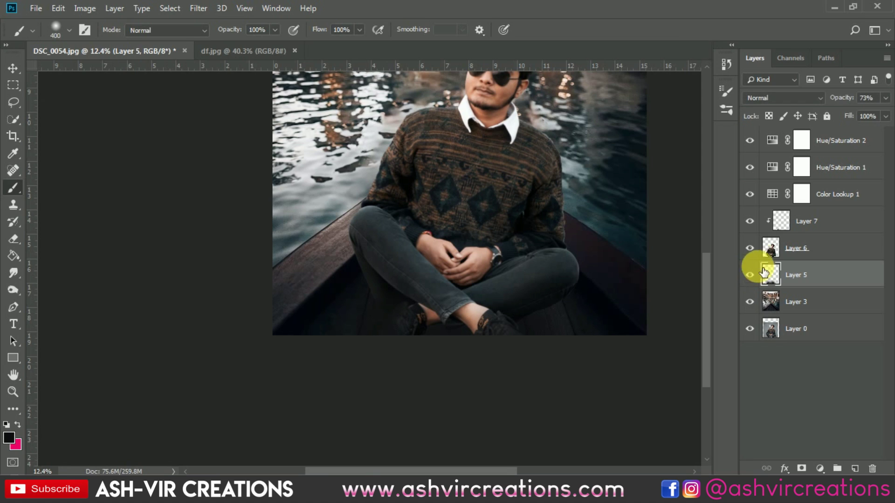
{"action": "left_click_drag", "start_coordinate": [850, 102], "coordinate": [868, 102]}
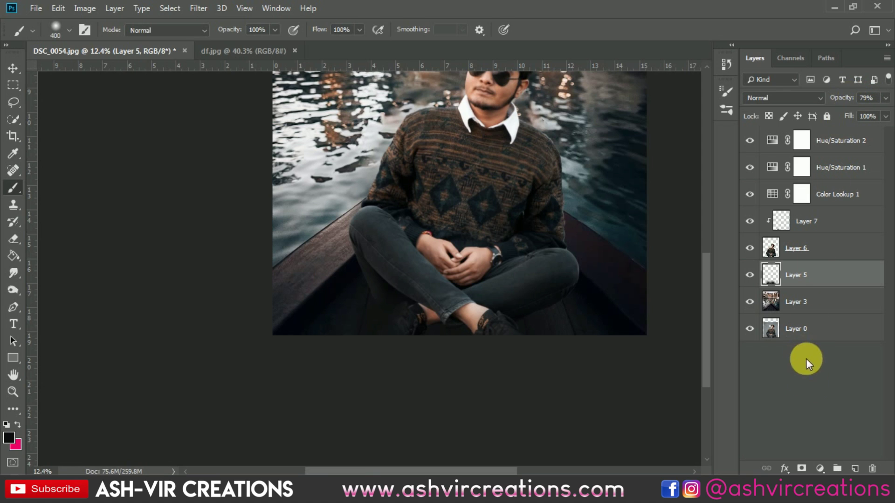
Colorize the shadow on Layer 5 using Hue/Saturation with hue 246 and saturation 22.
{"action": "scroll", "coordinate": [447, 368], "scroll_direction": "up", "scroll_amount": 2}
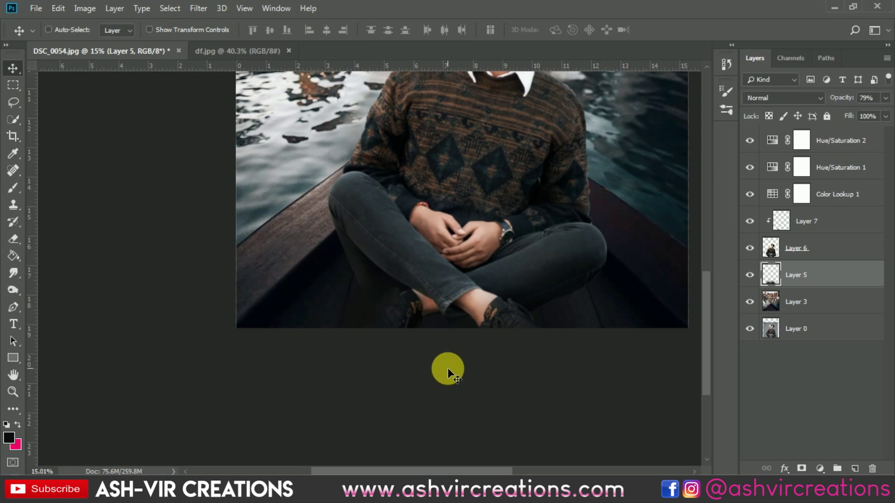
{"action": "key", "text": "ctrl+u"}
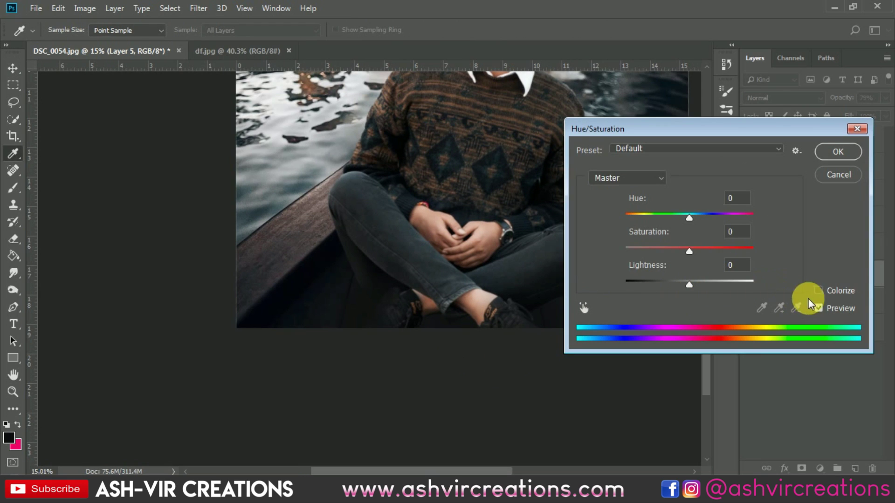
{"action": "left_click", "coordinate": [819, 290]}
{"action": "left_click_drag", "start_coordinate": [698, 216], "coordinate": [713, 217]}
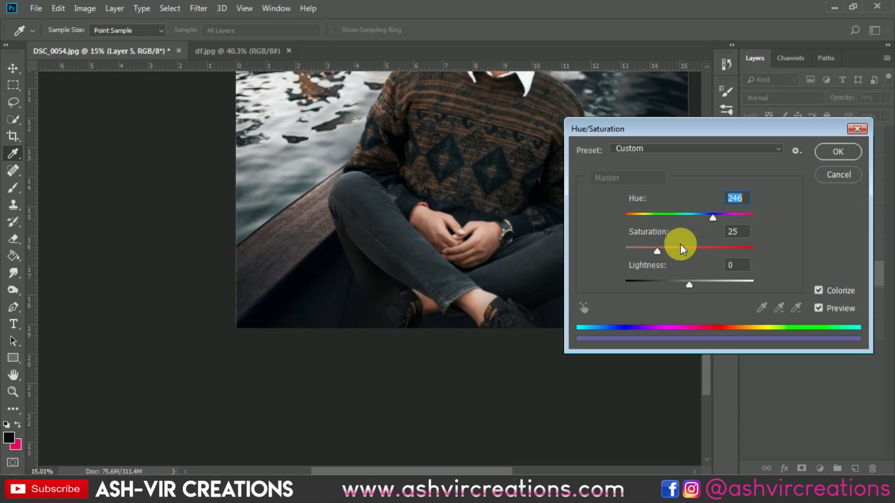
{"action": "mouse_move", "coordinate": [671, 250]}
{"action": "left_mouse_down"}
{"action": "mouse_move", "coordinate": [687, 247]}
{"action": "mouse_move", "coordinate": [654, 253]}
{"action": "left_mouse_up"}
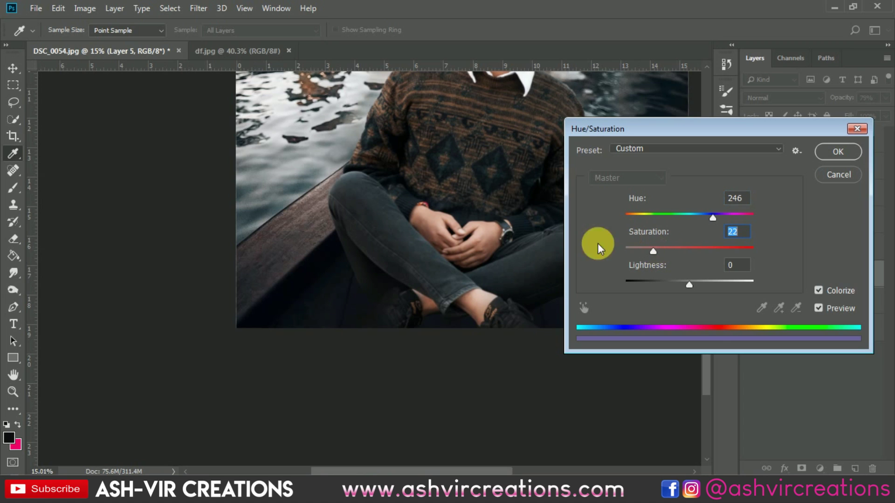
{"action": "left_click_drag", "start_coordinate": [577, 127], "coordinate": [706, 126]}
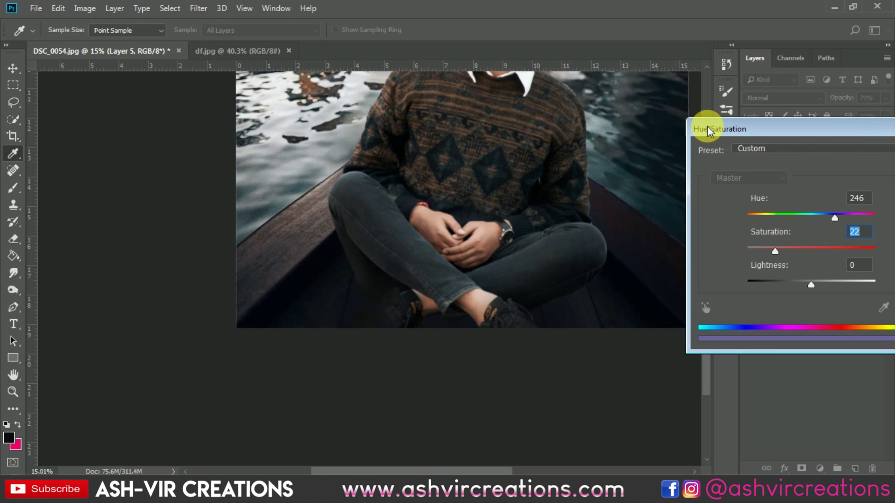
{"action": "left_click_drag", "start_coordinate": [764, 125], "coordinate": [63, 82]}
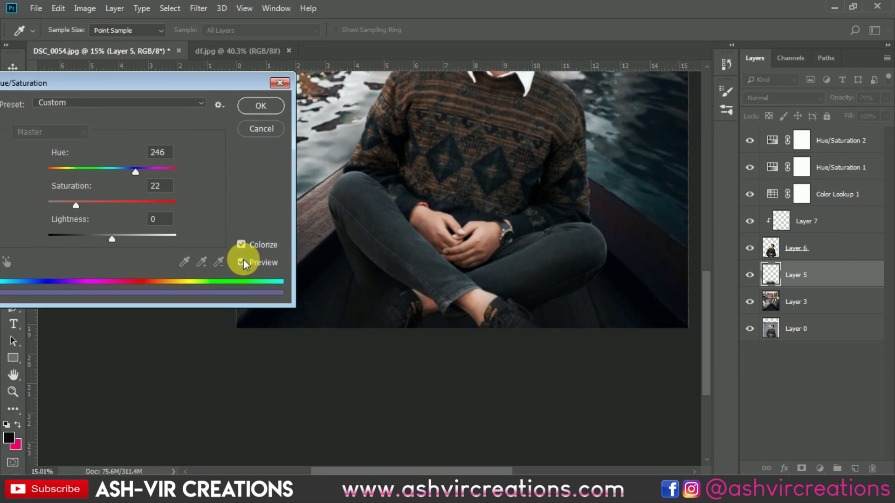
{"action": "left_click", "coordinate": [273, 108]}
Merge all layers from Layer 3 up to Hue/Saturation 2 into one, leaving Layer 0 separate.
{"action": "key", "text": "v"}
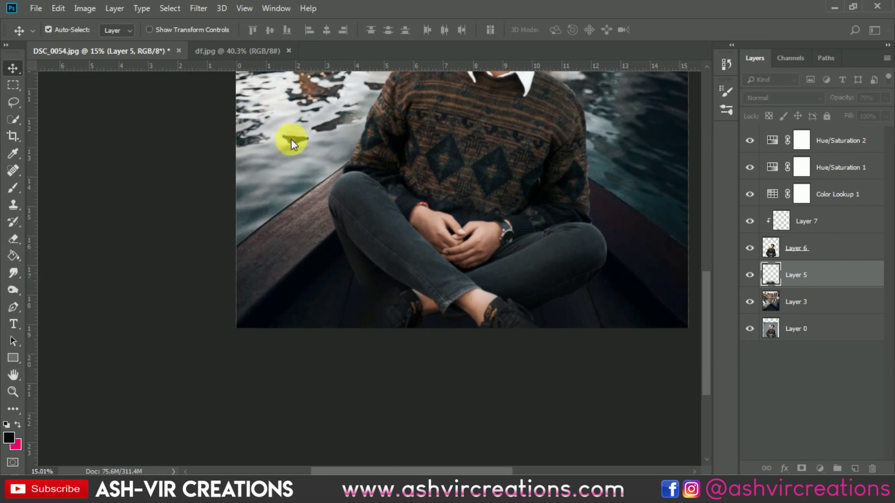
{"action": "scroll", "coordinate": [476, 325], "scroll_direction": "up", "scroll_amount": 3}
{"action": "scroll", "coordinate": [423, 317], "scroll_direction": "up", "scroll_amount": 2}
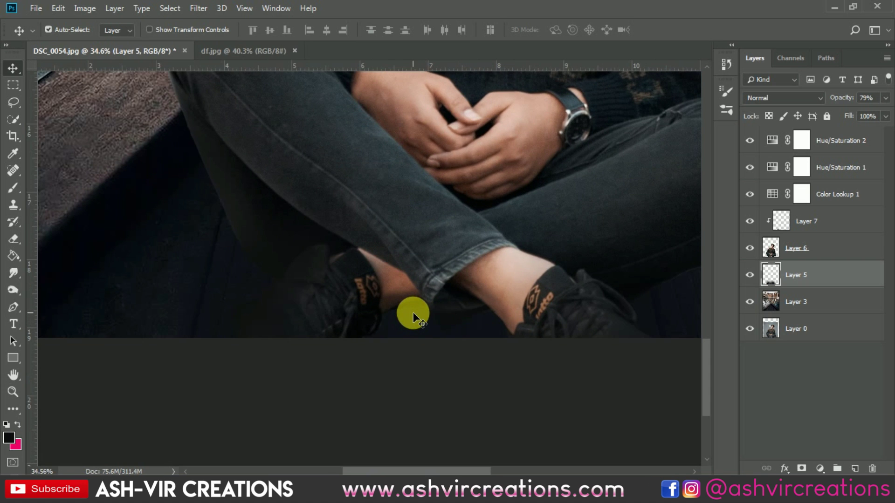
{"action": "scroll", "coordinate": [414, 314], "scroll_direction": "down", "scroll_amount": 5}
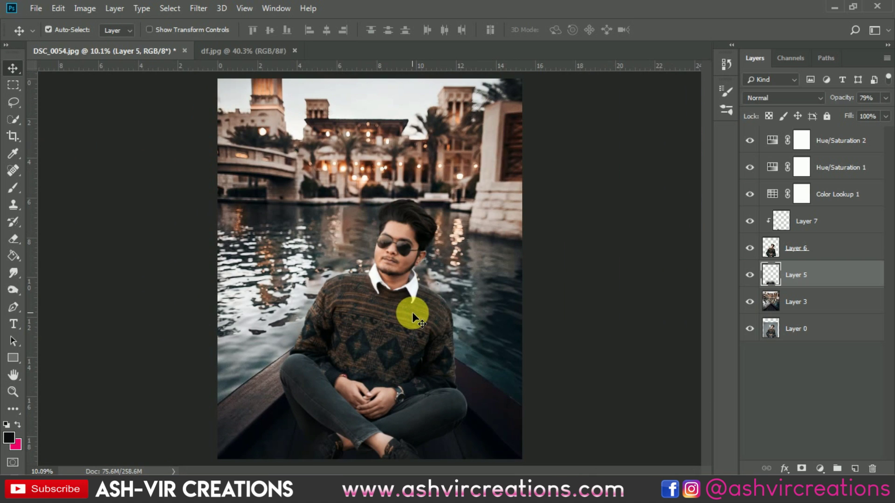
{"action": "scroll", "coordinate": [412, 313], "scroll_direction": "down", "scroll_amount": 2}
{"action": "scroll", "coordinate": [411, 311], "scroll_direction": "up", "scroll_amount": 1}
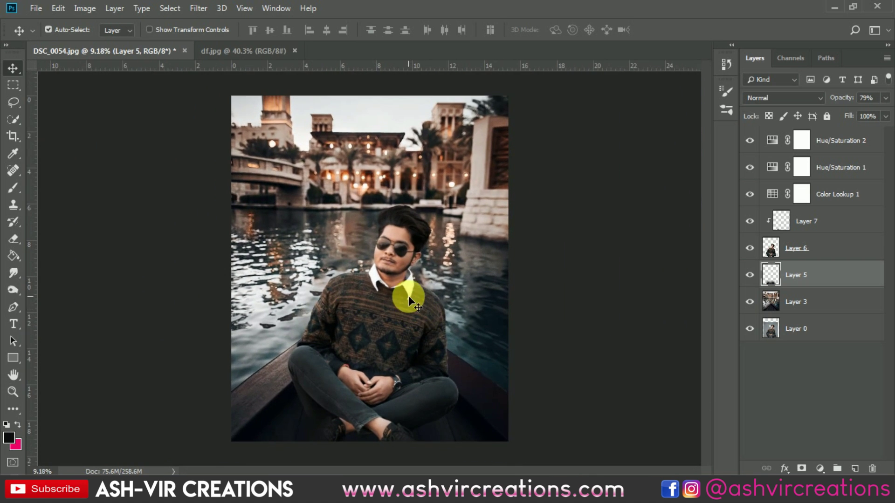
{"action": "left_click", "coordinate": [793, 303]}
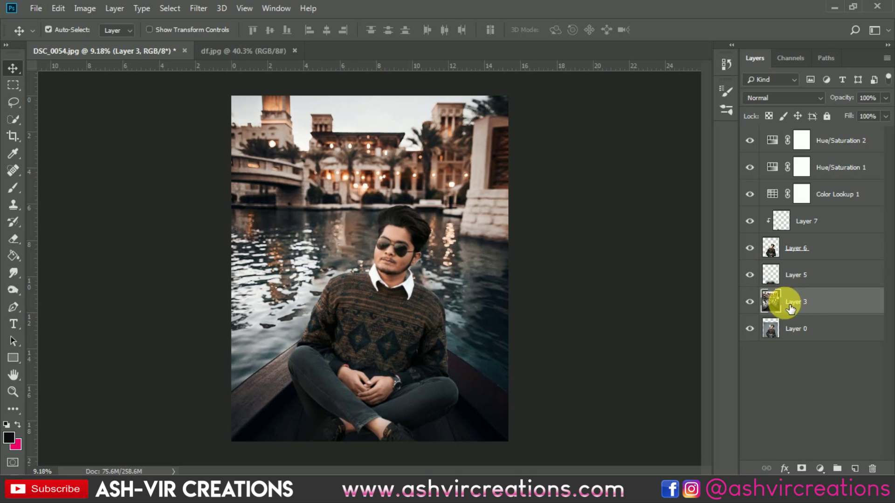
{"action": "left_click", "coordinate": [839, 142], "text": "shift"}
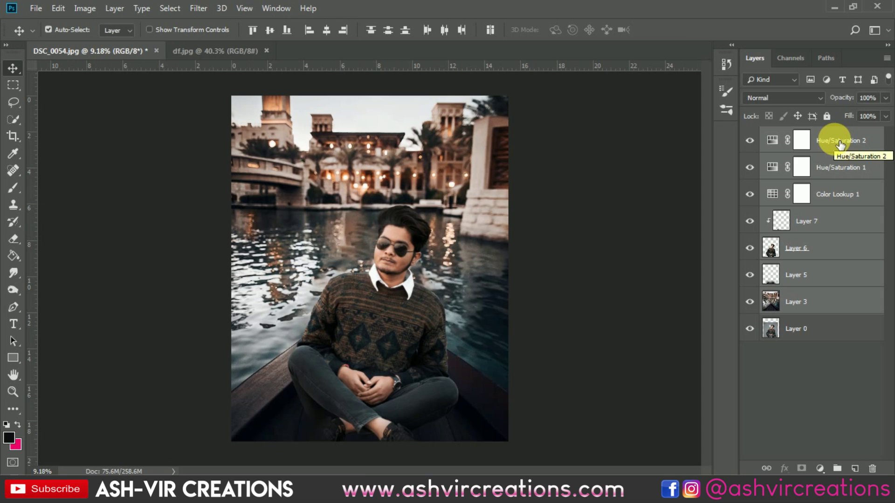
{"action": "right_click", "coordinate": [840, 144]}
{"action": "left_click", "coordinate": [721, 363]}
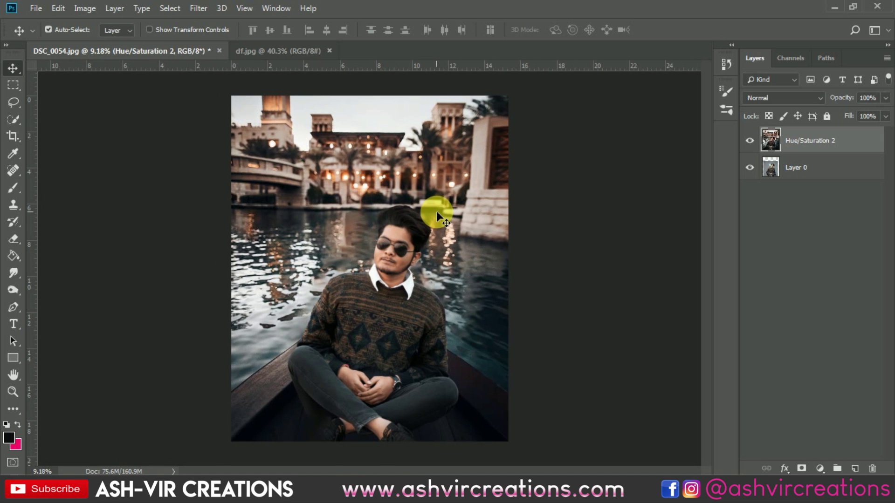
Compare the merged composite with the original photo on Layer 0 by hiding and showing the merged layer.
{"action": "left_click", "coordinate": [750, 140]}
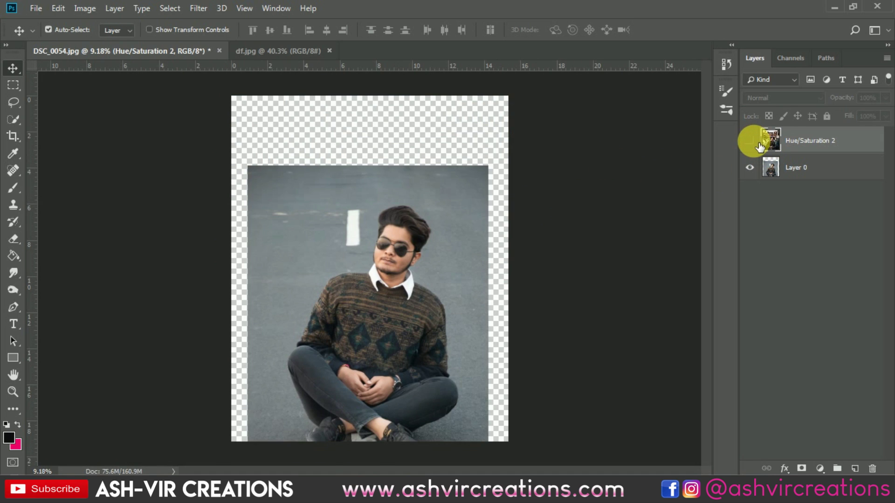
{"action": "left_click", "coordinate": [758, 144]}
{"action": "left_click", "coordinate": [758, 145]}
{"action": "left_click", "coordinate": [760, 148]}
{"action": "left_click", "coordinate": [760, 147]}
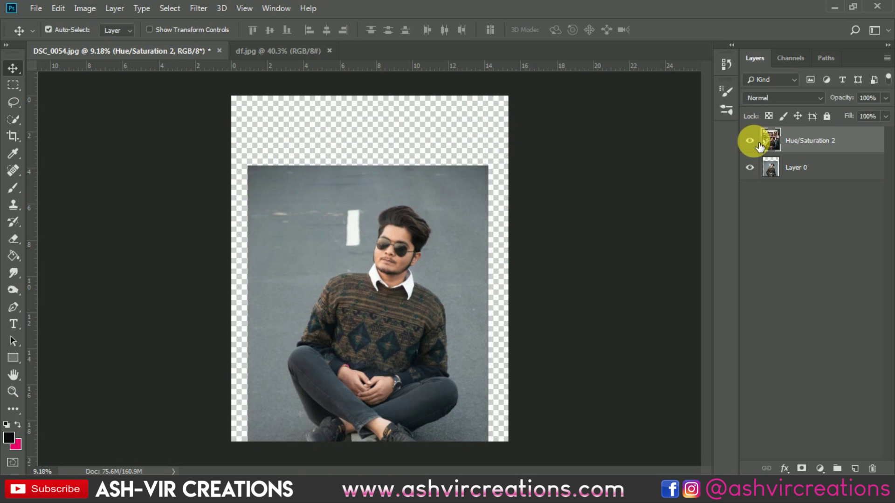
{"action": "left_click", "coordinate": [758, 147]}
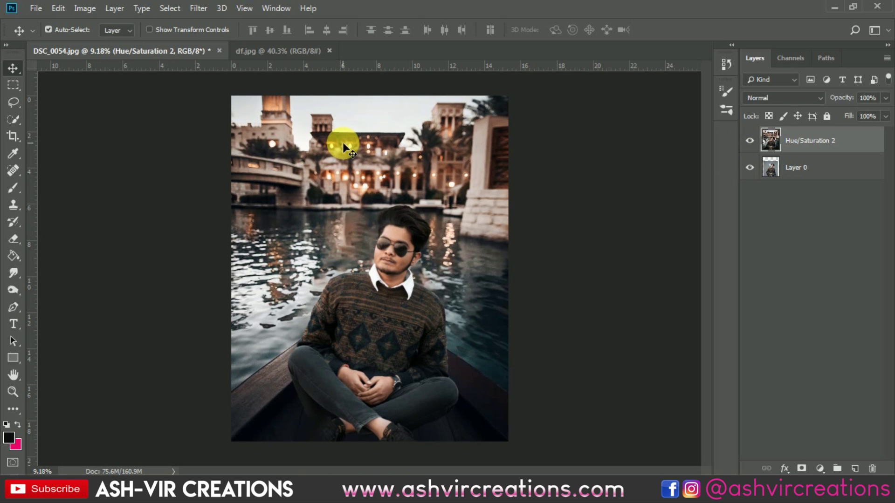
Compare the finished composite with the reference photo df.jpg by switching between the two documents.
{"action": "left_click", "coordinate": [307, 54]}
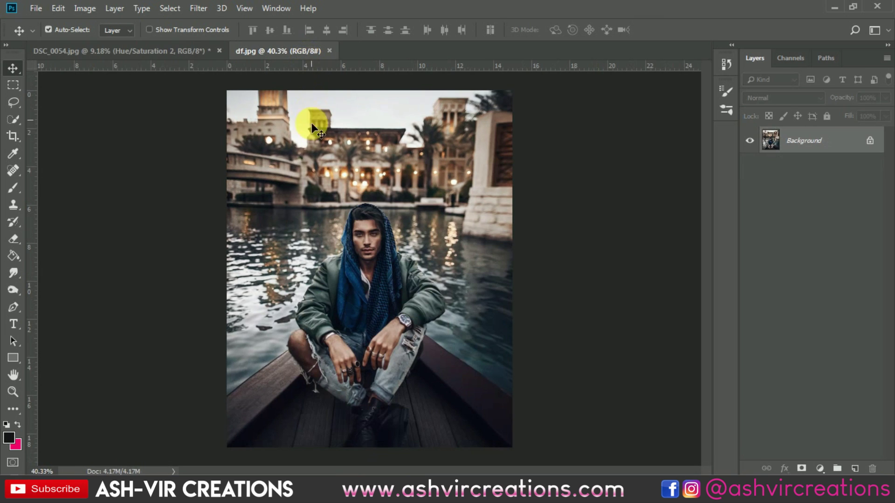
{"action": "left_click", "coordinate": [182, 50]}
{"action": "left_click", "coordinate": [247, 50]}
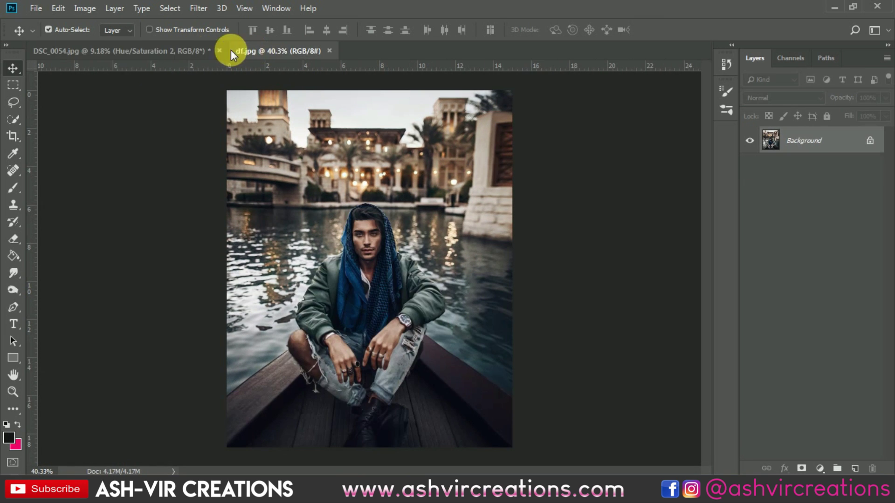
{"action": "left_click", "coordinate": [168, 50]}
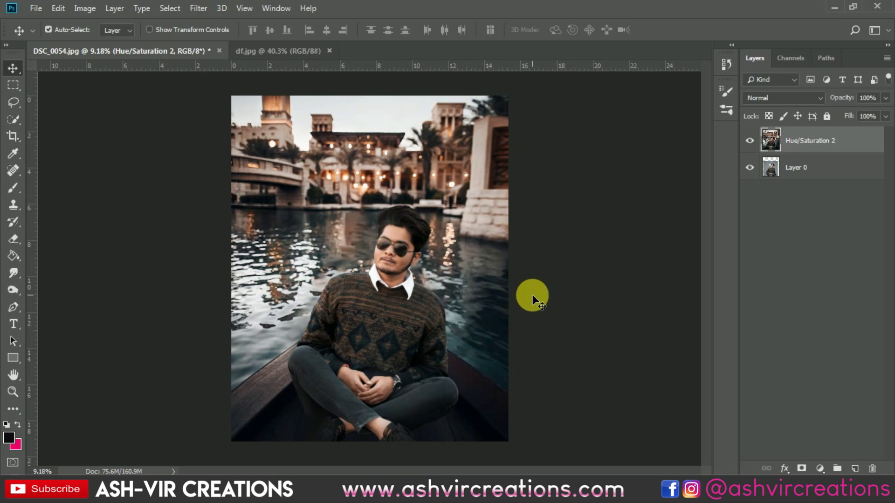
Examine the finished composite in DSC_0054.jpg up close and as a whole.
{"action": "scroll", "coordinate": [532, 294], "scroll_direction": "up", "scroll_amount": 1}
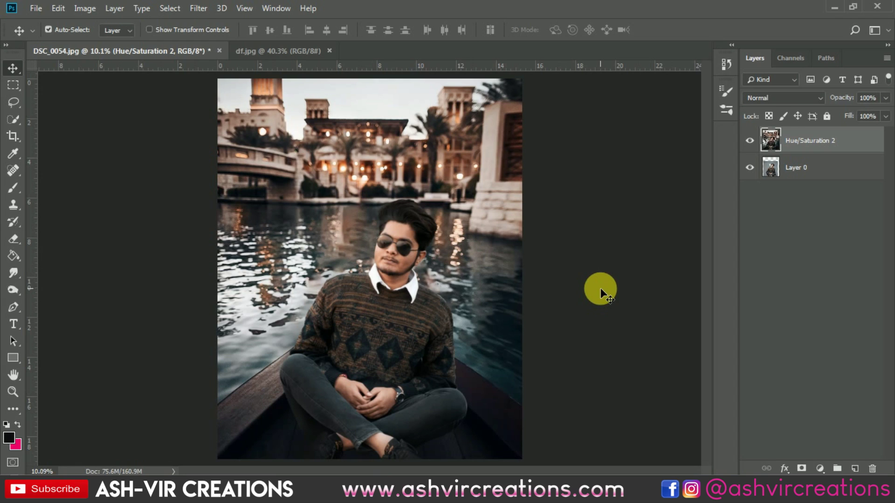
{"action": "scroll", "coordinate": [419, 273], "scroll_direction": "up", "scroll_amount": 5}
{"action": "left_click_drag", "start_coordinate": [451, 316], "coordinate": [543, 278]}
{"action": "scroll", "coordinate": [518, 361], "scroll_direction": "down", "scroll_amount": 3}
{"action": "scroll", "coordinate": [536, 269], "scroll_direction": "down", "scroll_amount": 2}
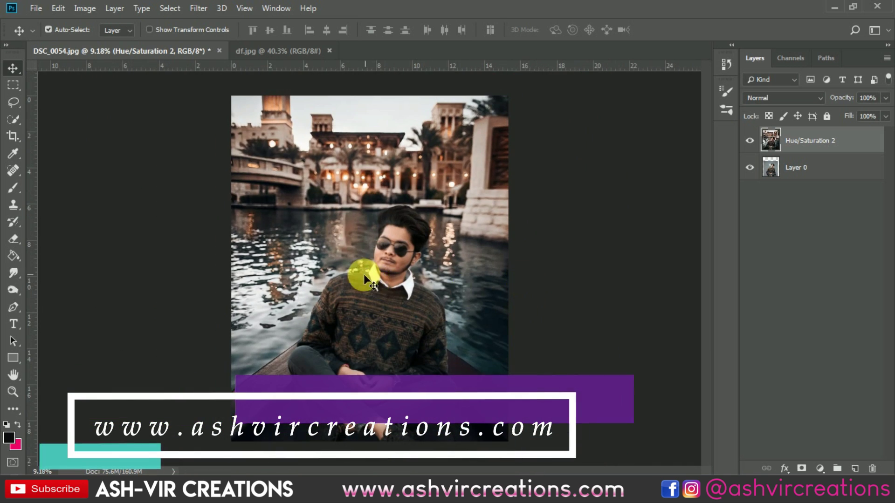
{"action": "scroll", "coordinate": [361, 274], "scroll_direction": "up", "scroll_amount": 1}
{"action": "scroll", "coordinate": [356, 271], "scroll_direction": "up", "scroll_amount": 2}
{"action": "scroll", "coordinate": [354, 272], "scroll_direction": "down", "scroll_amount": 2}
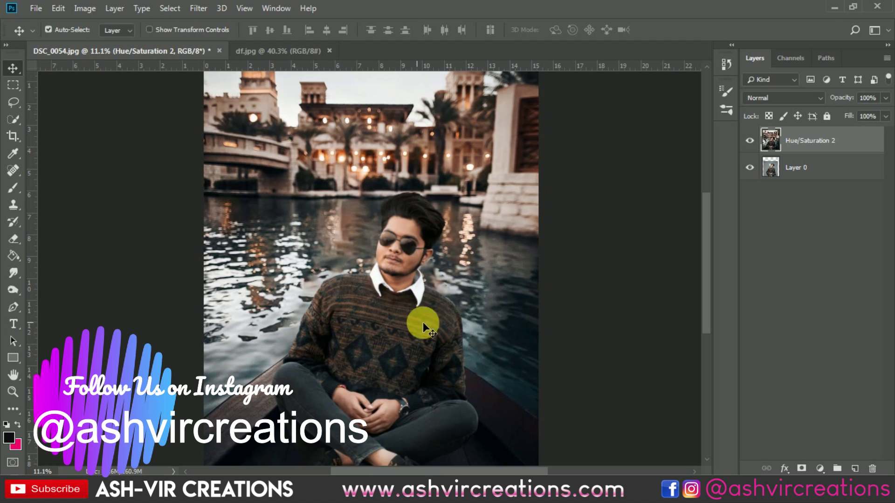
{"action": "scroll", "coordinate": [529, 398], "scroll_direction": "down", "scroll_amount": 1}
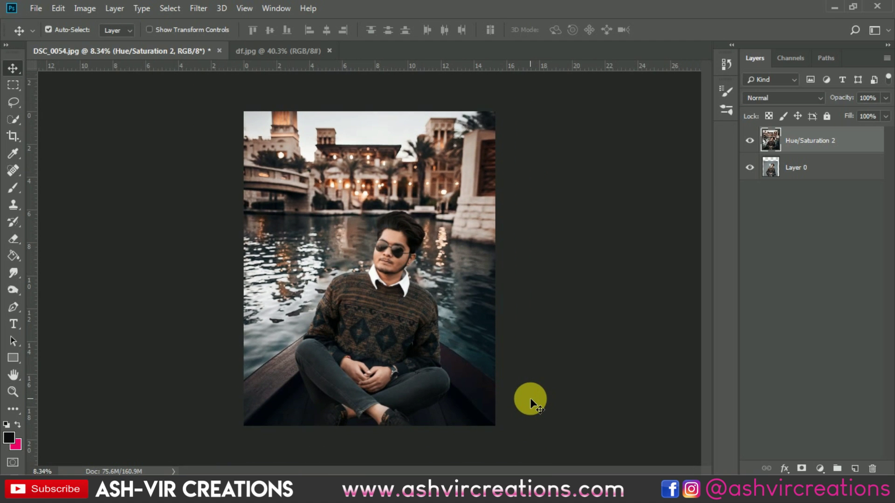